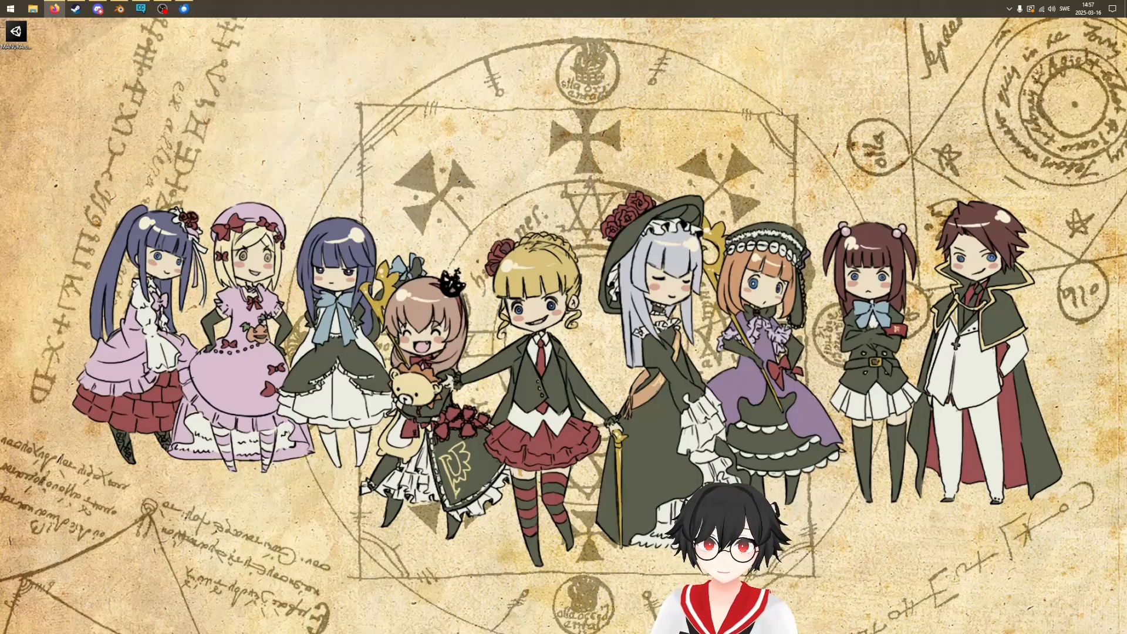
Switch to Firefox and open the Download page from the signed-in VRChat home page
left_click(54, 9)
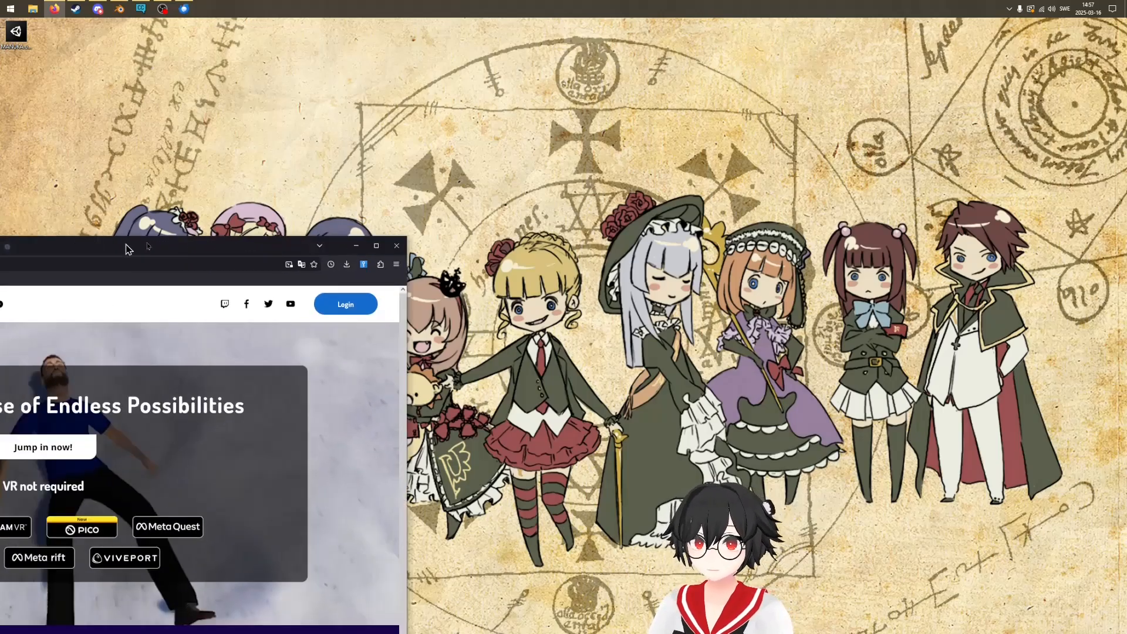
left_click_drag(580, 125, 643, 87)
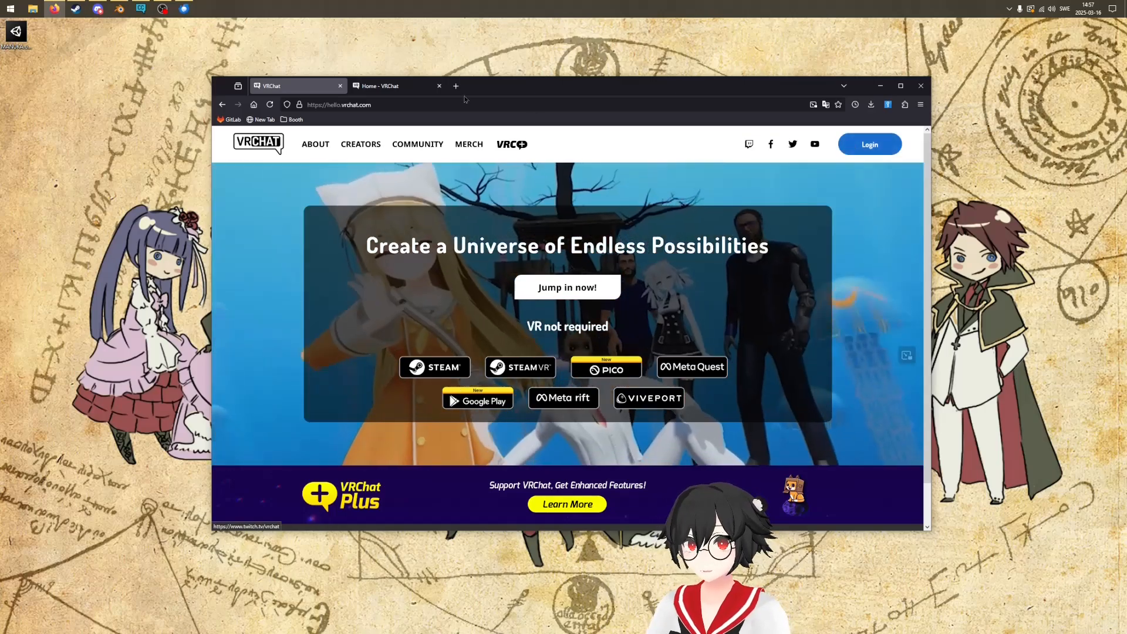
left_click(386, 87)
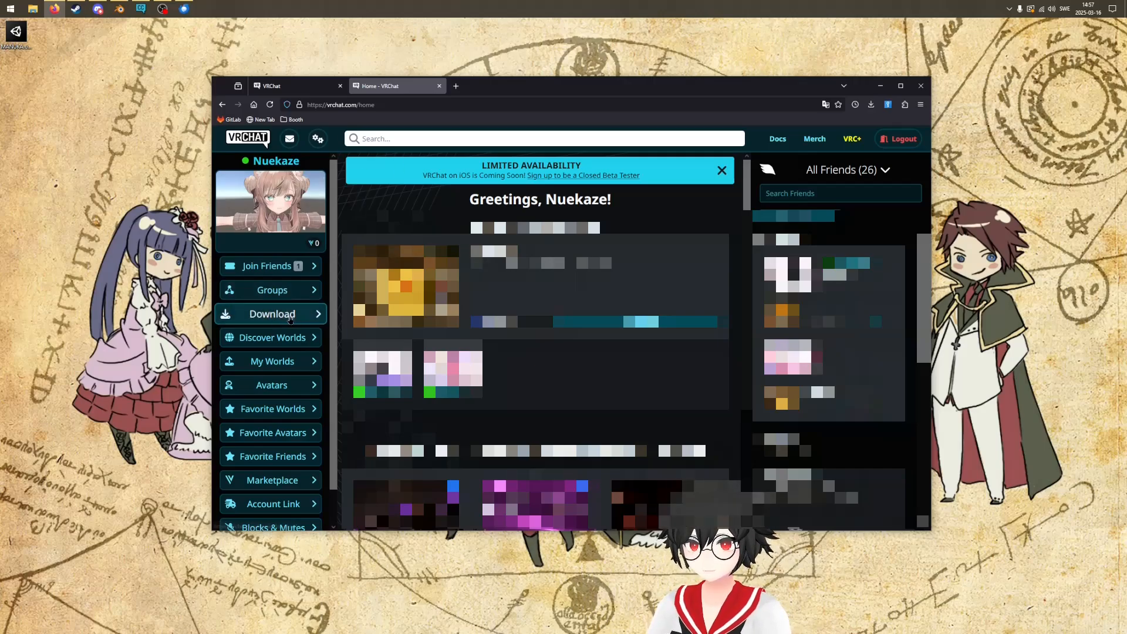
left_click(289, 318)
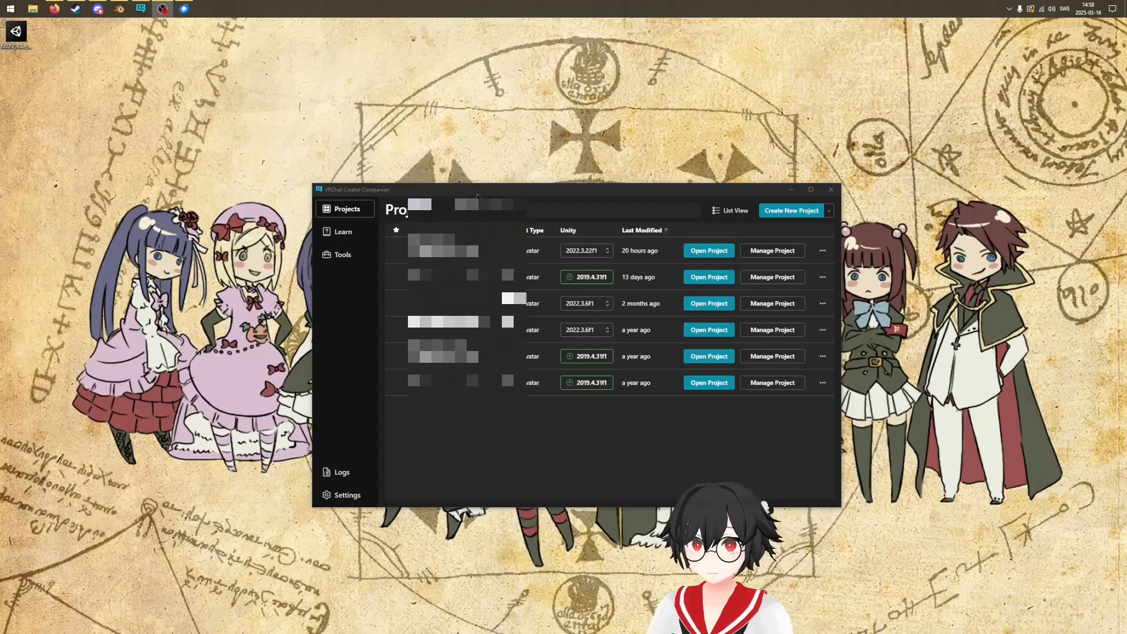
Switch to VRChat Creator Companion and review the installed package repositories in its settings
left_click_drag(478, 192, 475, 179)
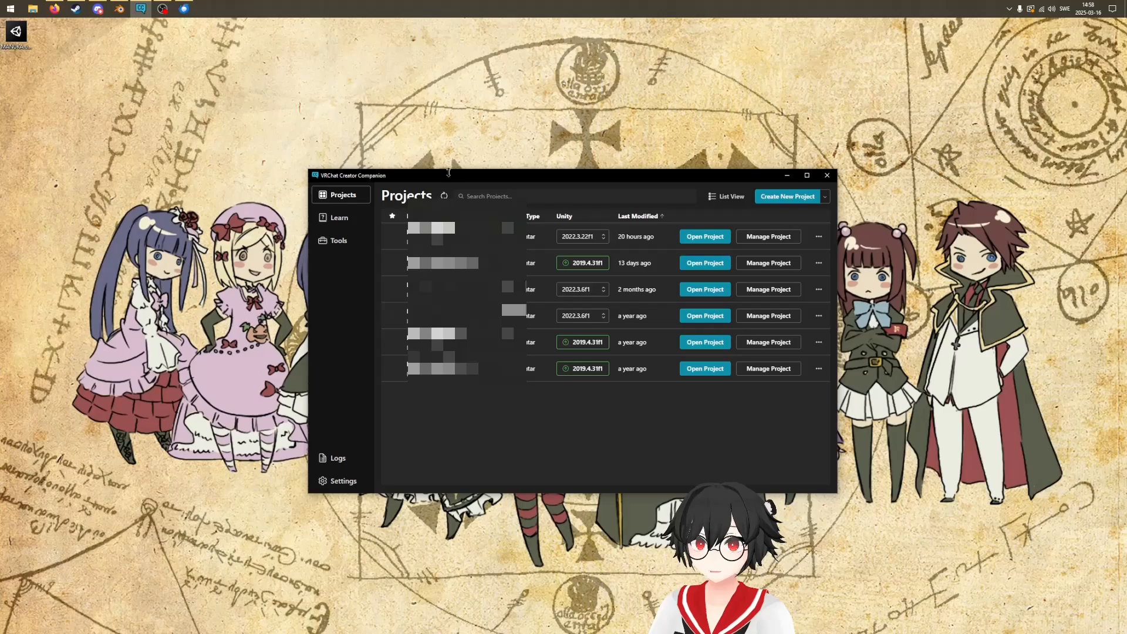
left_click_drag(447, 180, 469, 153)
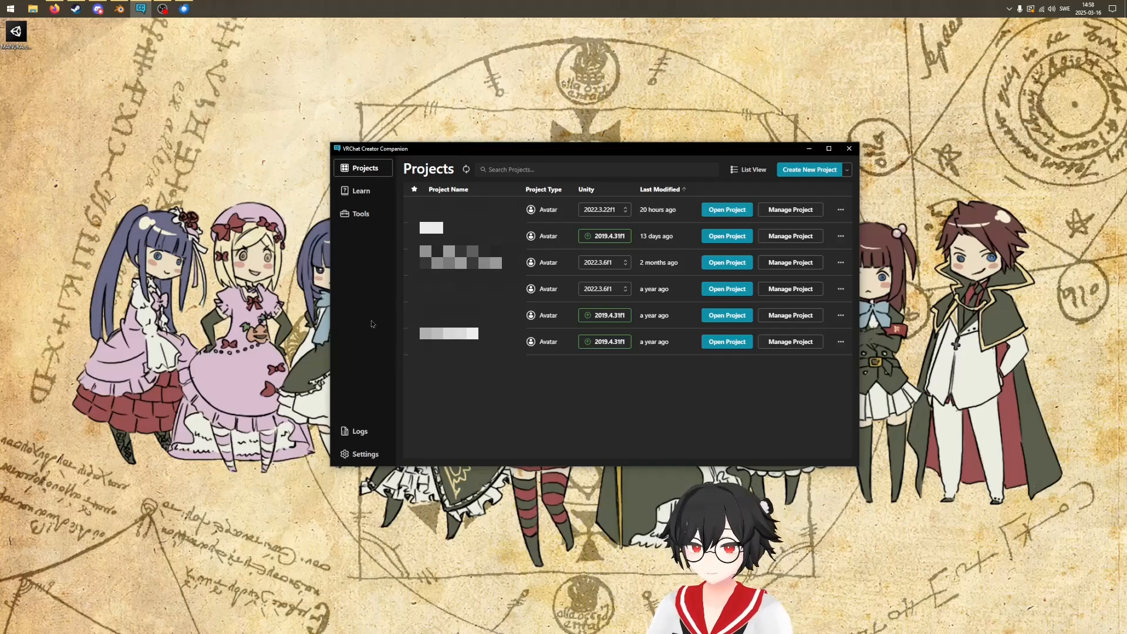
left_click(384, 456)
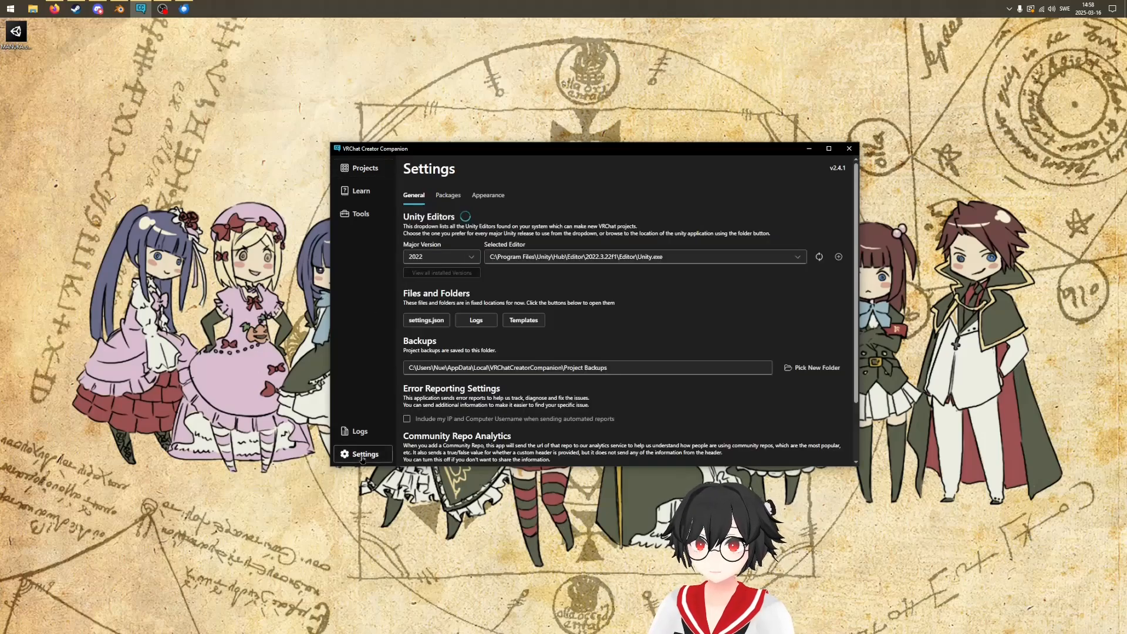
left_click(449, 197)
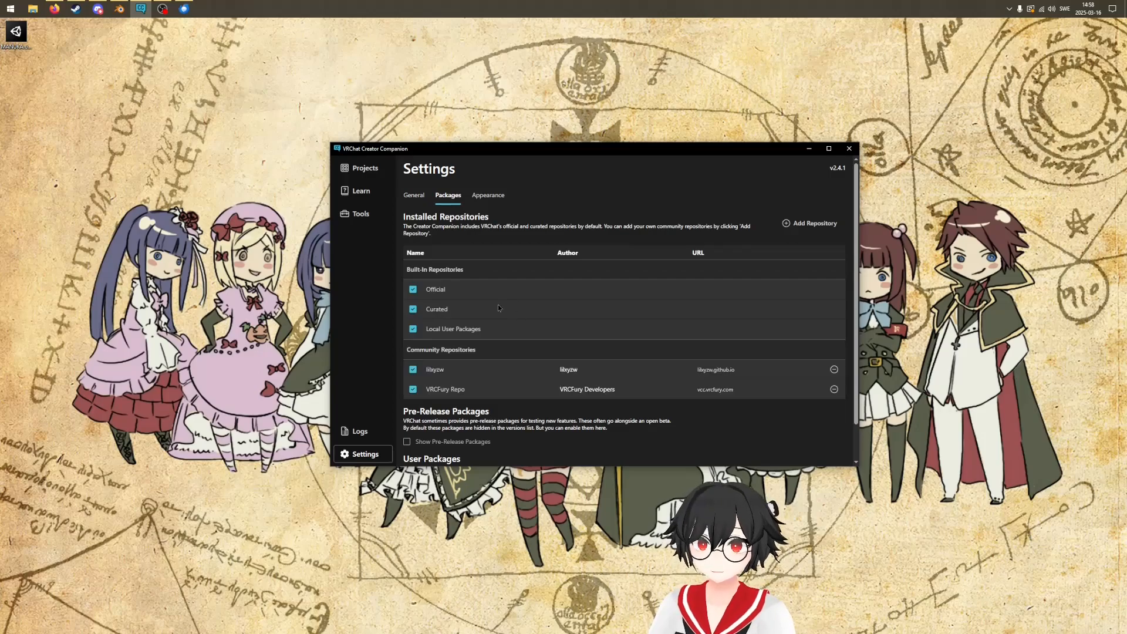
scroll(488, 340, "down", 1)
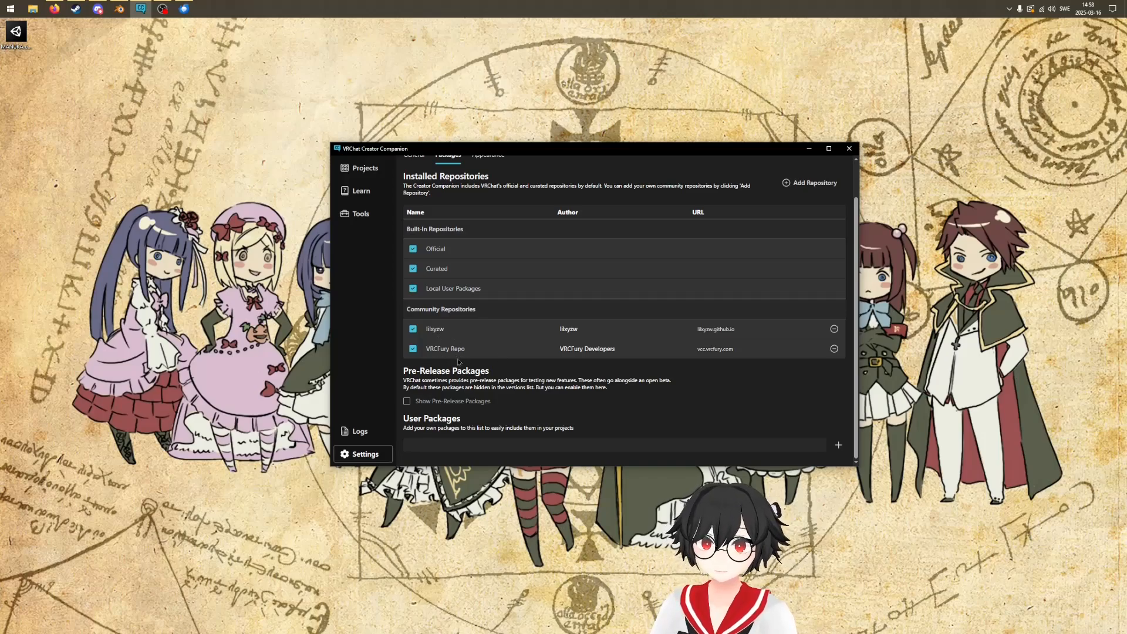
scroll(510, 371, "up", 1)
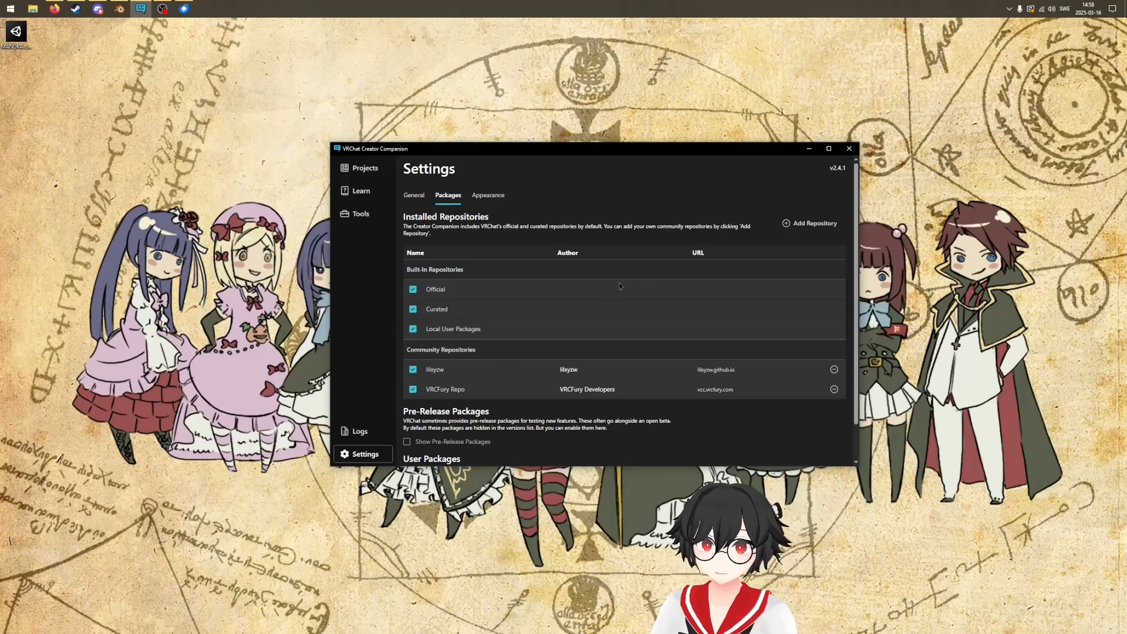
View the entry form for adding a community repository by URL, and leave it without adding anything
left_click(810, 227)
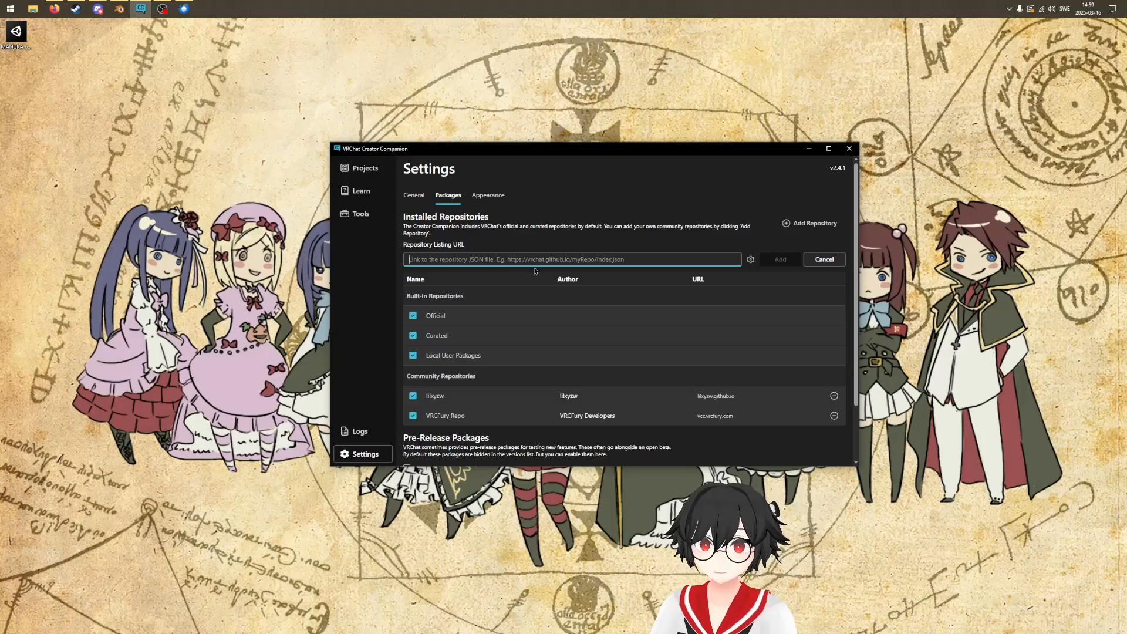
left_click(824, 259)
scroll(435, 329, "down", 1)
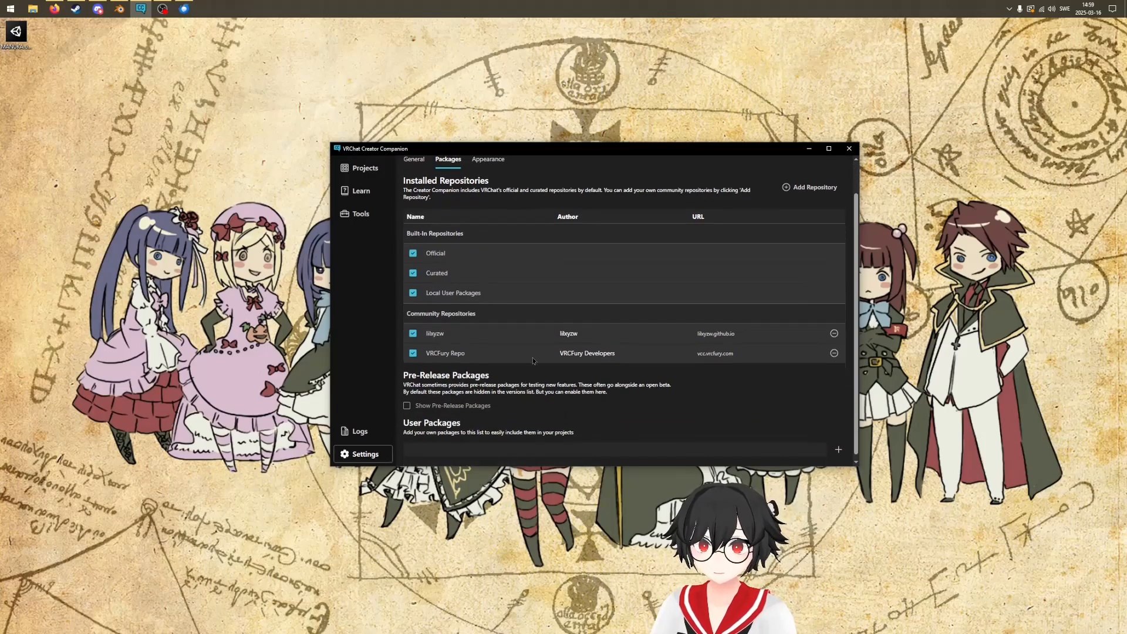
scroll(435, 347, "up", 1)
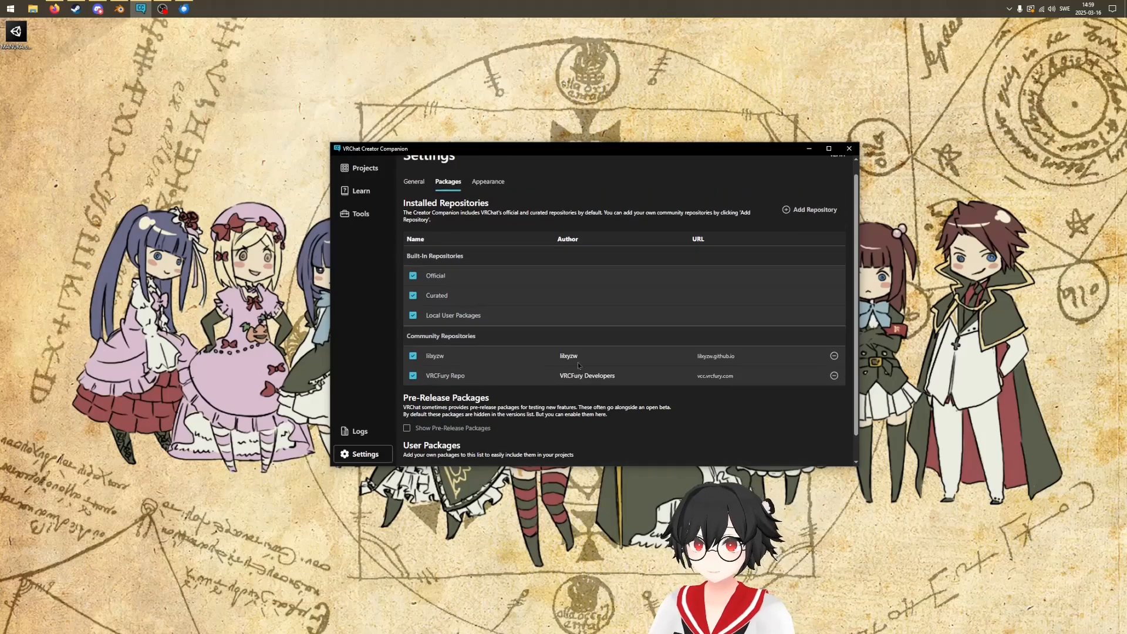
Create a new project named Tutorial2 from the Unity 2022 Avatar Project template
left_click(368, 169)
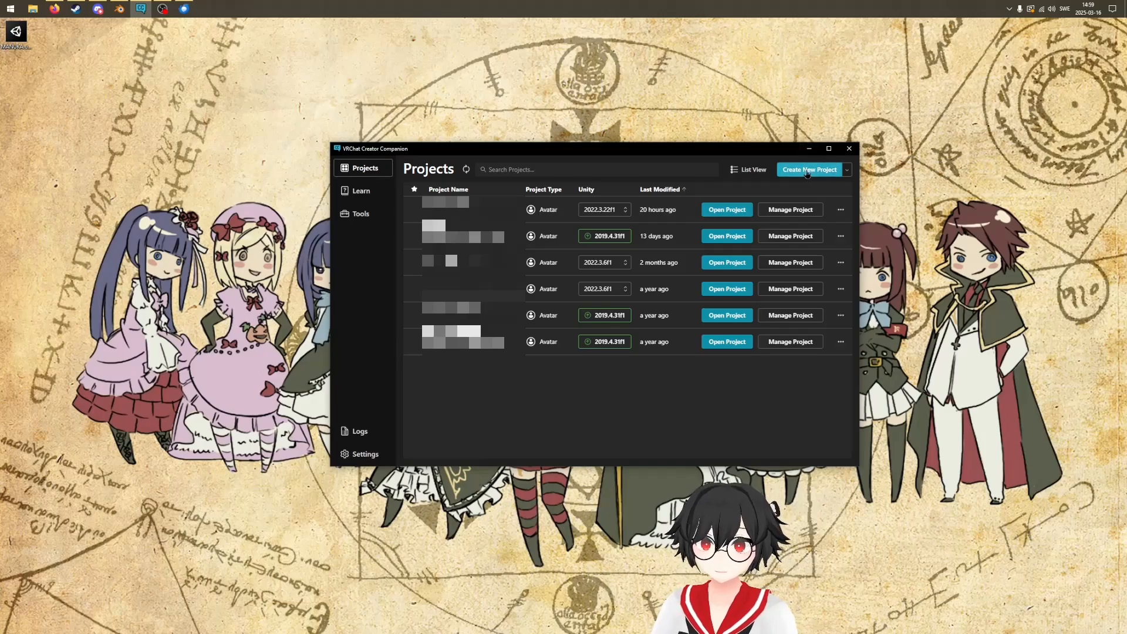
left_click(806, 171)
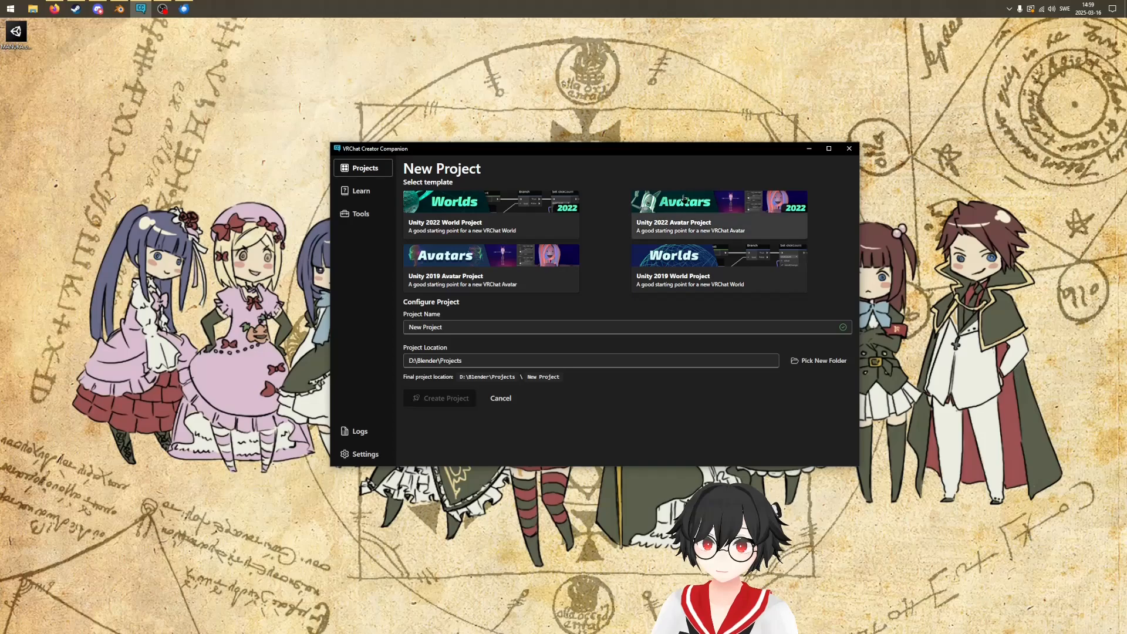
left_click(706, 207)
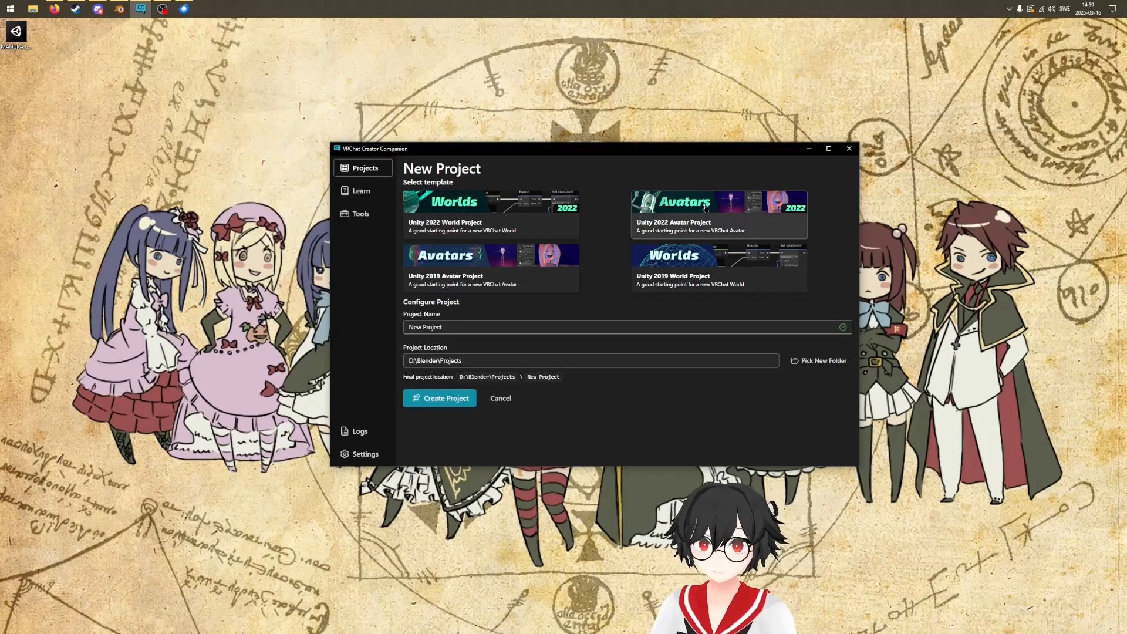
triple_click(431, 326)
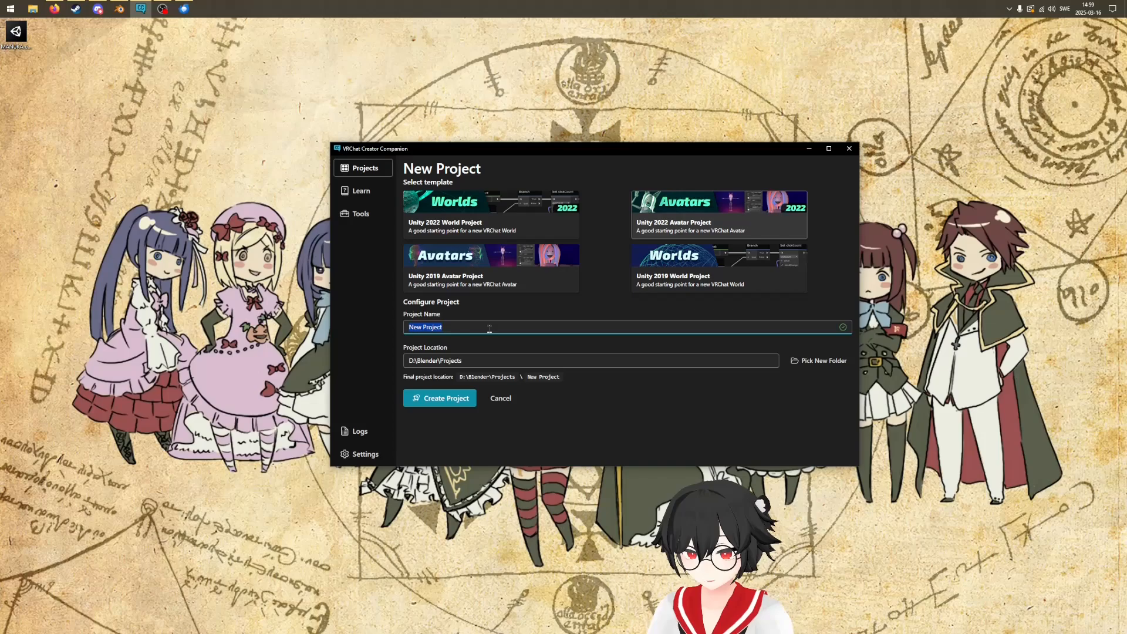
type("Tutorial2")
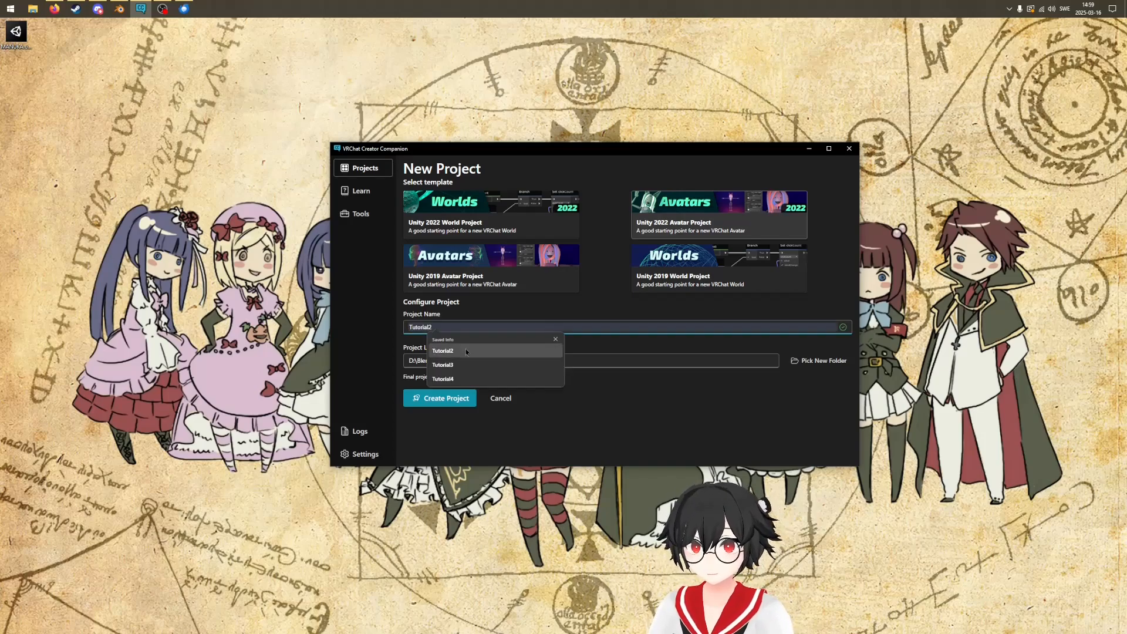
left_click(465, 350)
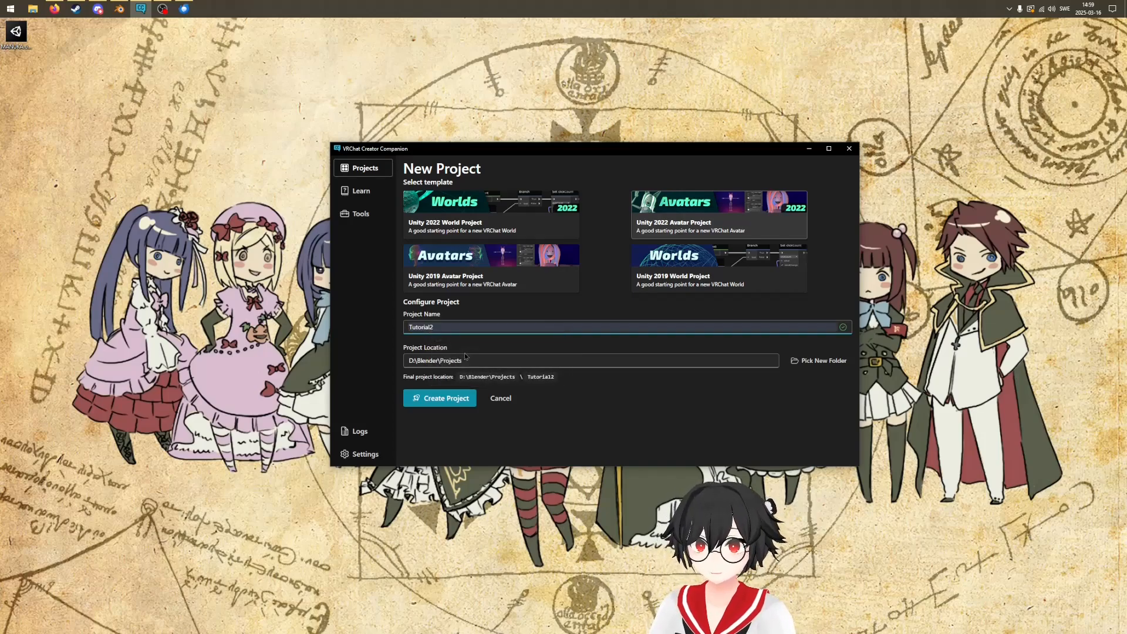
left_click(442, 398)
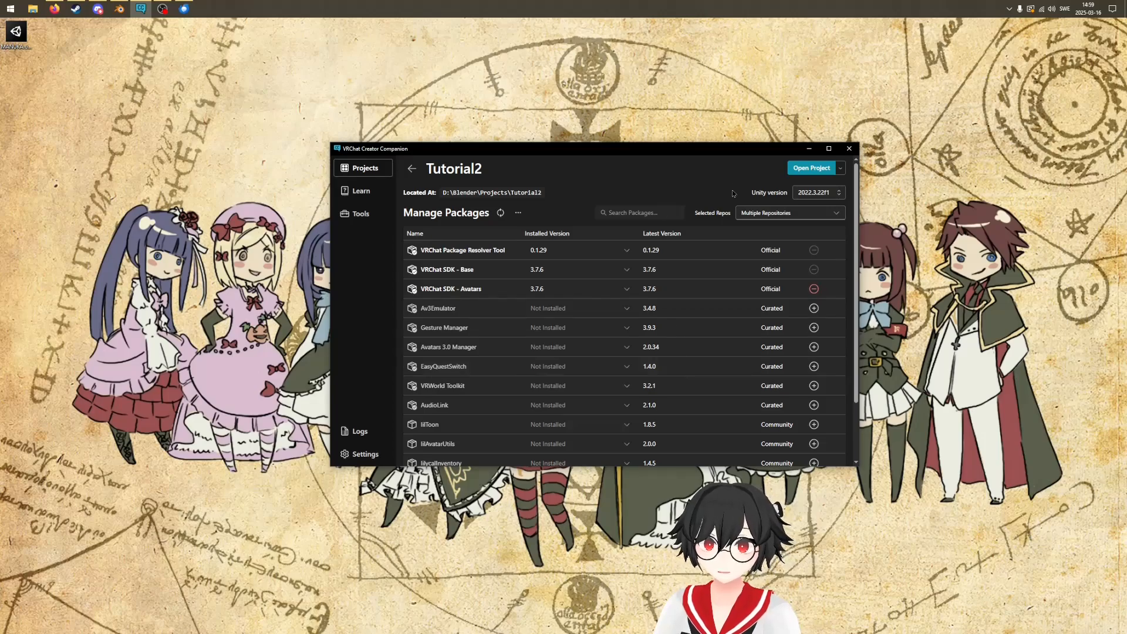
Check the supported Unity versions for the Tutorial2 project, and add the lilToon and VRCFury packages to it
left_click(836, 199)
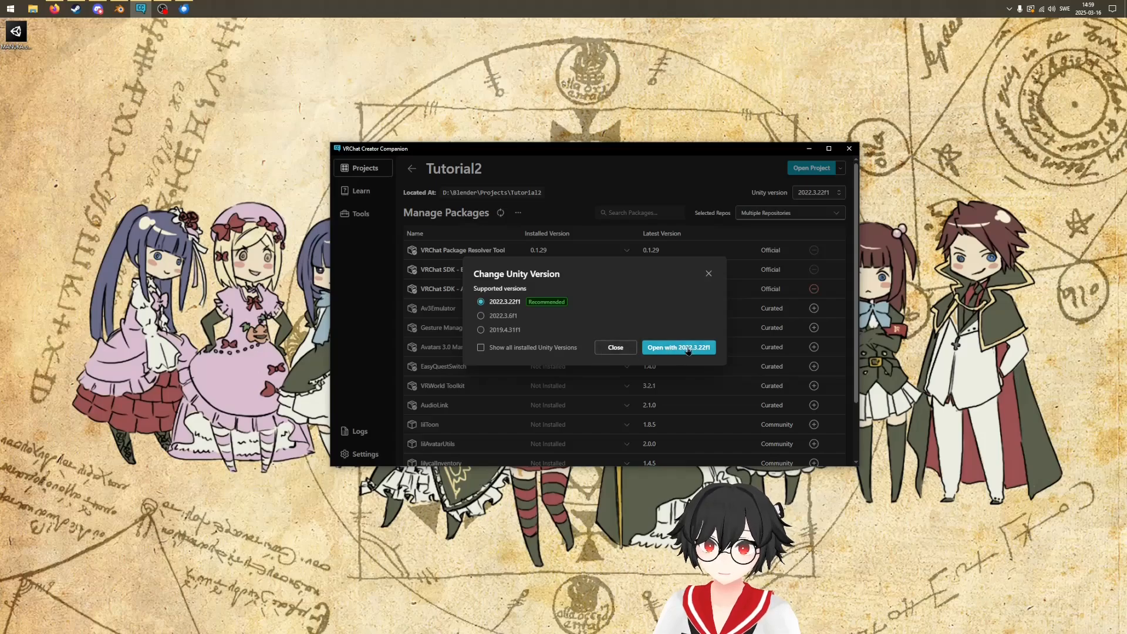
left_click(615, 348)
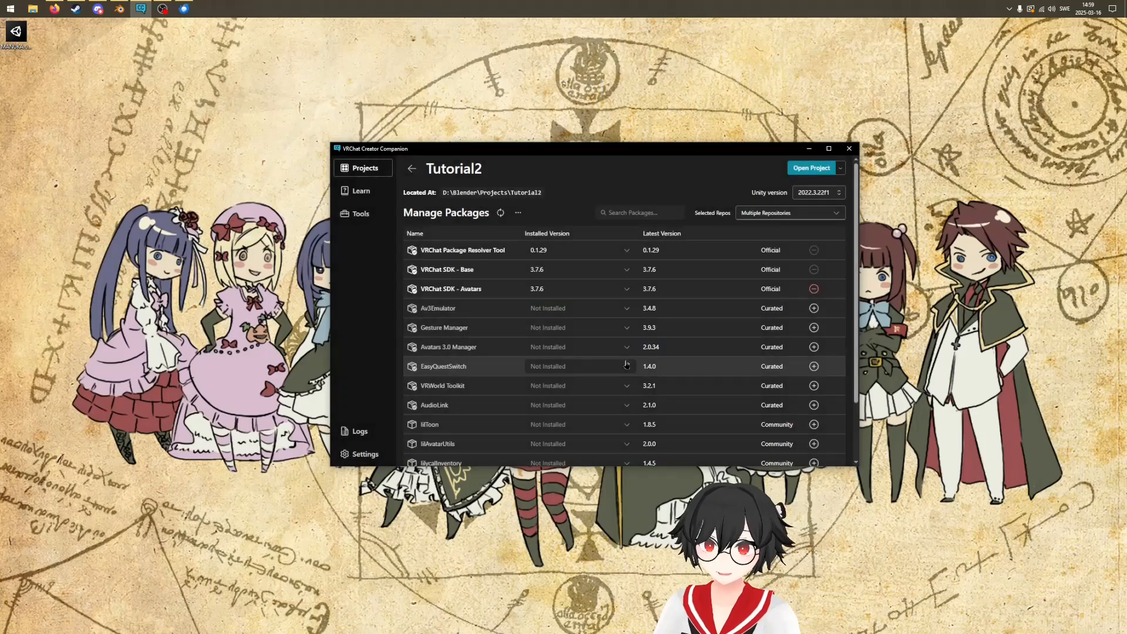
scroll(509, 295, "down", 2)
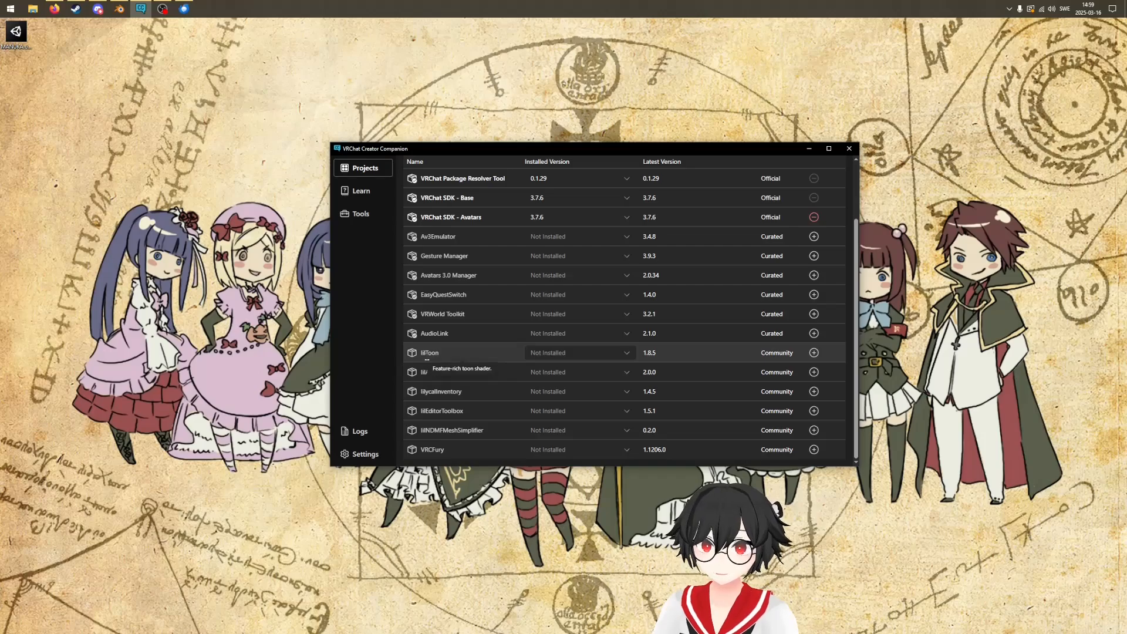
left_click(813, 353)
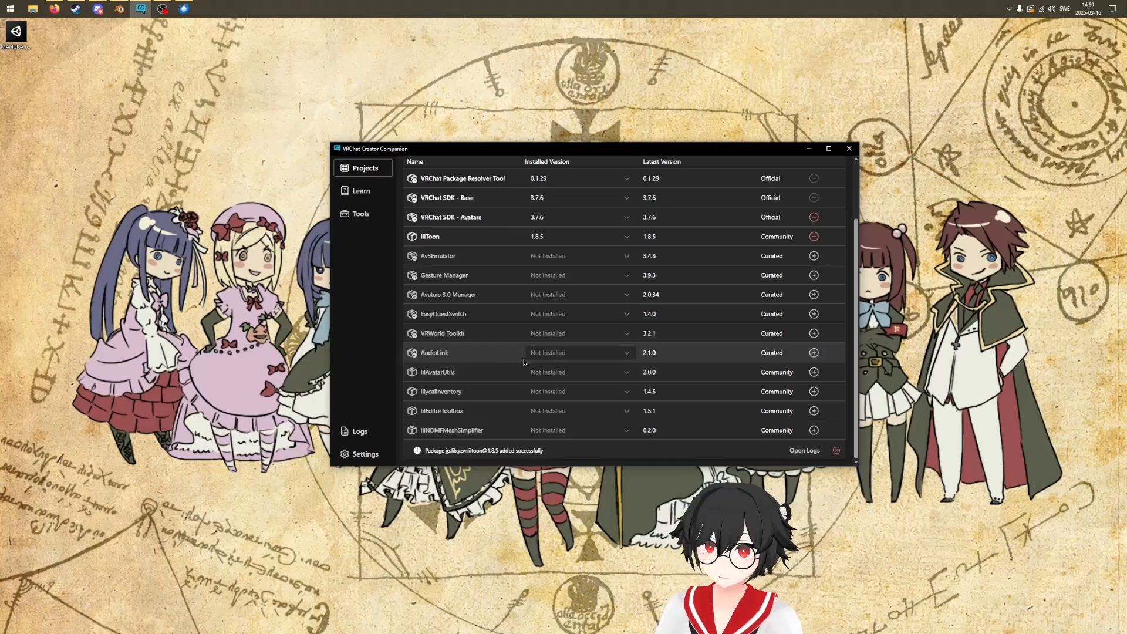
left_click(836, 450)
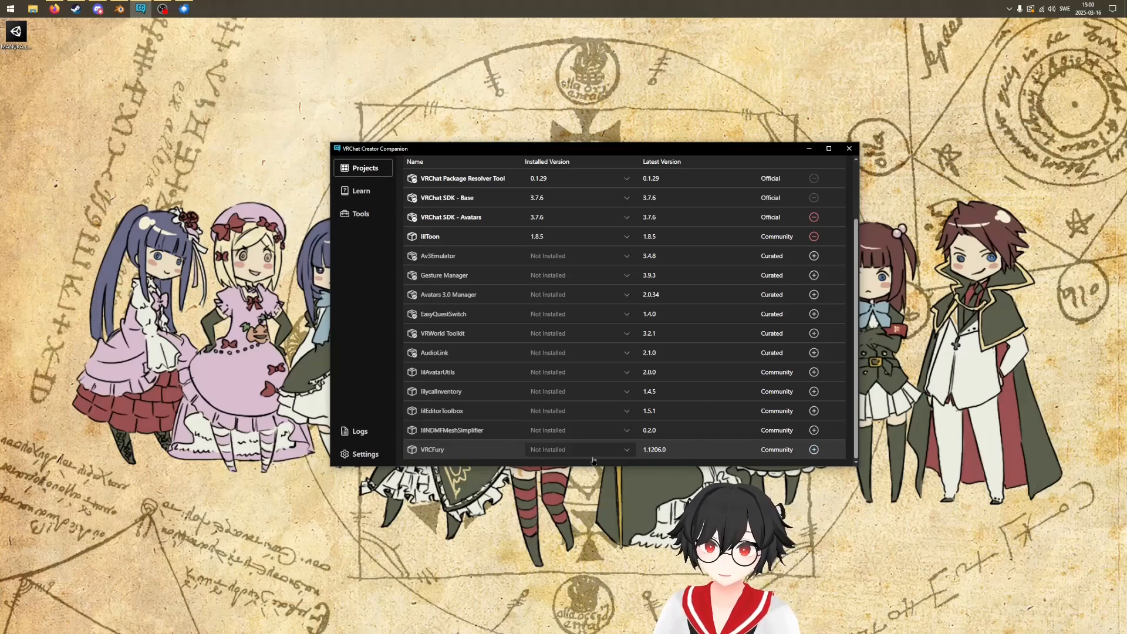
left_click(813, 450)
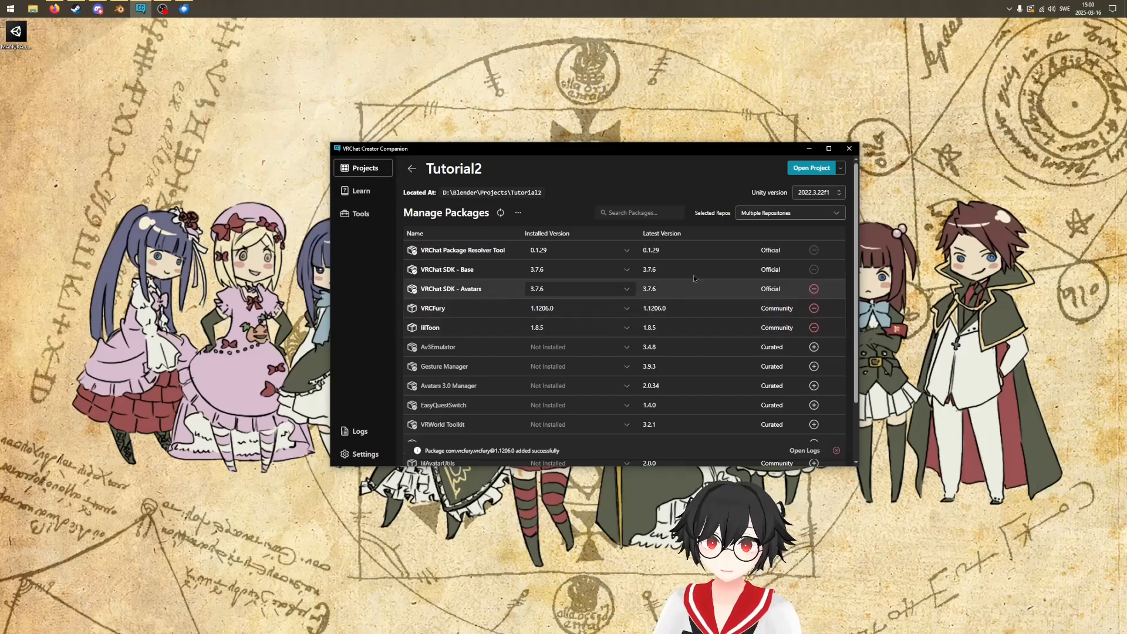
Open the Tutorial2 project in Unity and enlarge the Hierarchy area by shrinking the Inspector below it
left_click(815, 169)
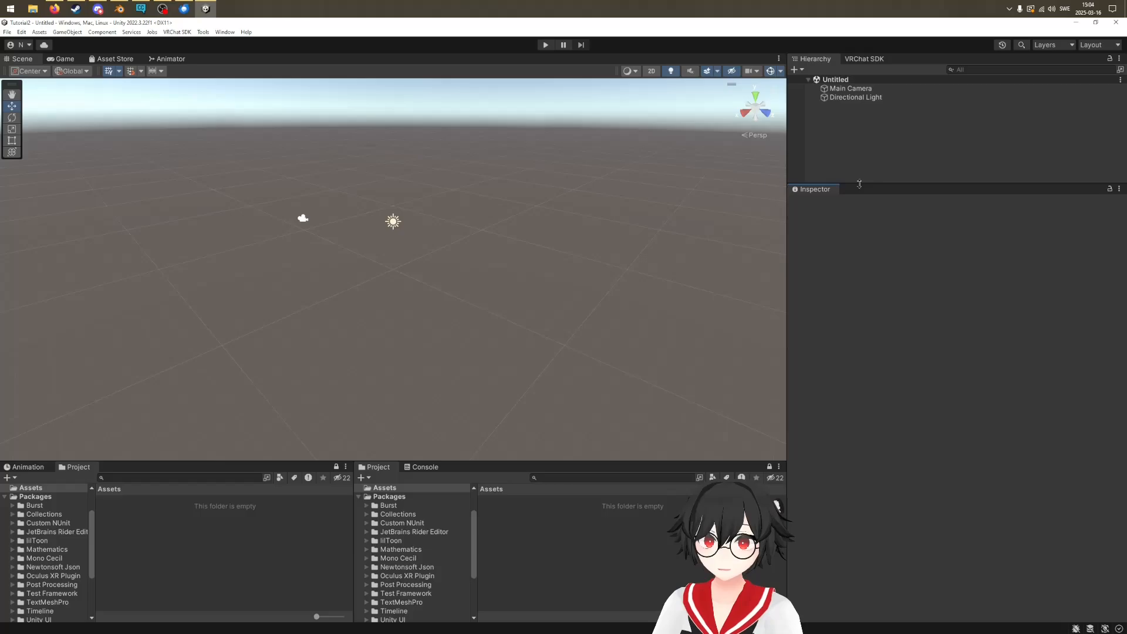
left_click_drag(859, 183, 859, 344)
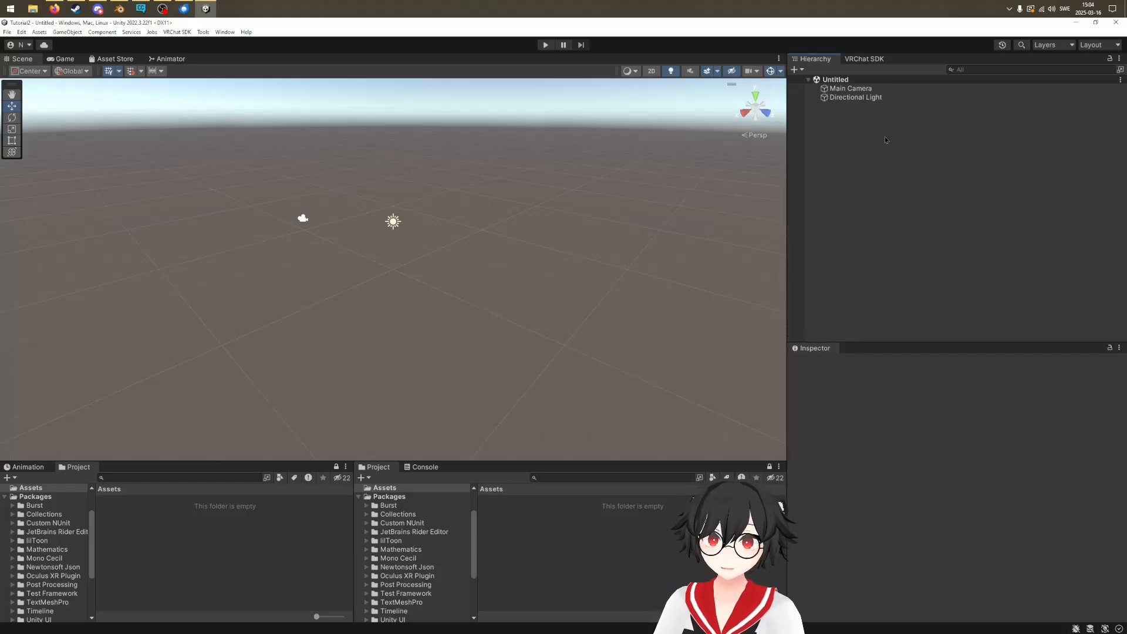
Examine the VRChat SDK control panel, checking the account login under Authentication and the avatar Builder page
left_click(865, 58)
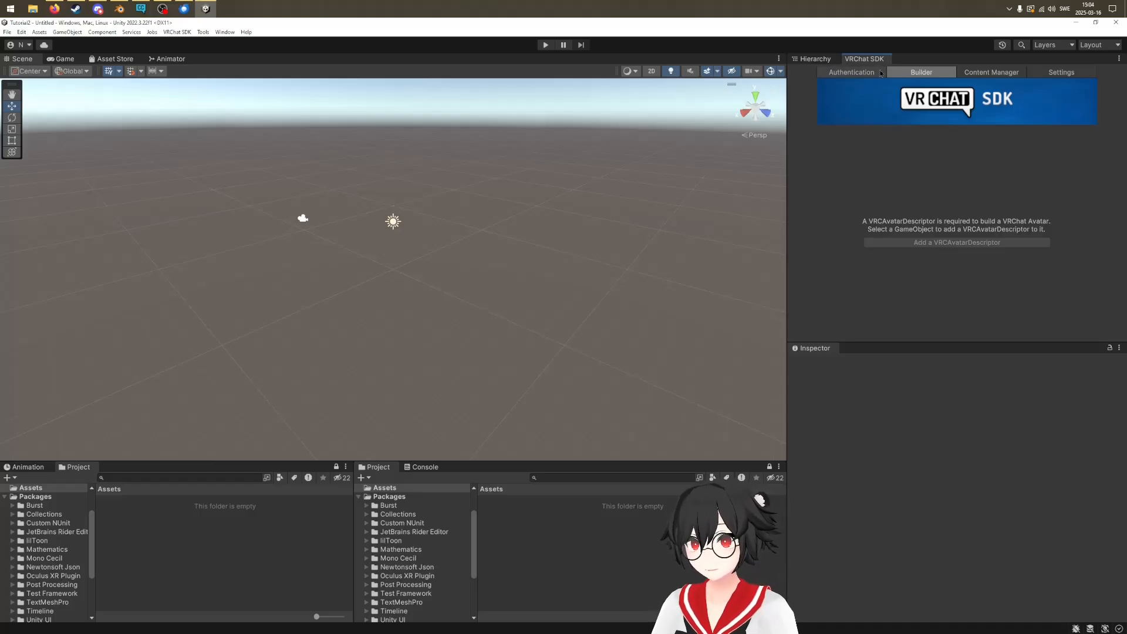
left_click(176, 32)
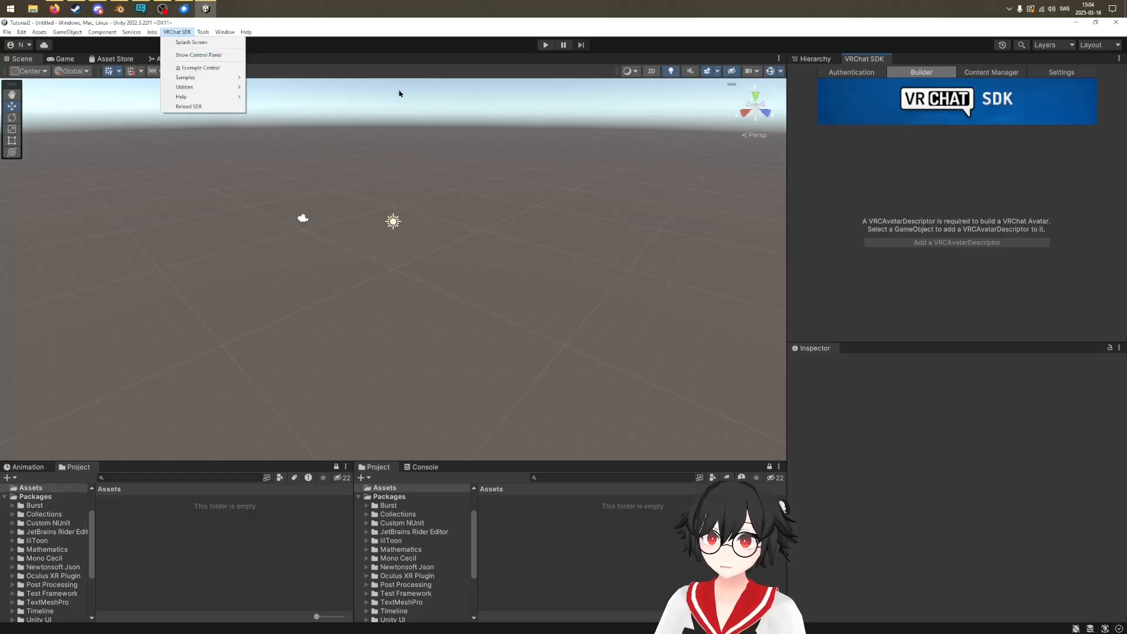
left_click(863, 177)
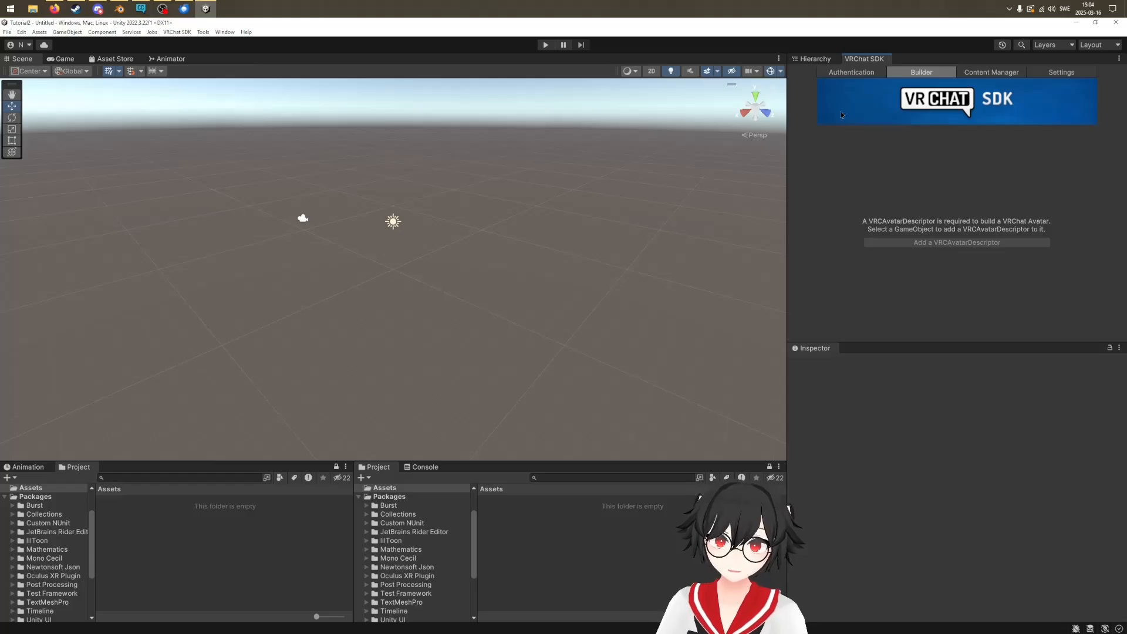
left_click(845, 73)
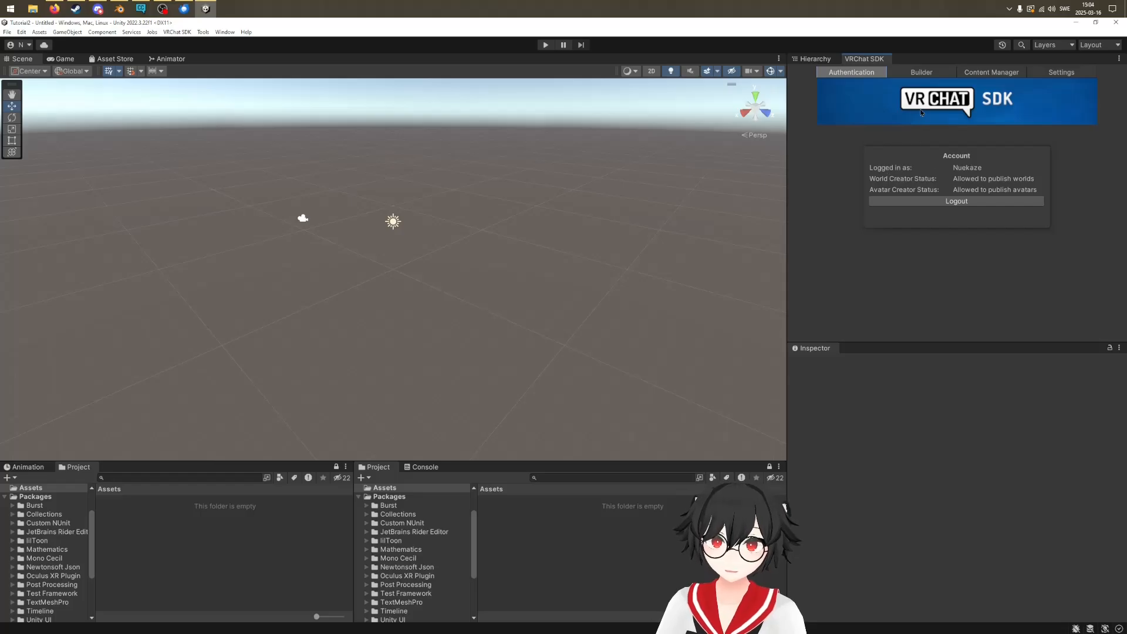
left_click(922, 73)
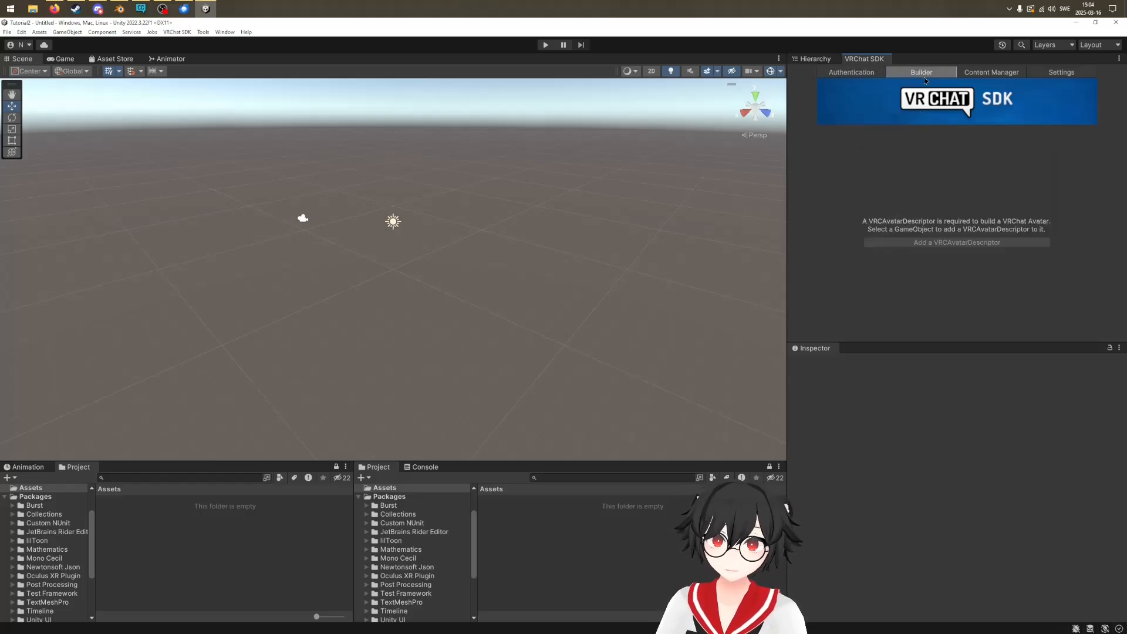
Import all contents of the custom package MANUKA.unitypackage from the Desktop into the project
left_click(813, 60)
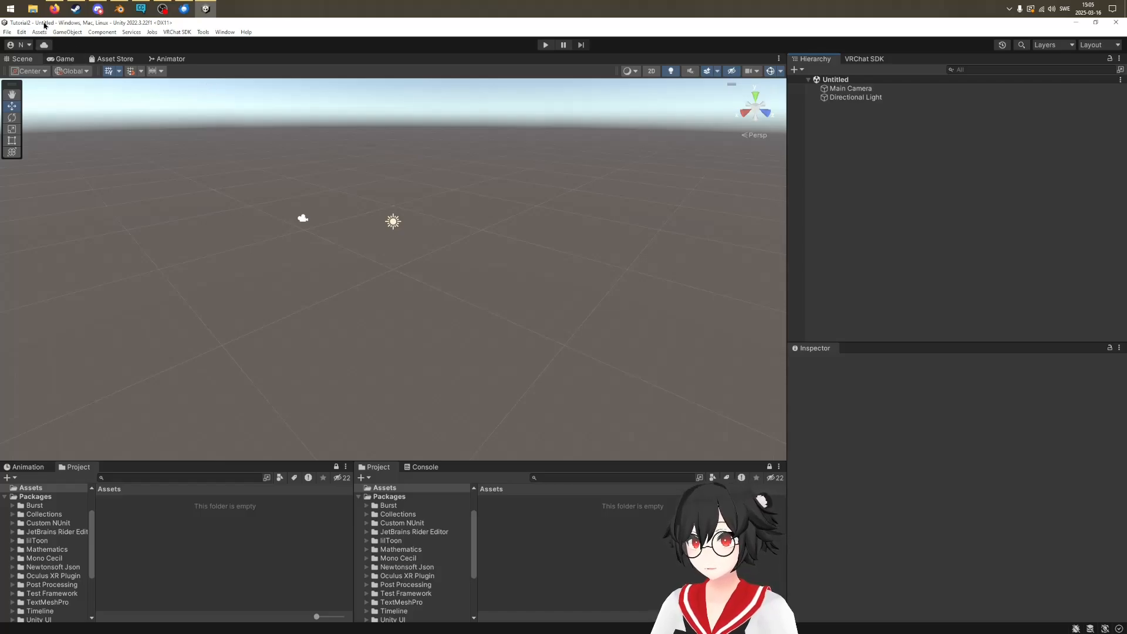
left_click(39, 33)
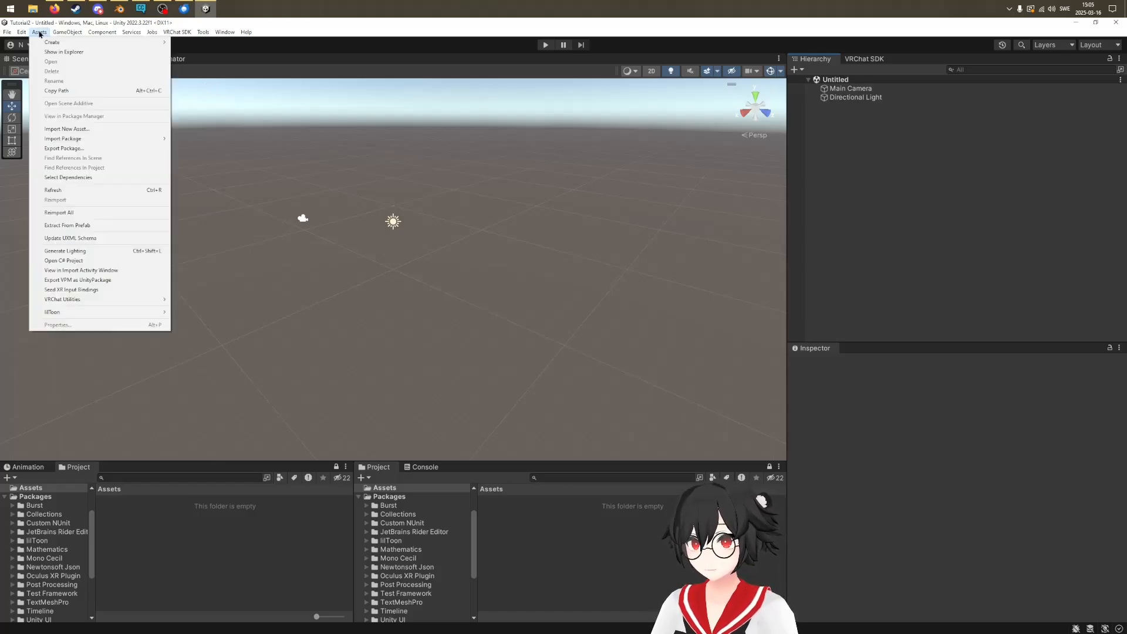
mouse_move(159, 139)
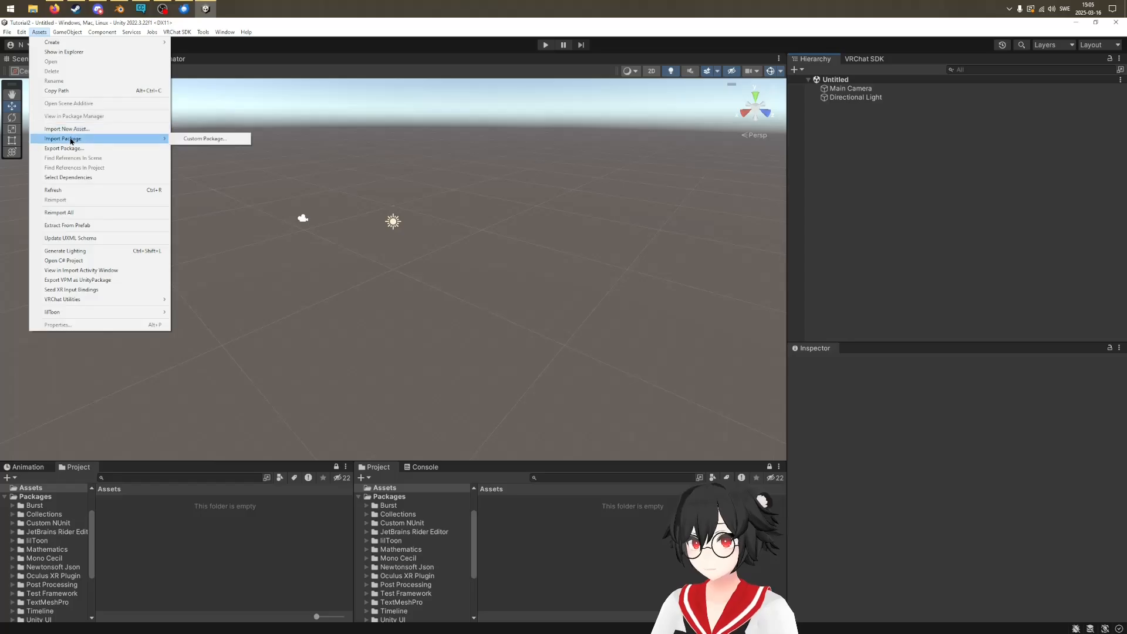
left_click(217, 141)
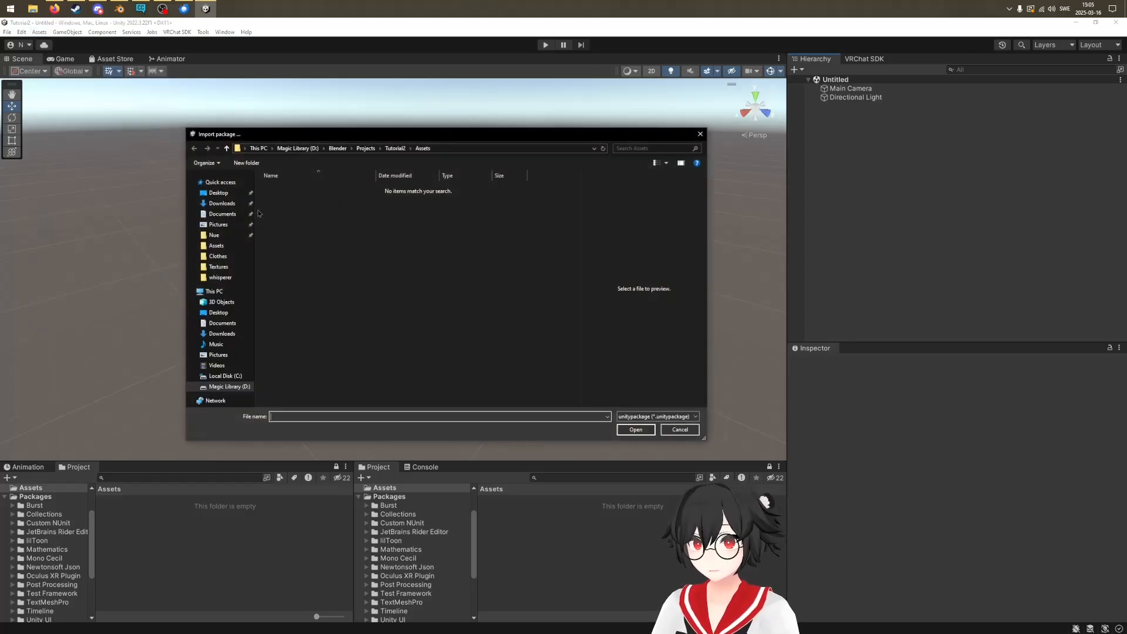
left_click(221, 193)
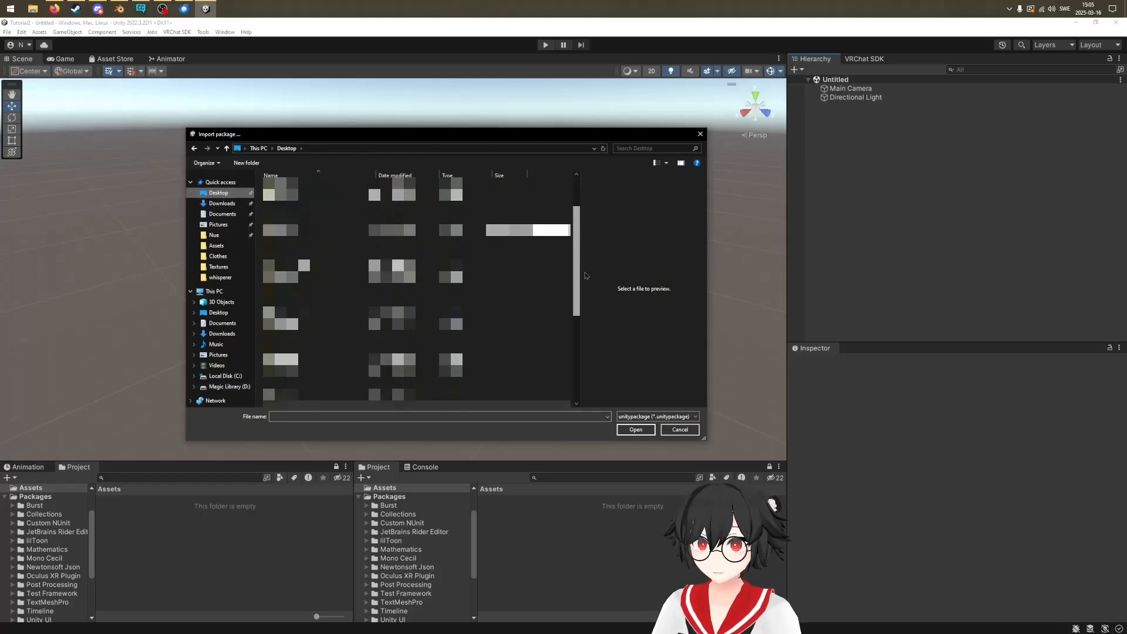
scroll(563, 235, "down", 5)
left_click(330, 402)
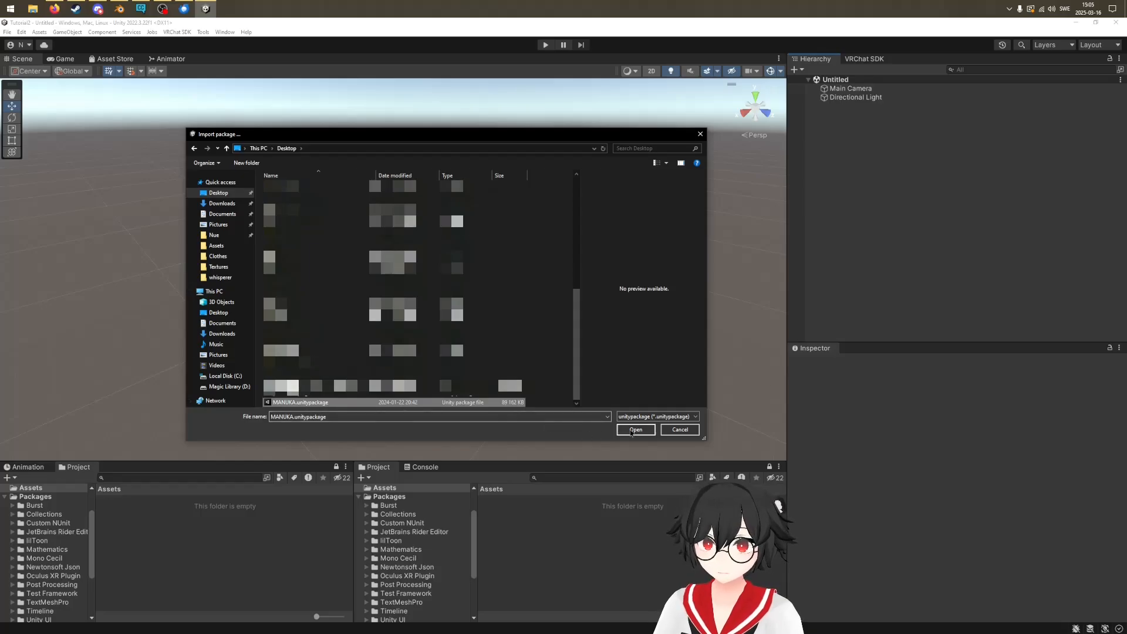
left_click(631, 430)
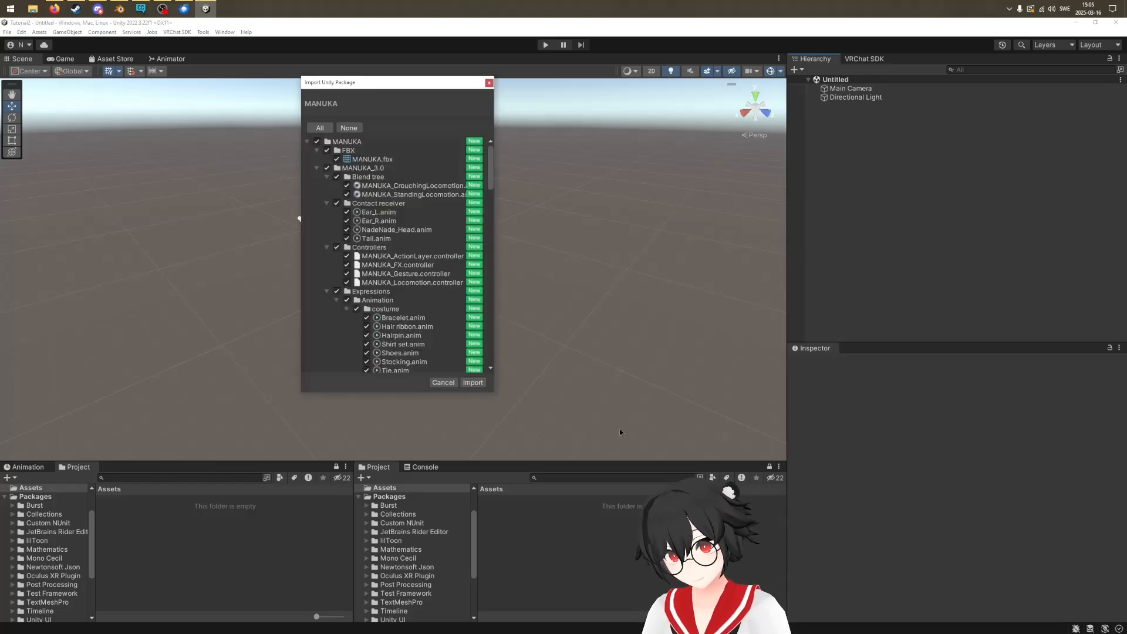
left_click_drag(417, 82, 499, 121)
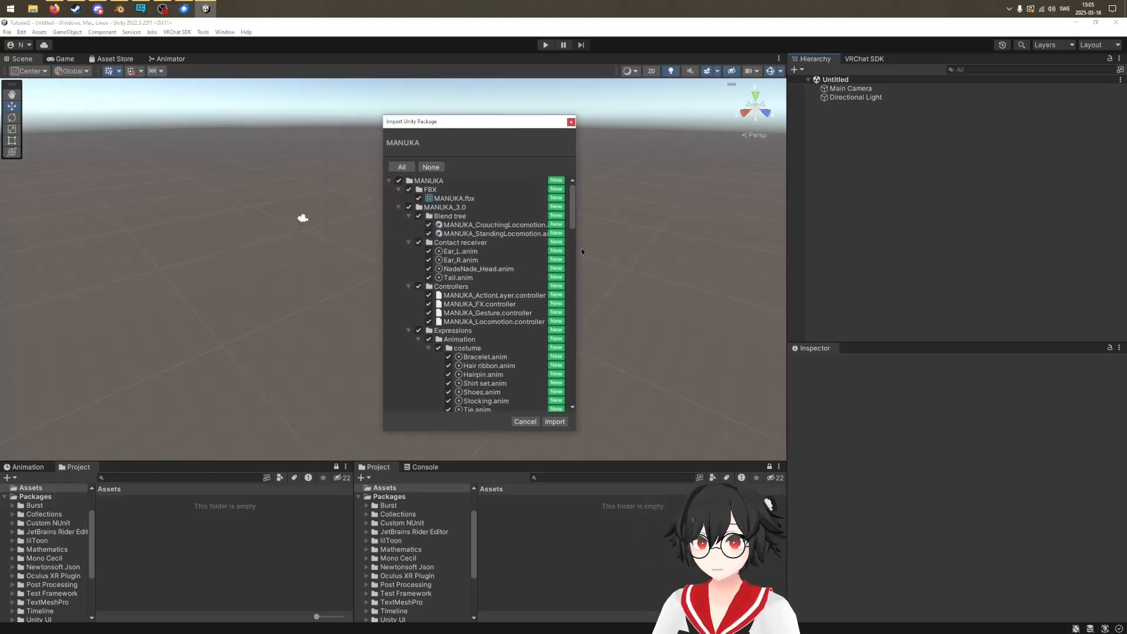
left_click(555, 422)
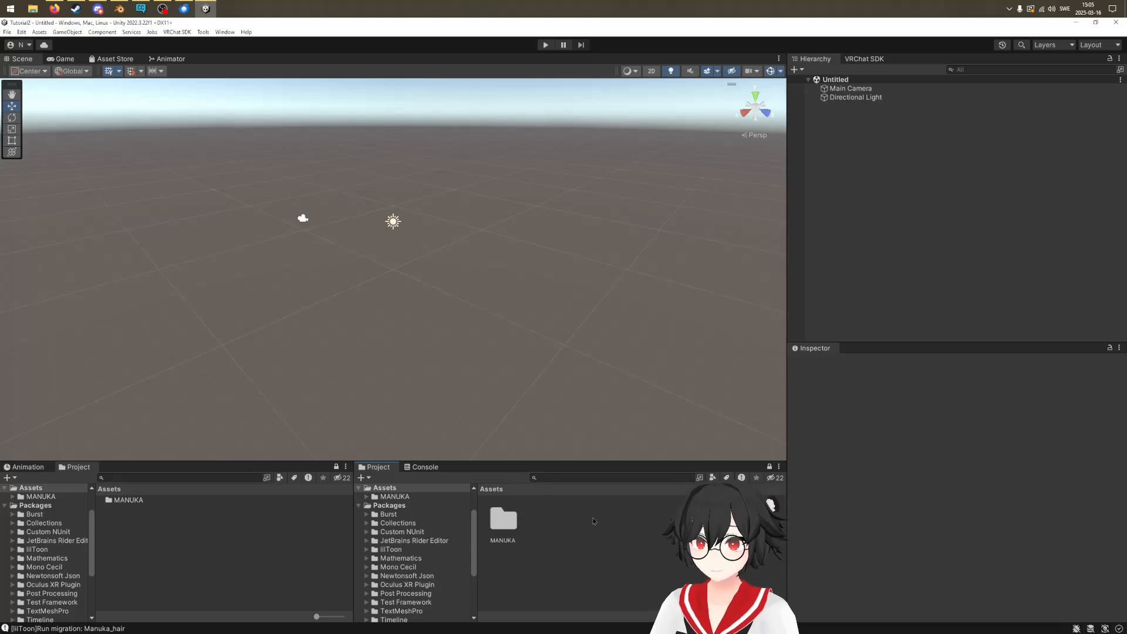
Examine the imported MANUKA folder, checking its FBX model, the lilToon materials and the Texture folder
left_click_drag(503, 520, 543, 524)
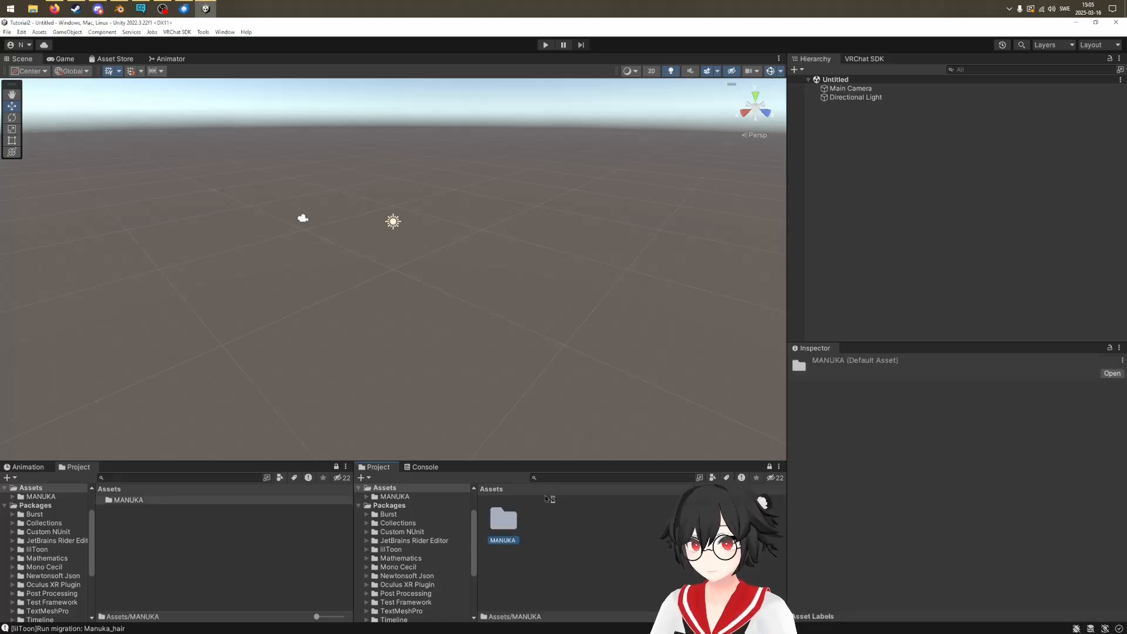
double_click(519, 520)
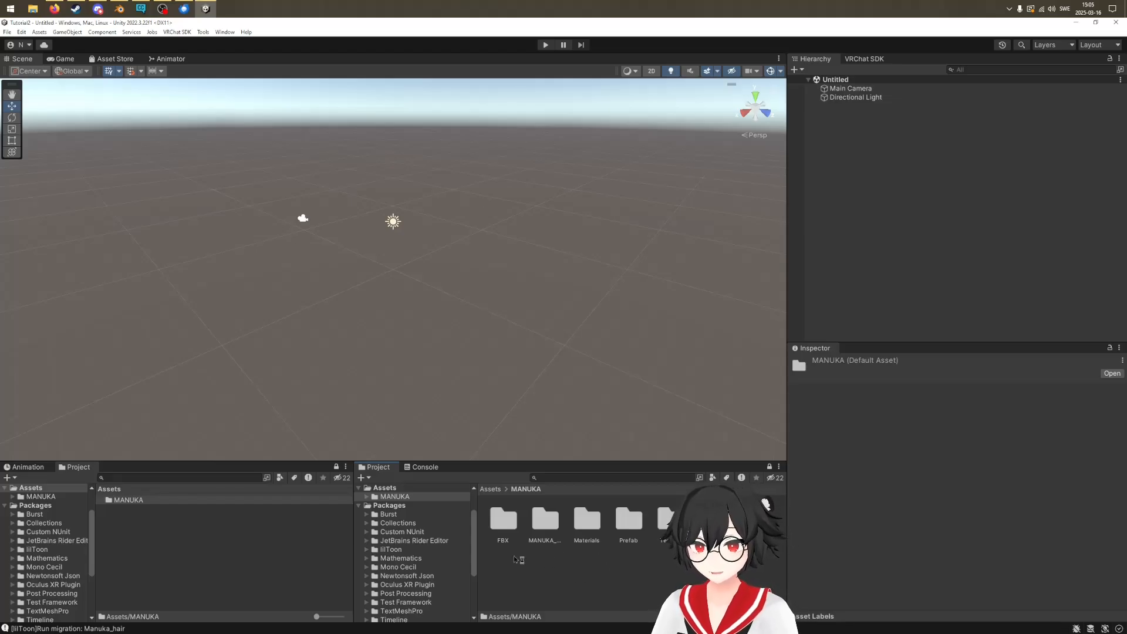
left_click(507, 520)
double_click(508, 520)
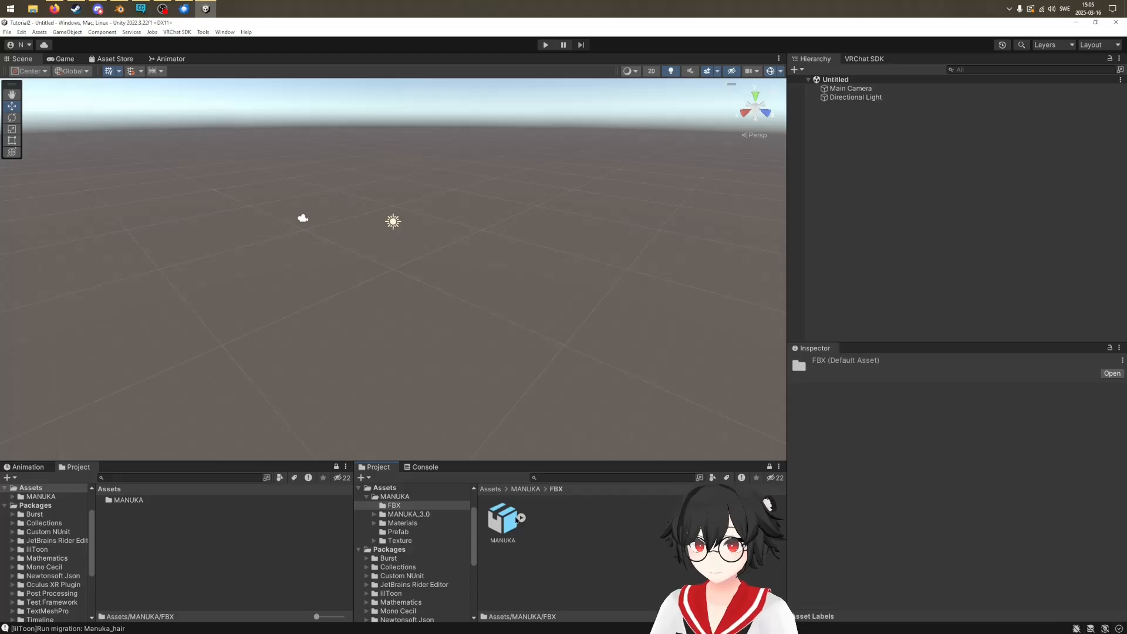
left_click(503, 517)
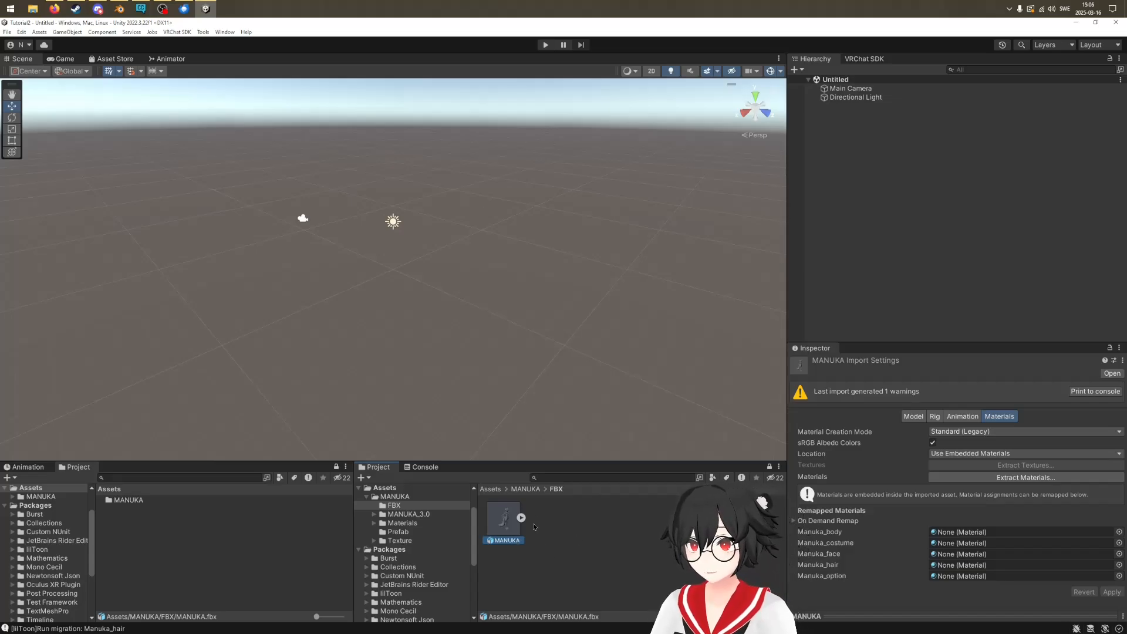
left_click(526, 490)
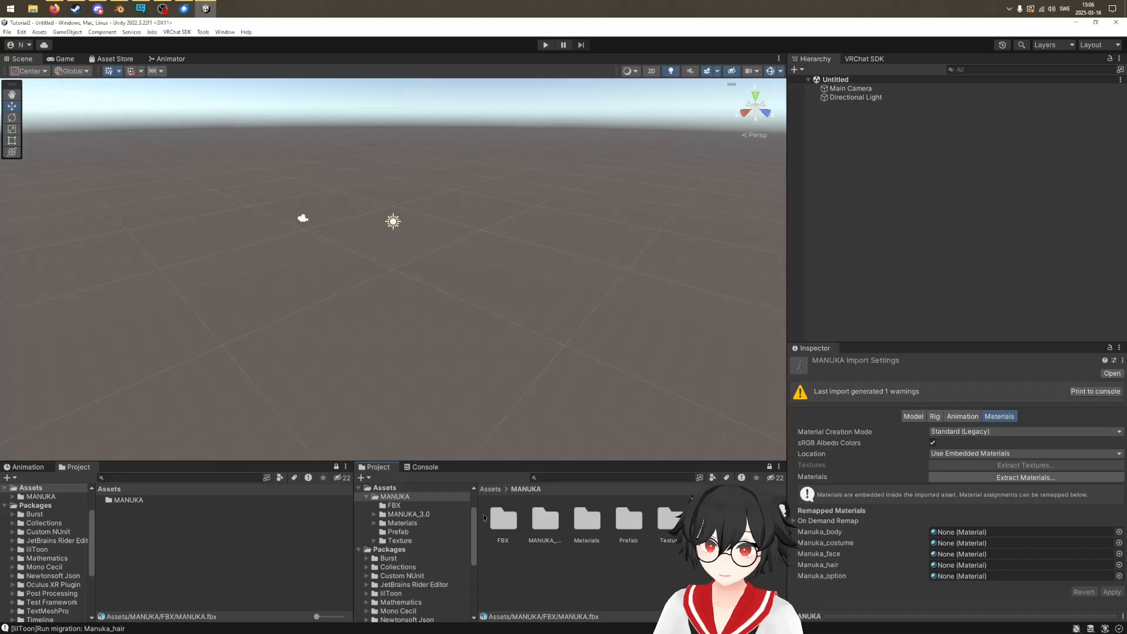
left_click(584, 520)
double_click(587, 519)
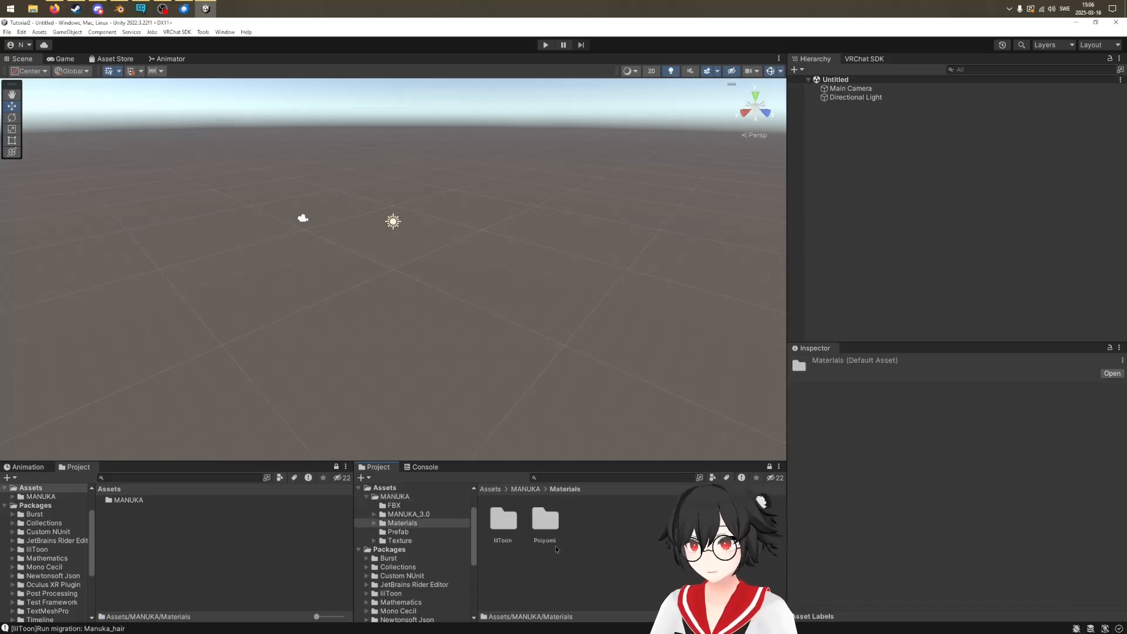
left_click(502, 525)
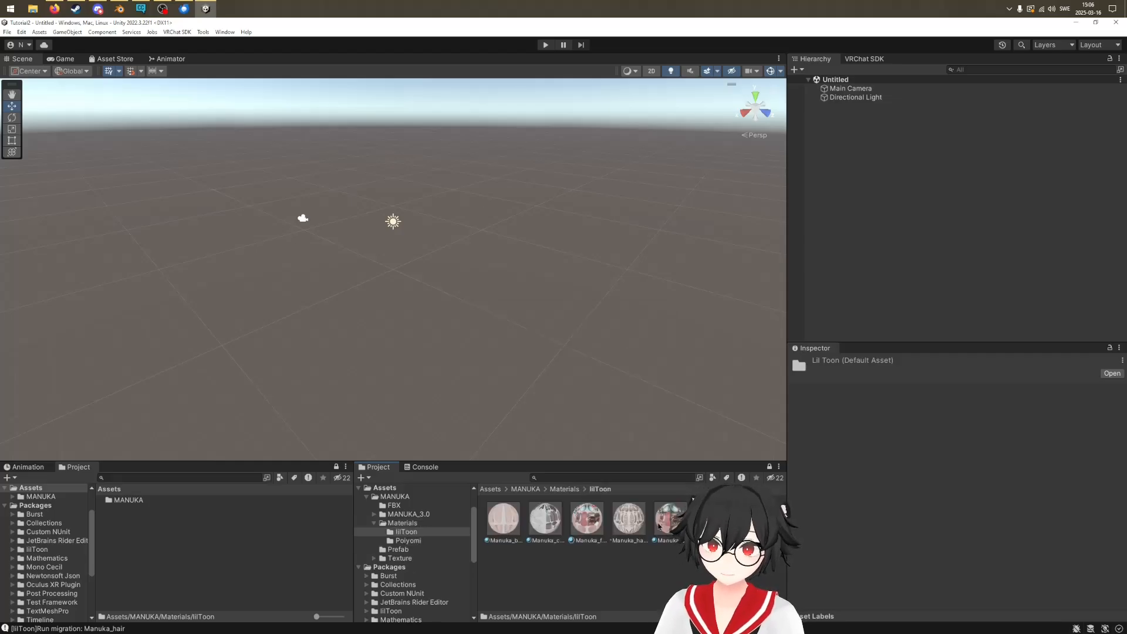
left_click(526, 489)
left_click(670, 519)
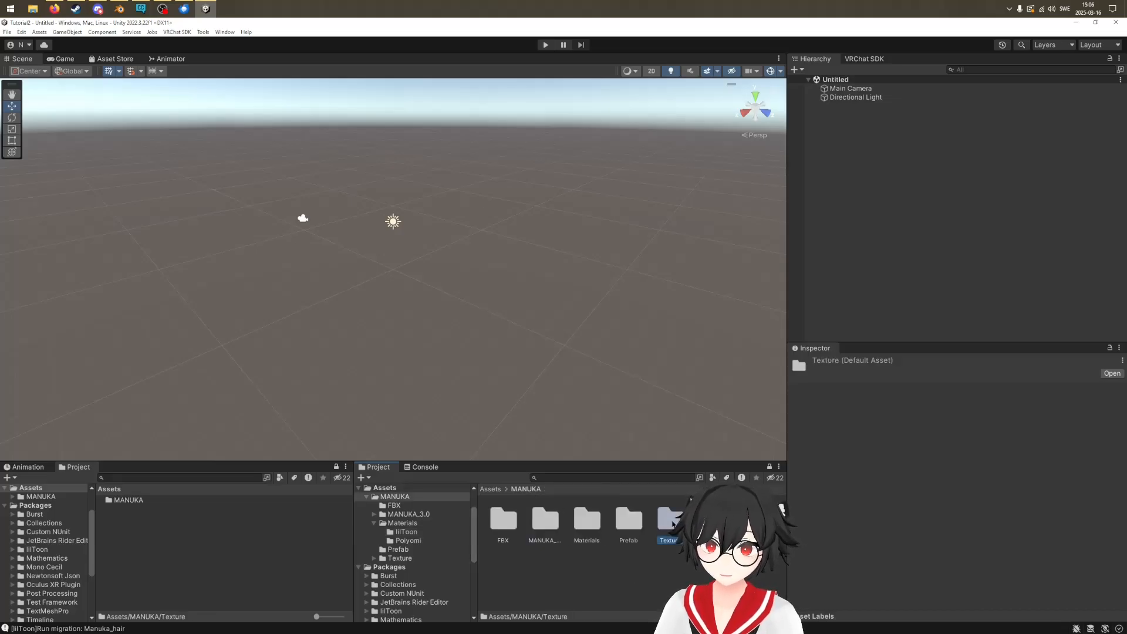
double_click(670, 519)
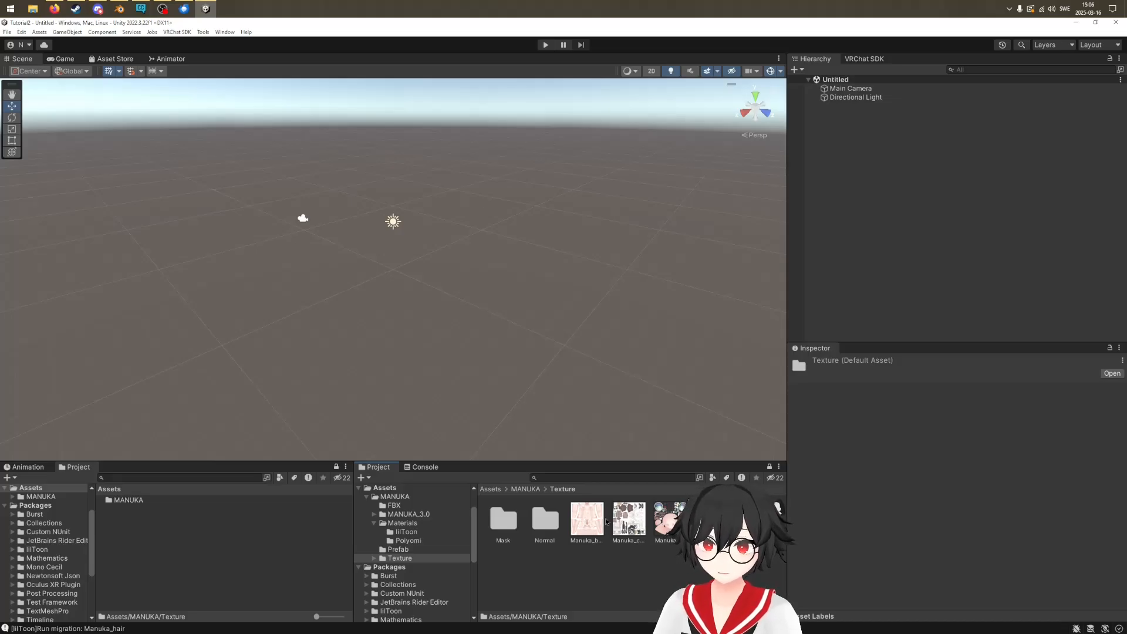
left_click(528, 489)
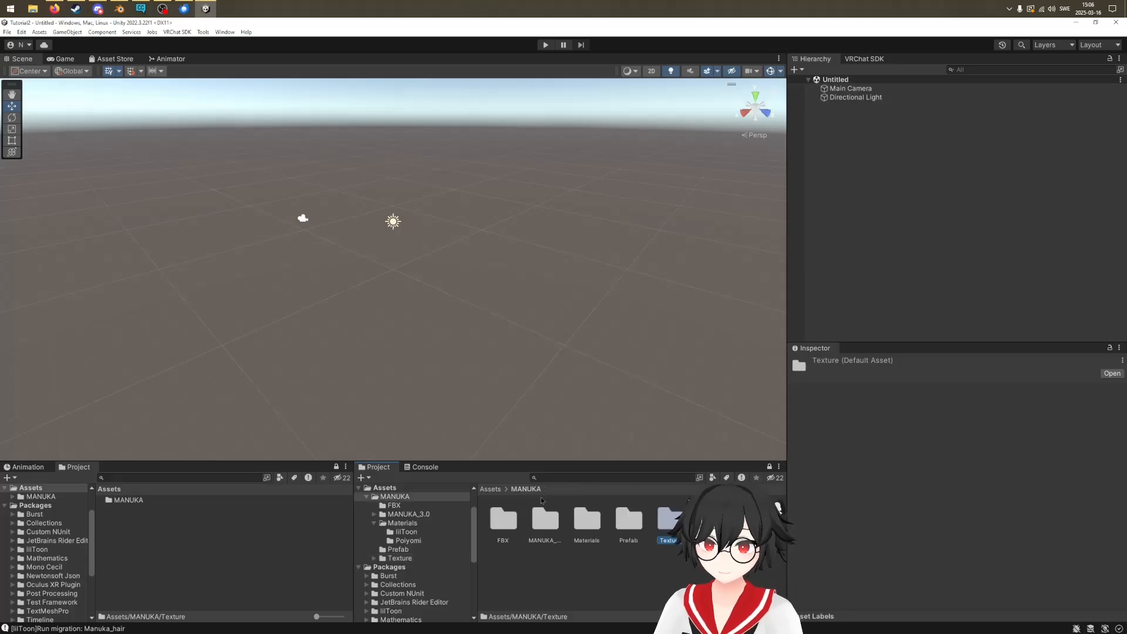
Add the MANUKA_lilToon prefab from the MANUKA Prefab folder to the scene's Hierarchy
left_click(629, 521)
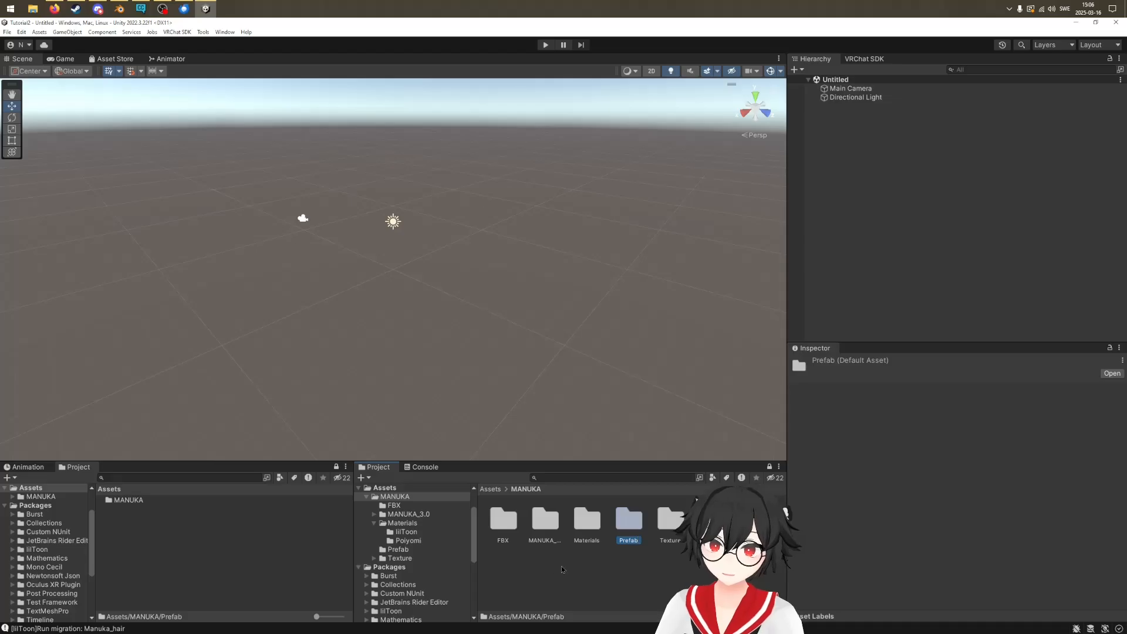
left_click(667, 522)
left_click(641, 527)
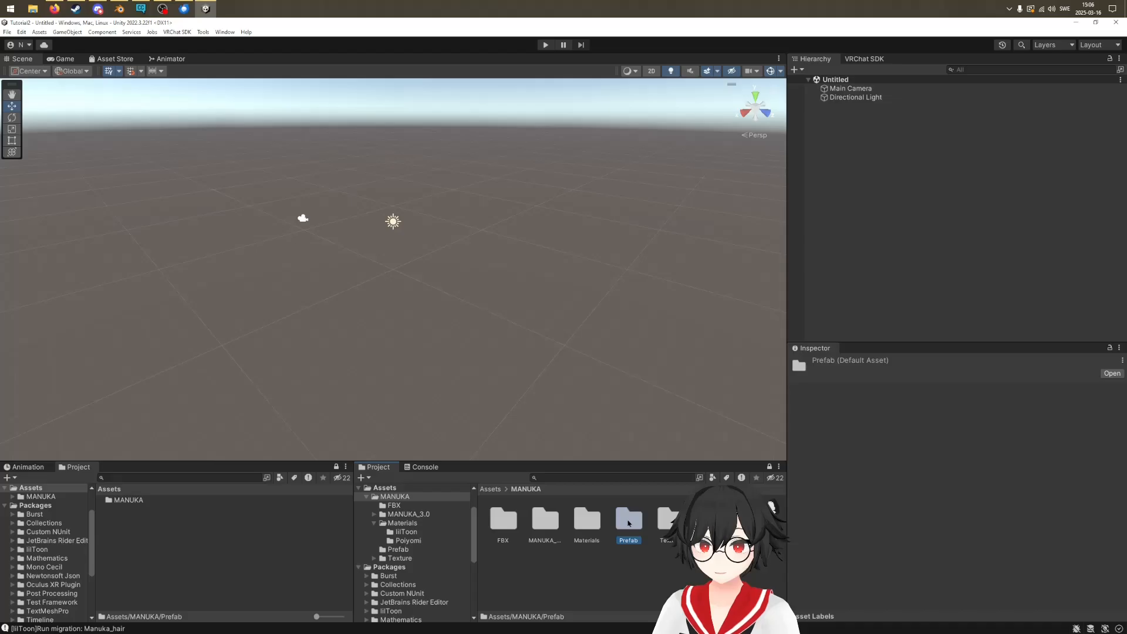
double_click(641, 526)
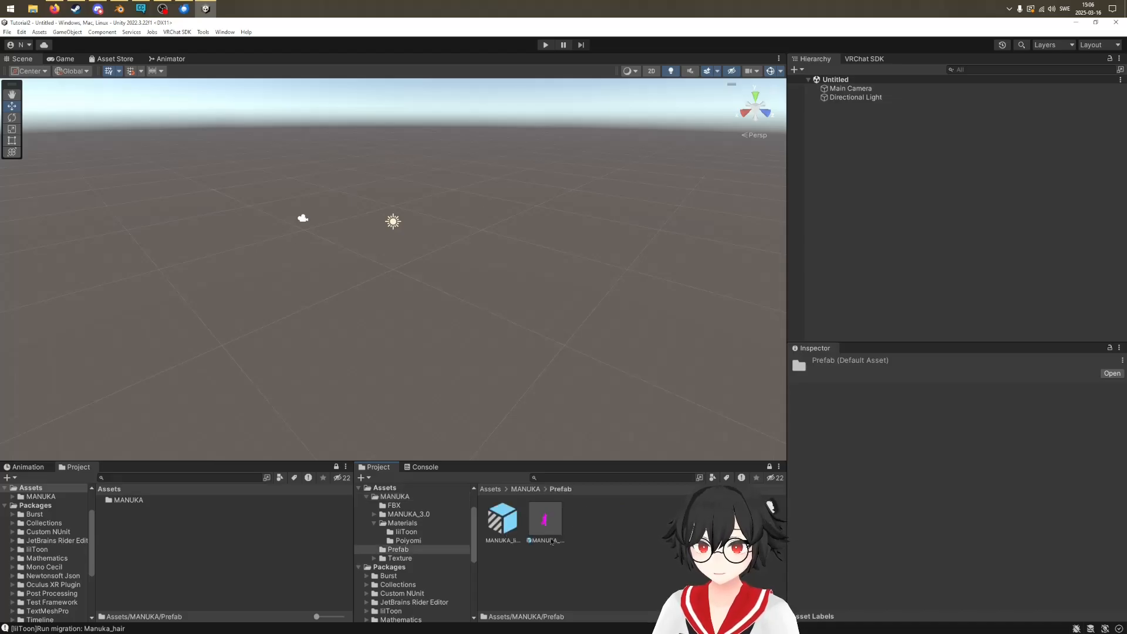
left_click(545, 522)
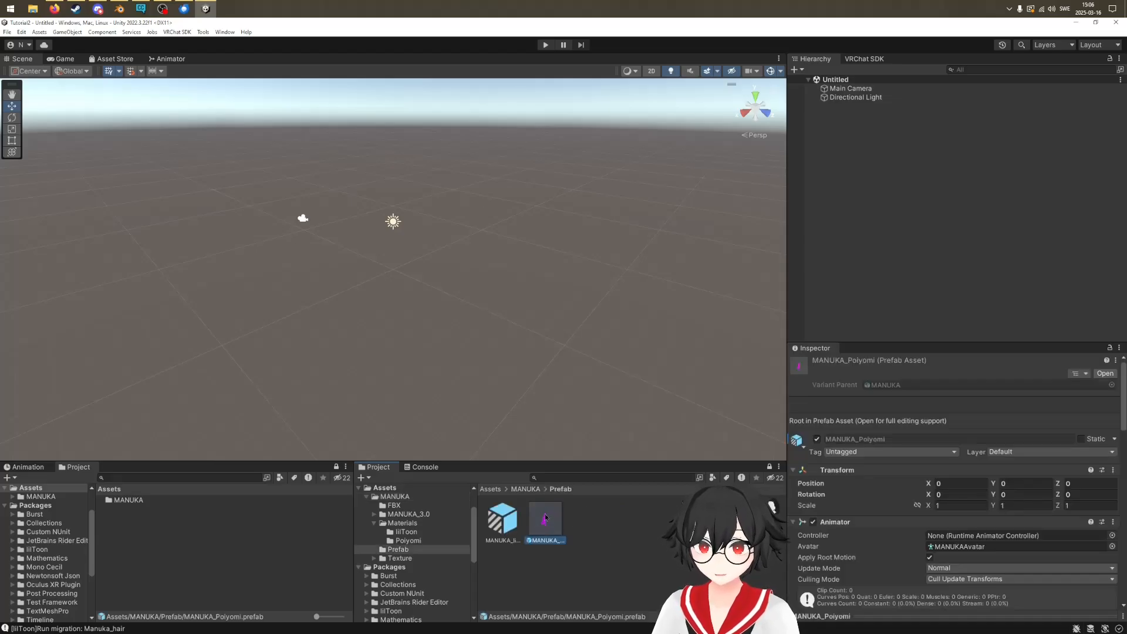
left_click(502, 519)
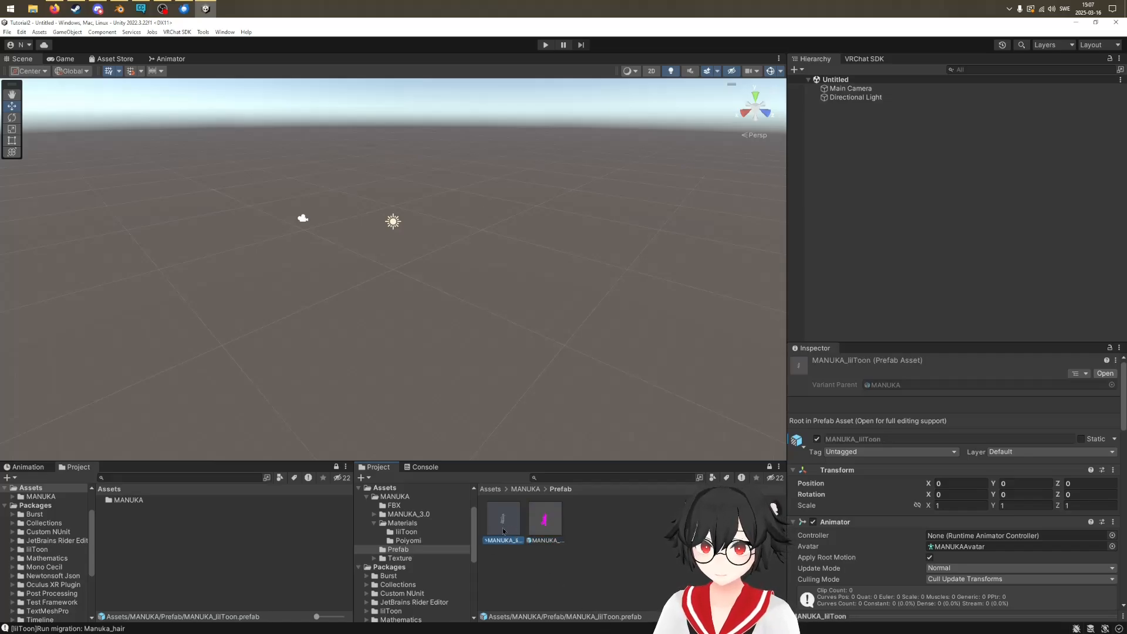
left_click_drag(502, 519, 860, 229)
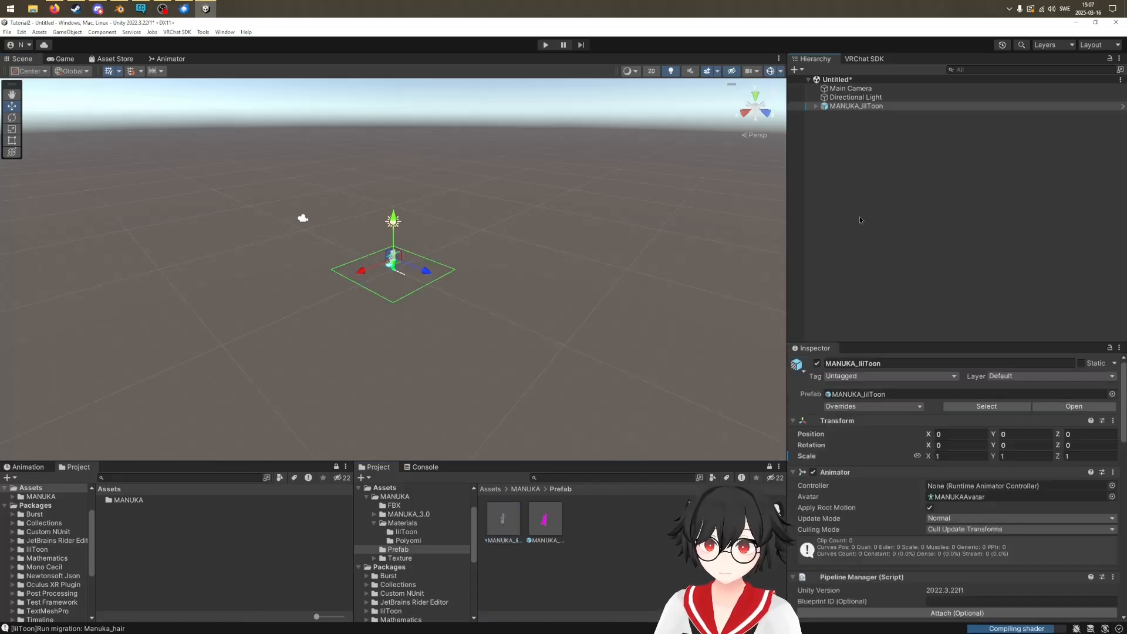
Examine the MANUKA_lilToon avatar up close from the front, and review its Inspector components, including Pipeline Manager and VRC Avatar Descriptor
scroll(391, 277, "up", 5)
scroll(432, 218, "up", 10)
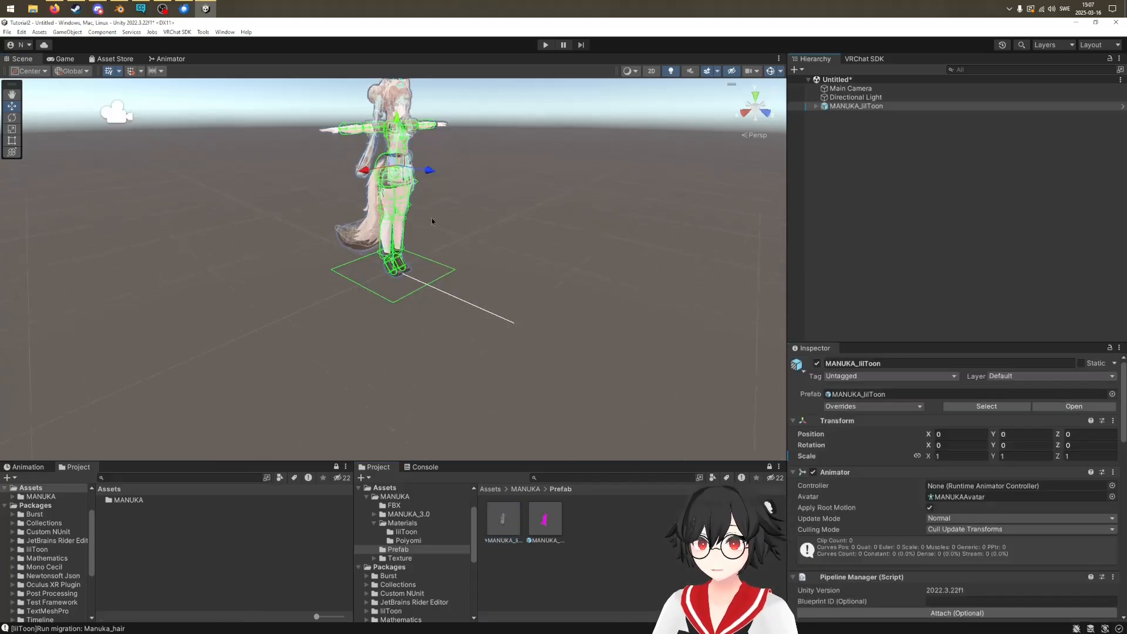
middle_click_drag(443, 158, 463, 302)
right_click_drag(463, 302, 490, 299)
middle_click_drag(490, 299, 344, 233)
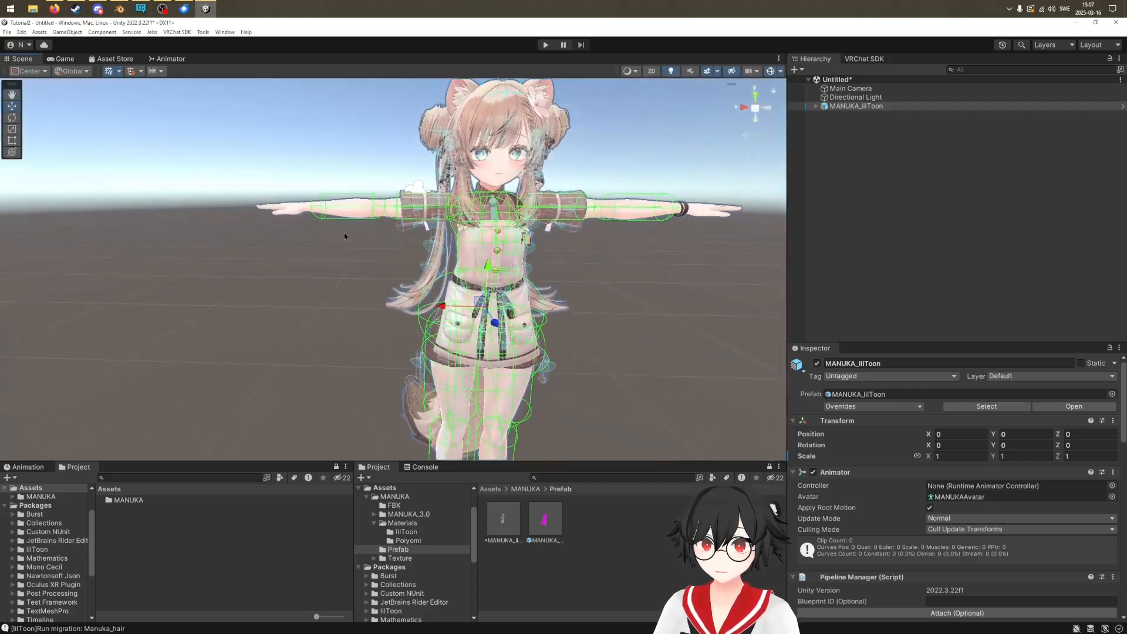
right_click_drag(344, 233, 442, 254)
middle_click_drag(443, 254, 486, 282)
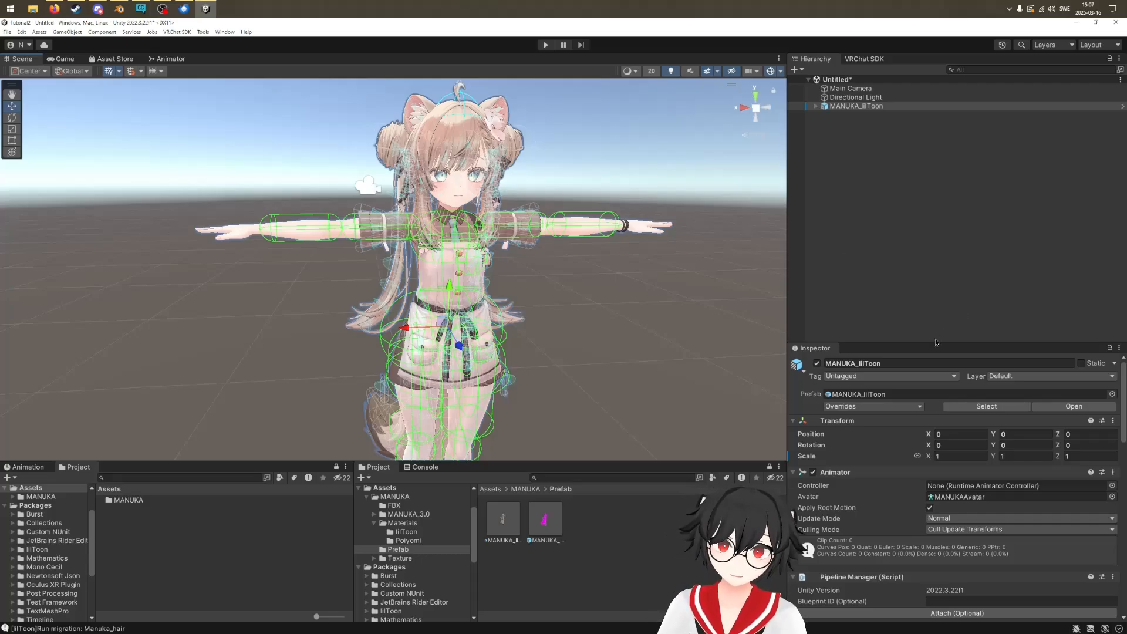
left_click_drag(934, 342, 920, 183)
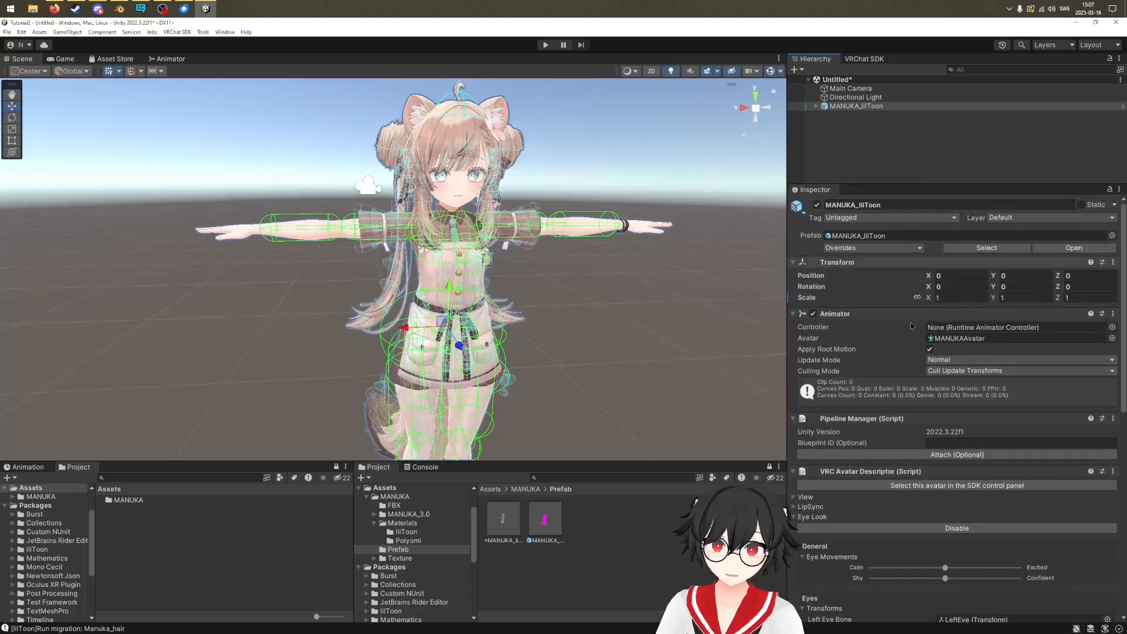
scroll(890, 454, "down", 4)
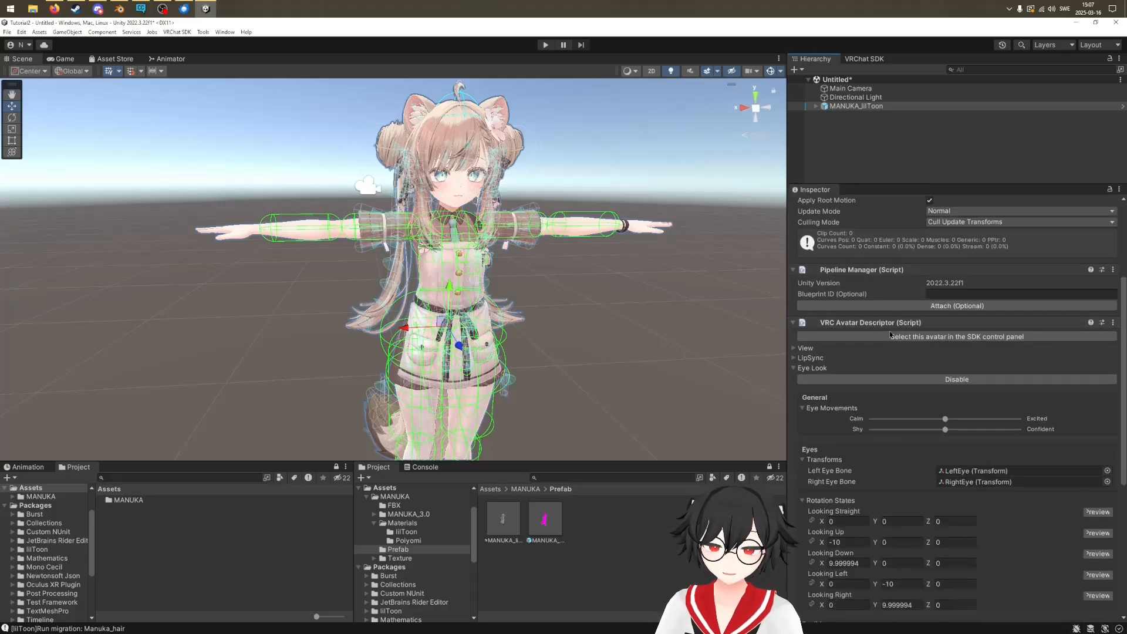
scroll(883, 334, "down", 8)
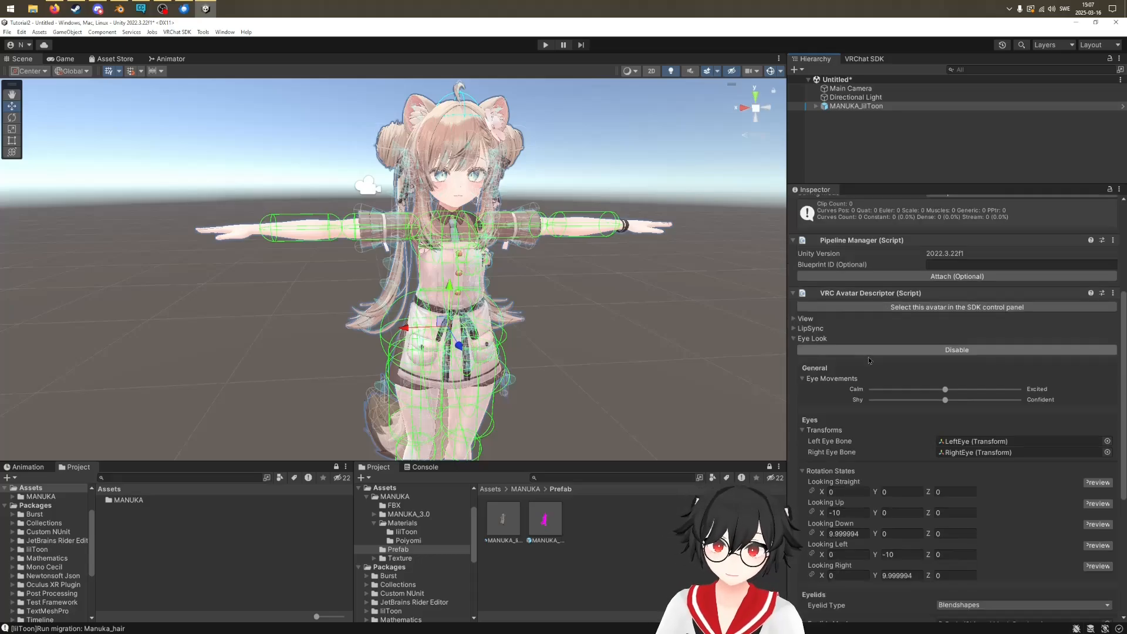
scroll(861, 479, "up", 10)
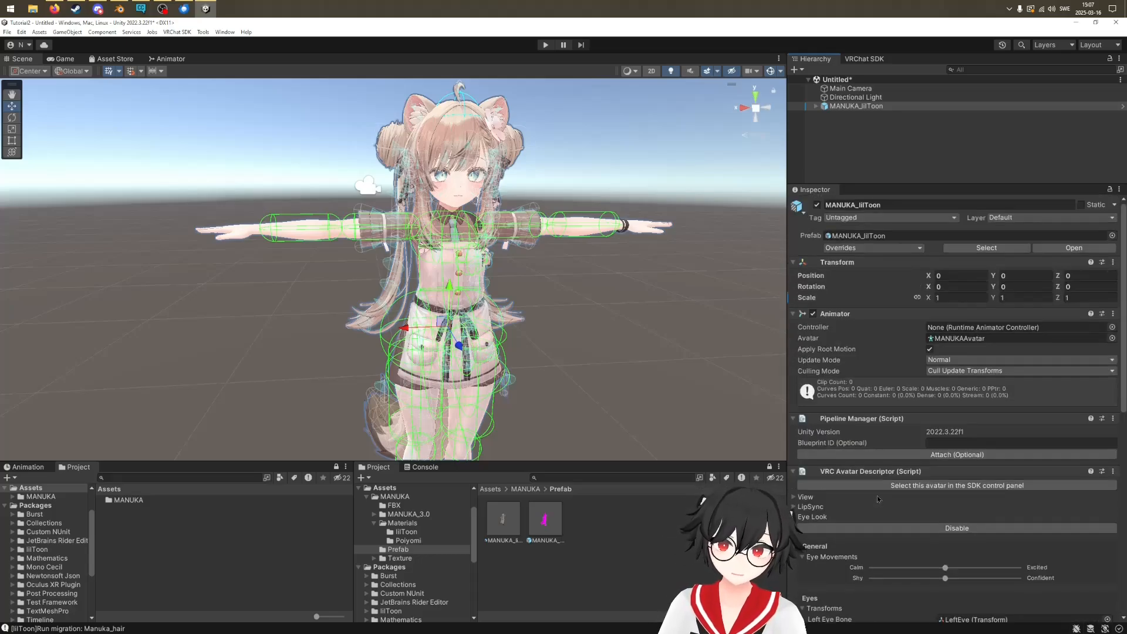
Check the Prepare Your Content section for the avatar in the VRChat SDK Builder, and return to the Hierarchy
left_click(865, 61)
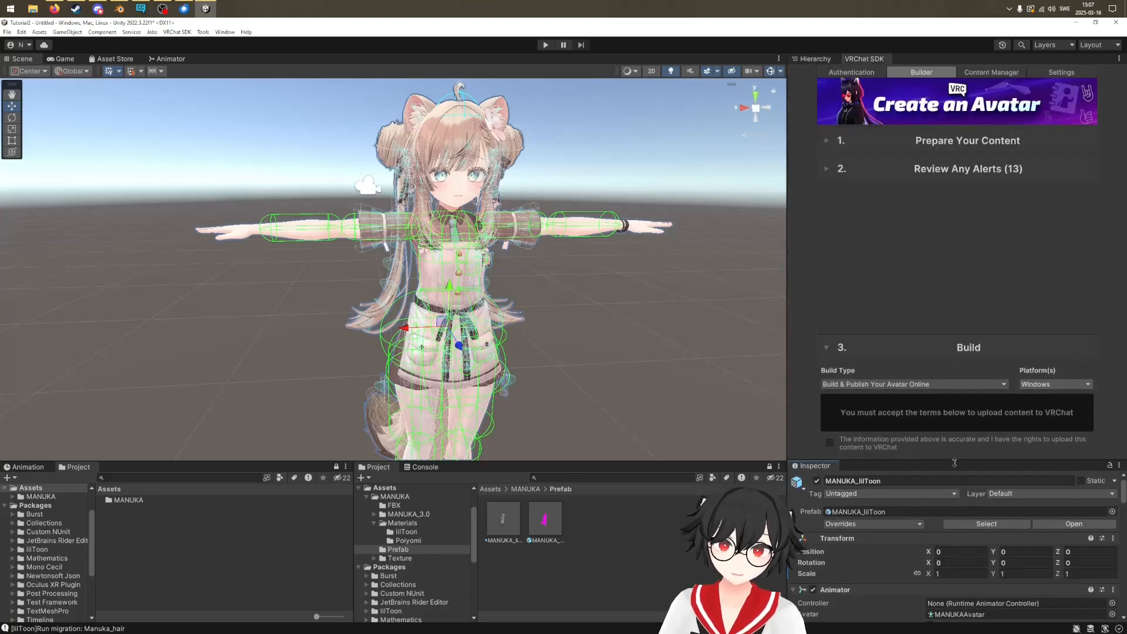
left_click(861, 146)
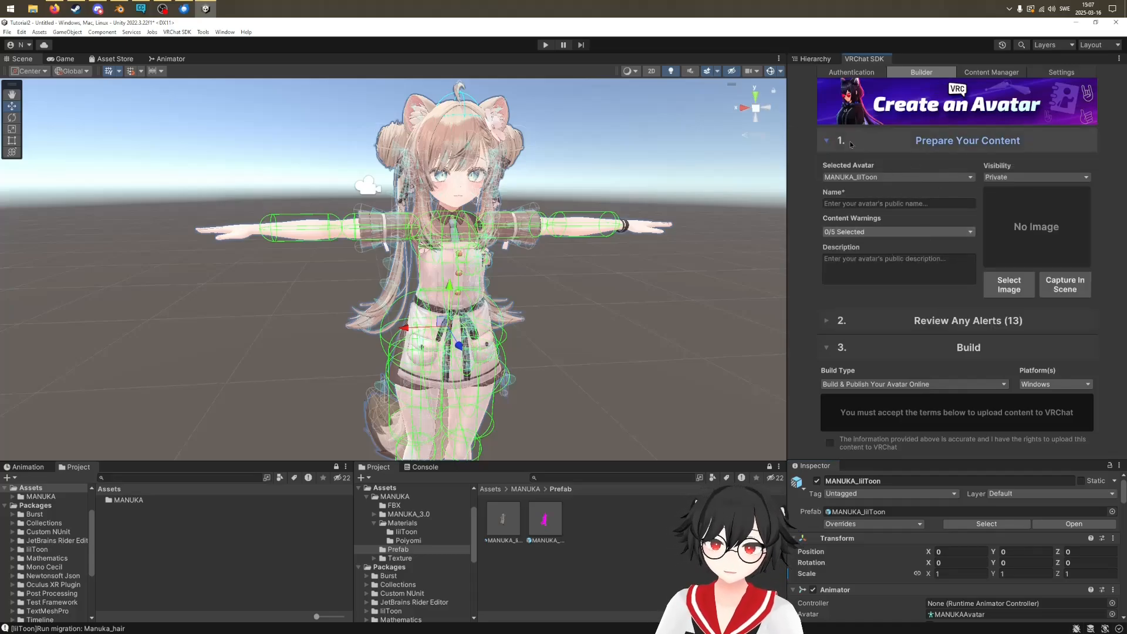
left_click(870, 147)
left_click(820, 60)
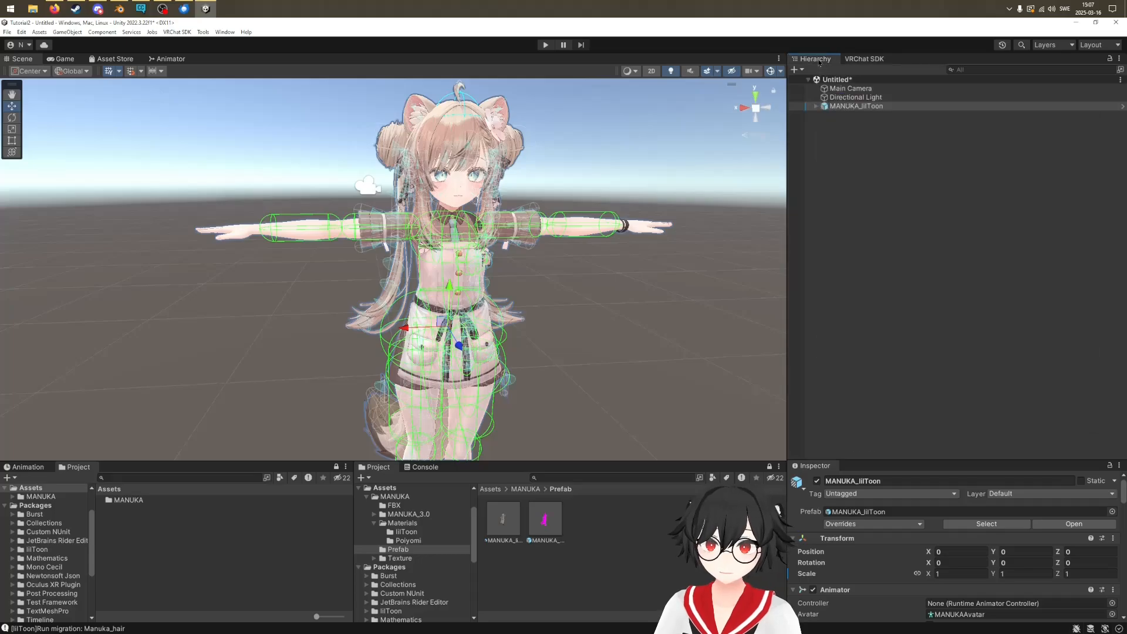
Enlarge the Inspector area and delete the MANUKA_lilToon avatar from the scene's Hierarchy
left_click_drag(948, 459, 953, 185)
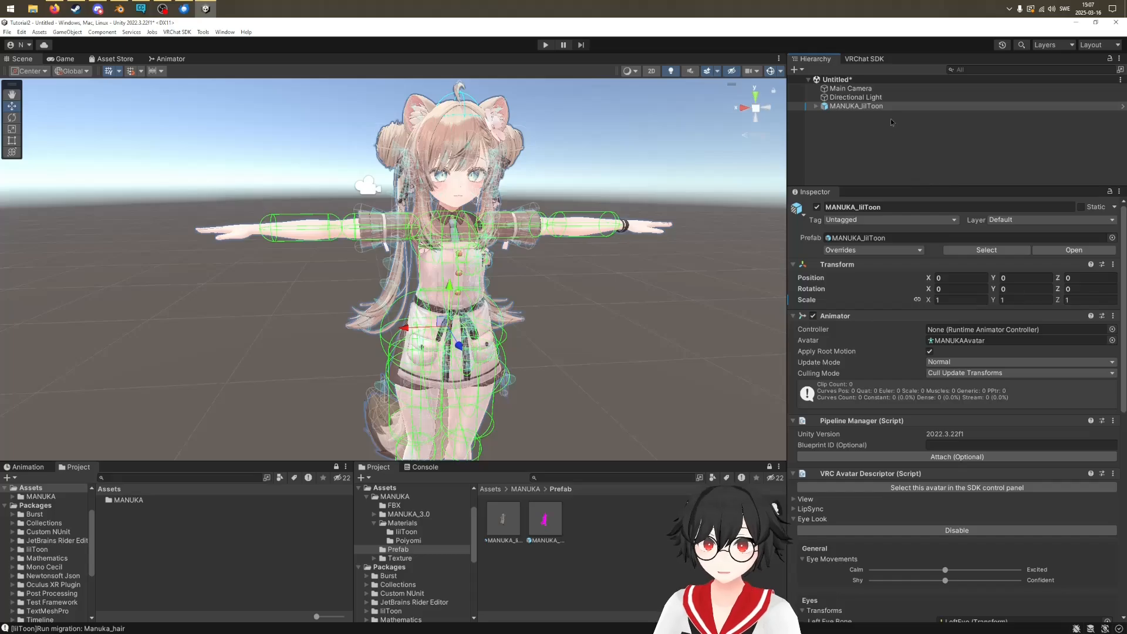
left_click(847, 106)
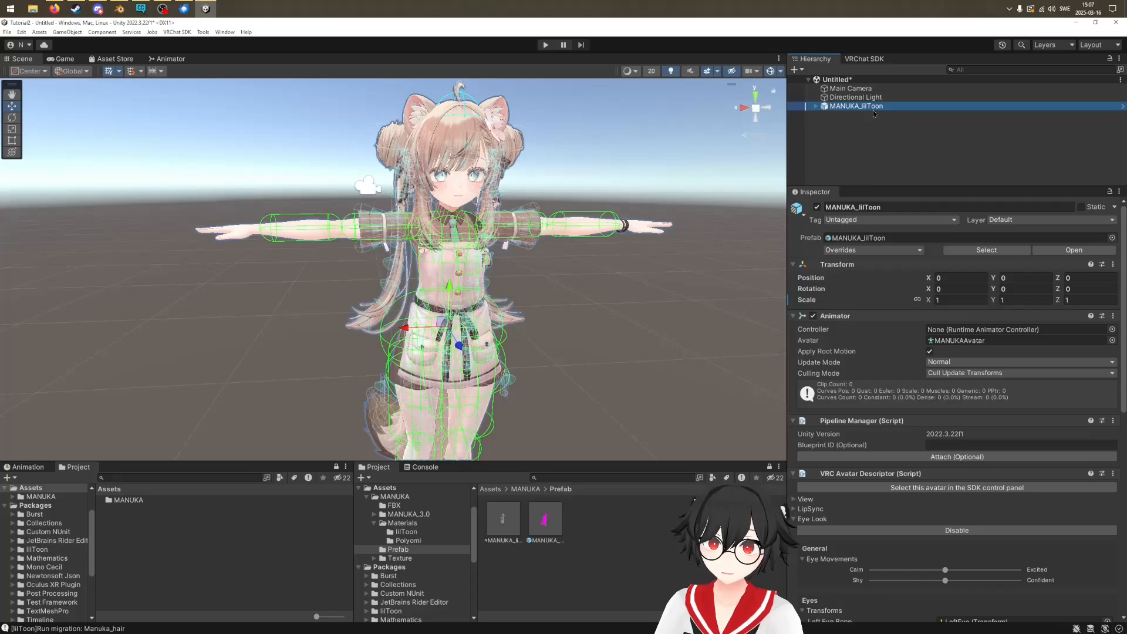
left_click(855, 97)
left_click(858, 107)
key("Delete")
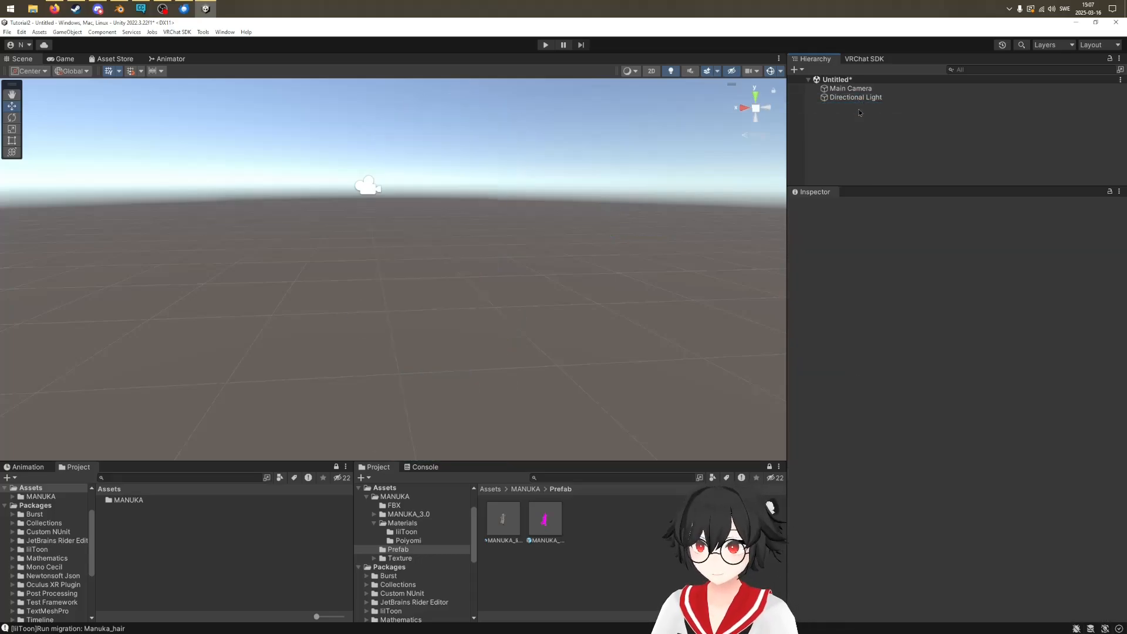
Open the rig import settings of the MANUKA model in the FBX folder and choose Humanoid as its Animation Type
left_click(526, 488)
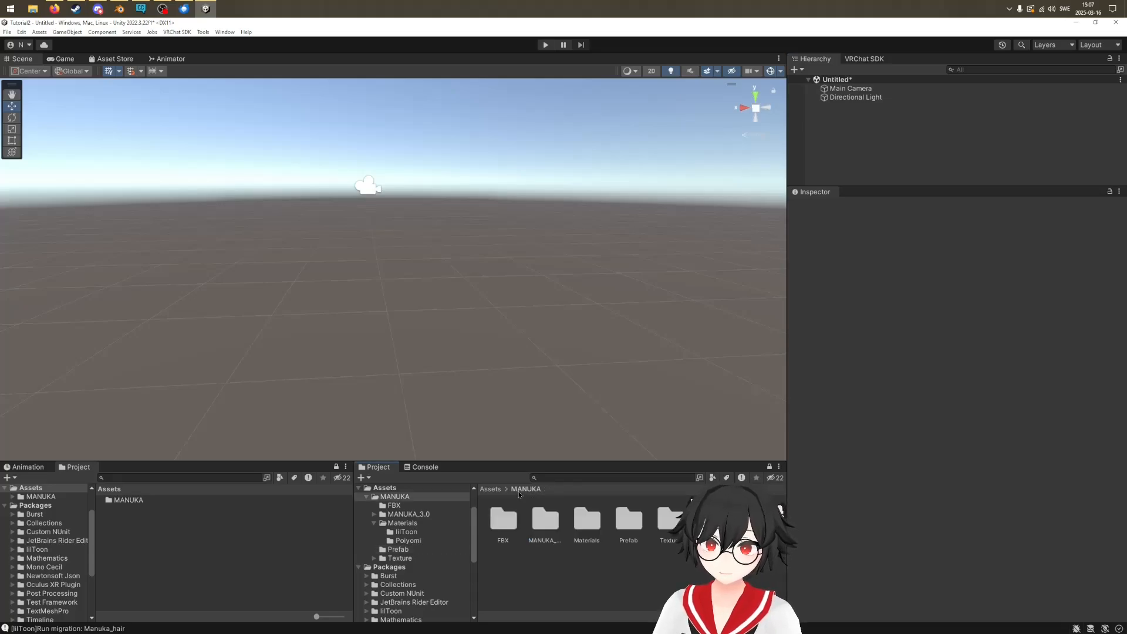
double_click(505, 521)
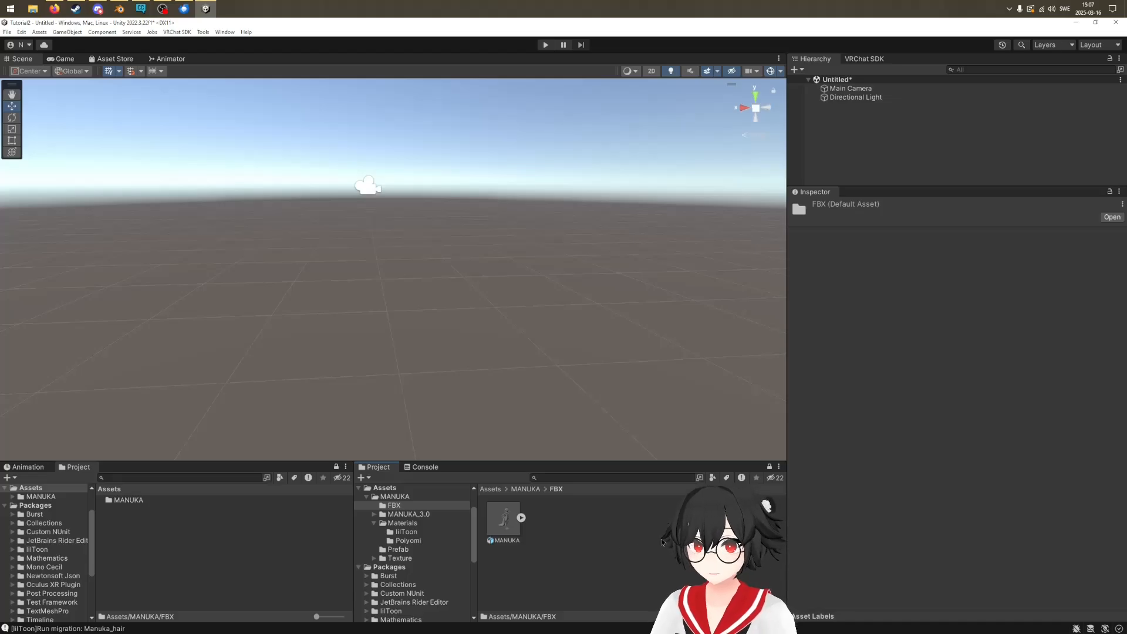
left_click(514, 539)
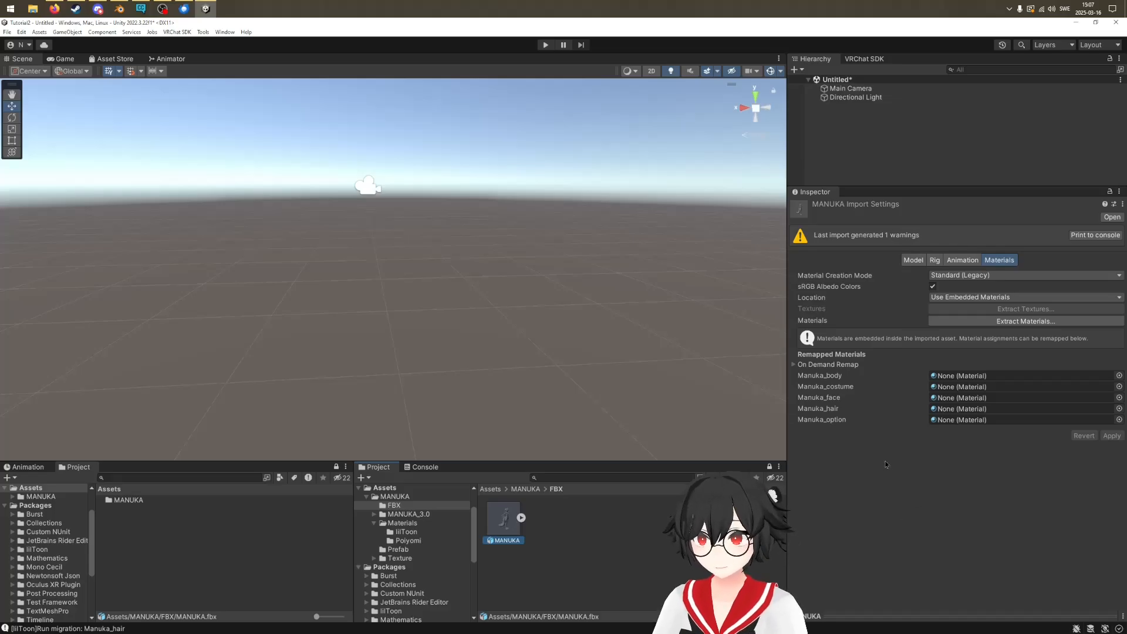
left_click(942, 261)
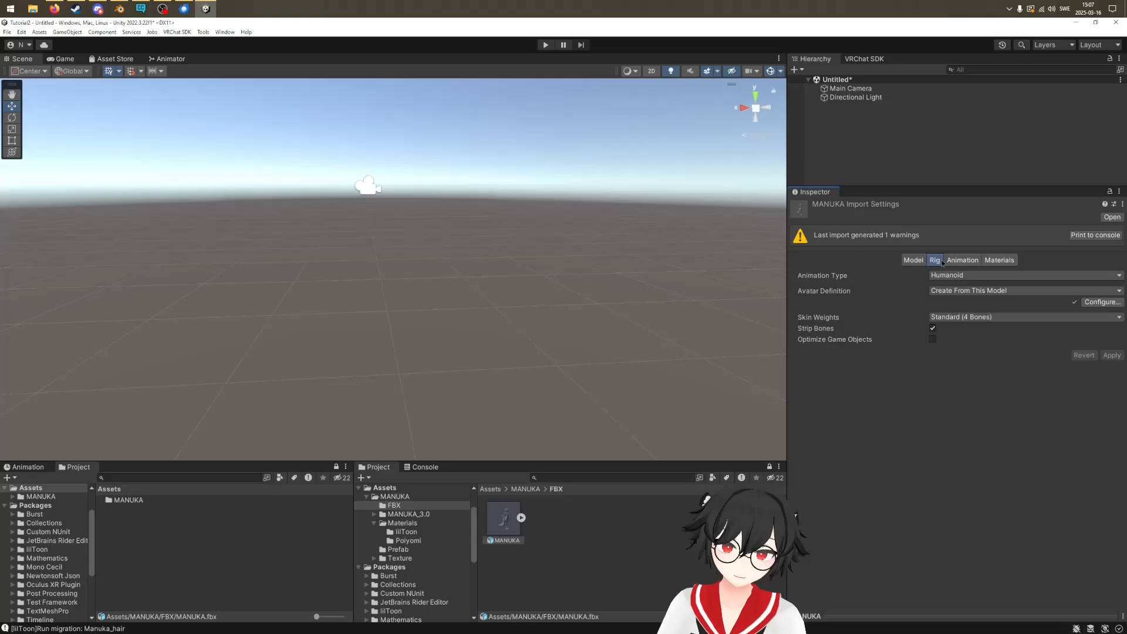
left_click(968, 276)
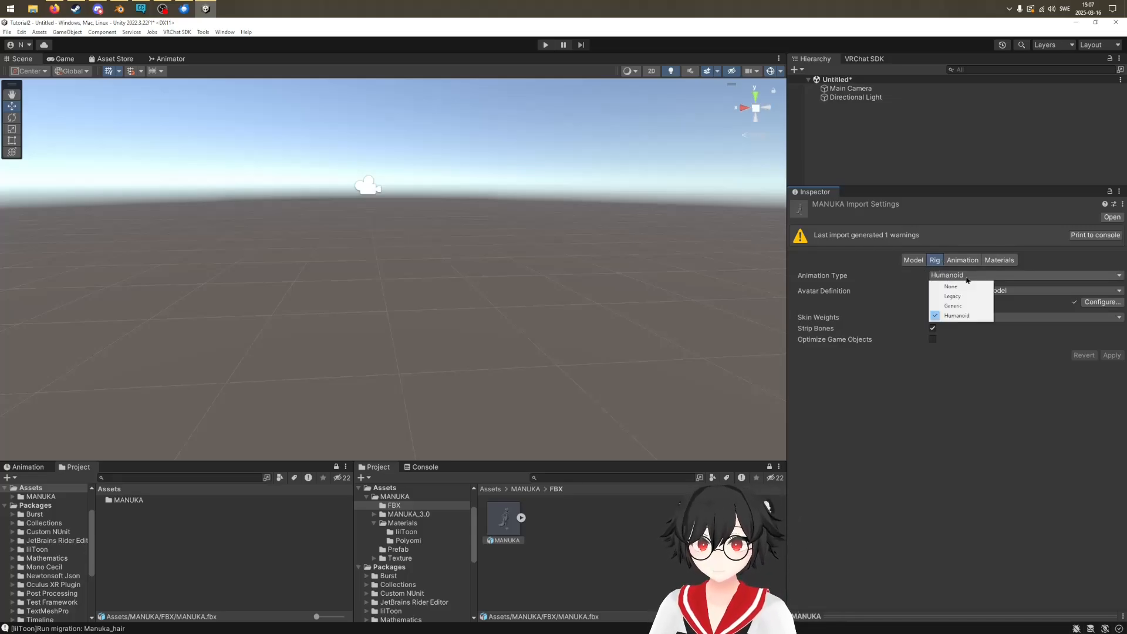
left_click(977, 316)
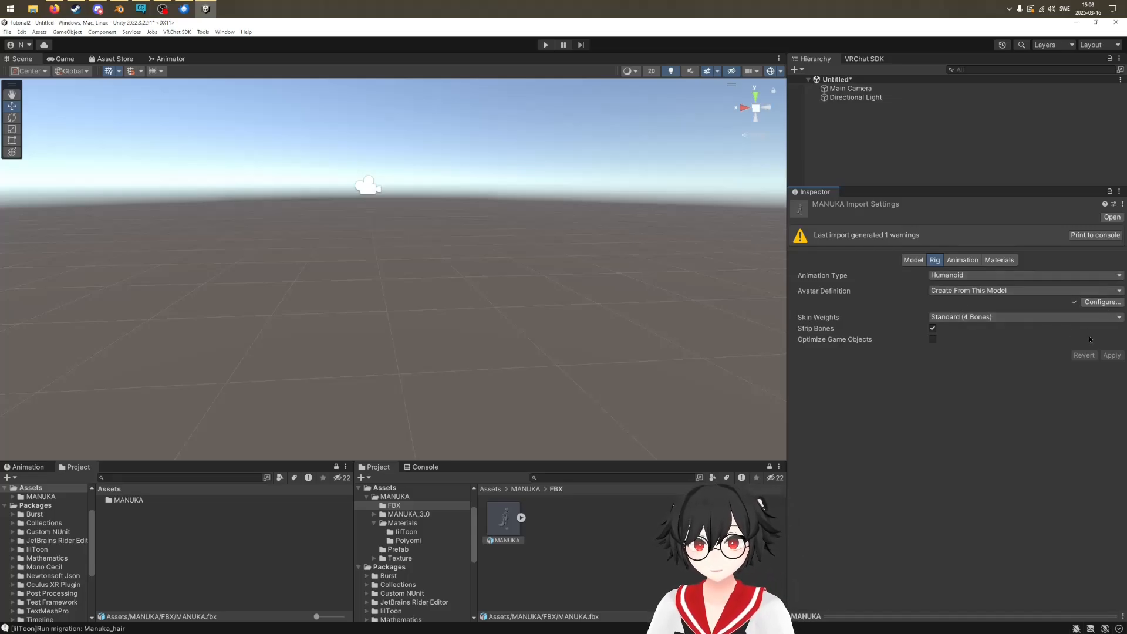
Review the MANUKA avatar's bone mapping for body, head and left hand in Avatar Configuration, and return to the import settings
left_click(1092, 302)
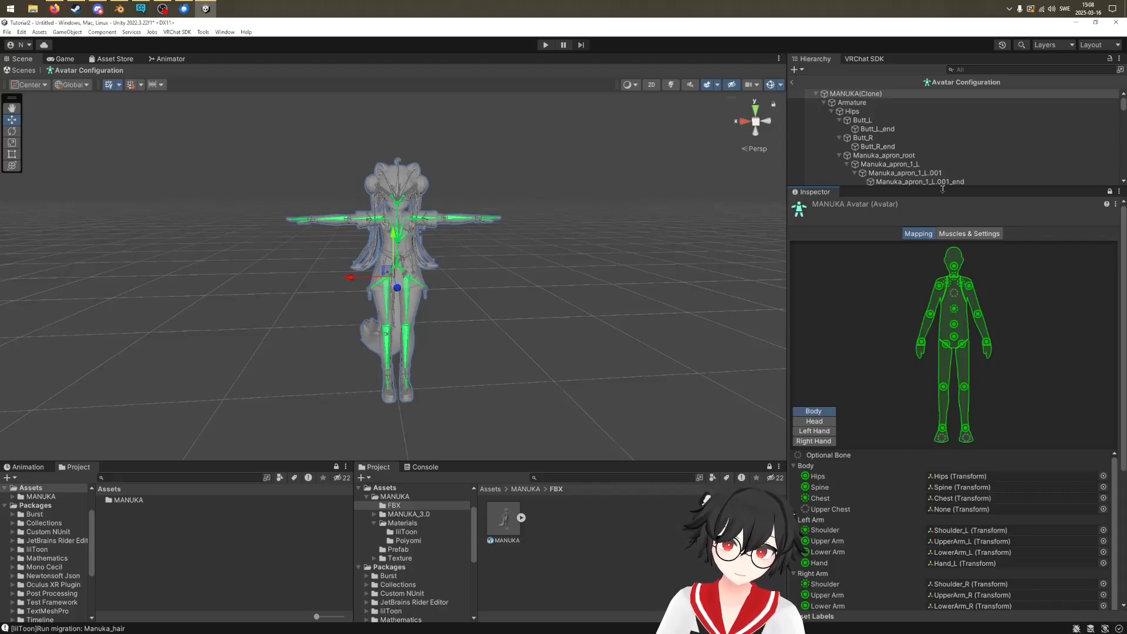
left_click_drag(942, 188, 941, 141)
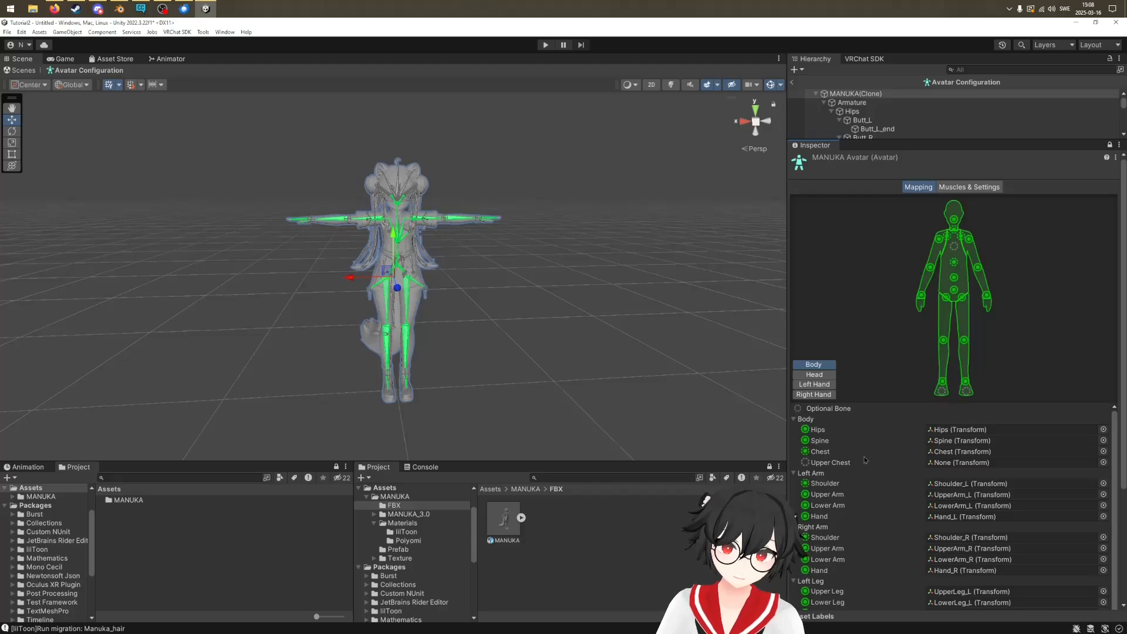
left_click_drag(1124, 427, 1125, 472)
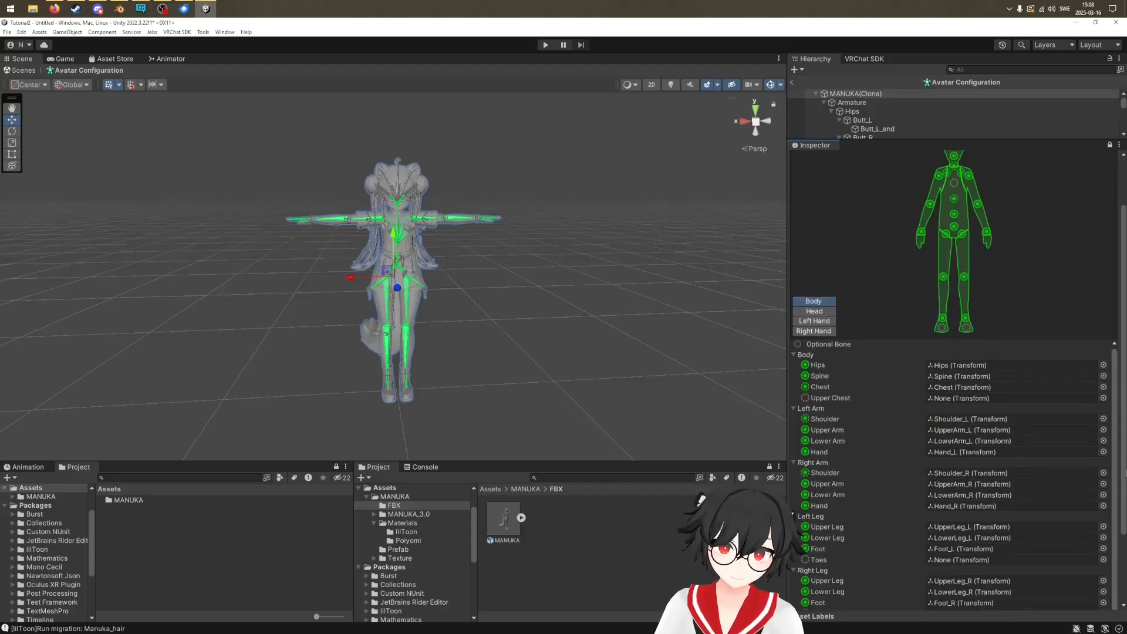
scroll(890, 315, "down", 3)
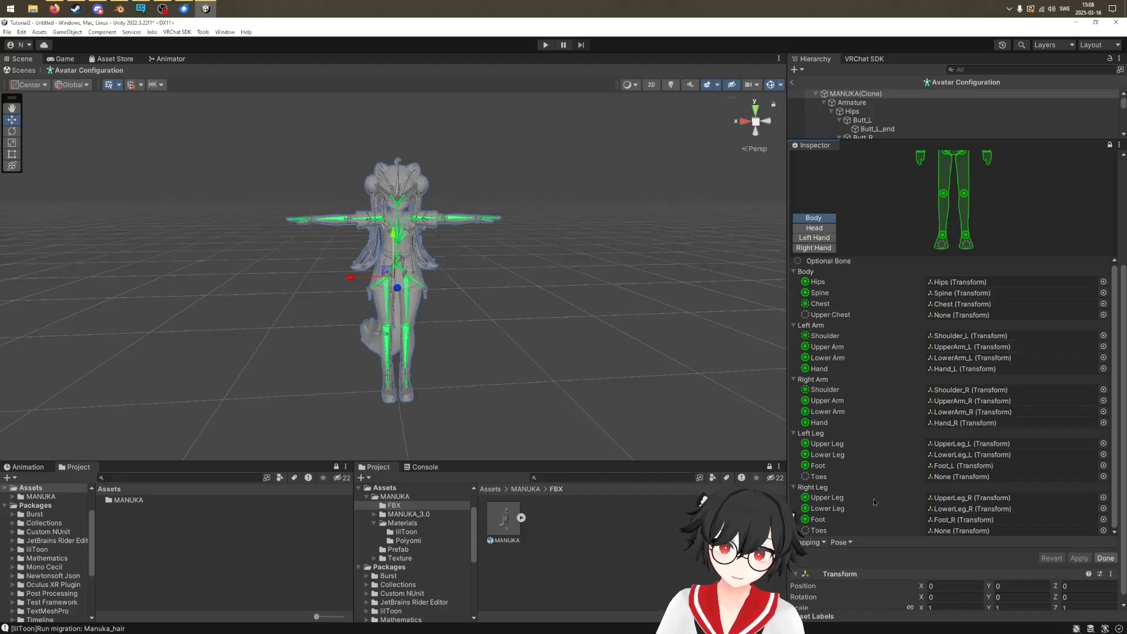
left_click(824, 232)
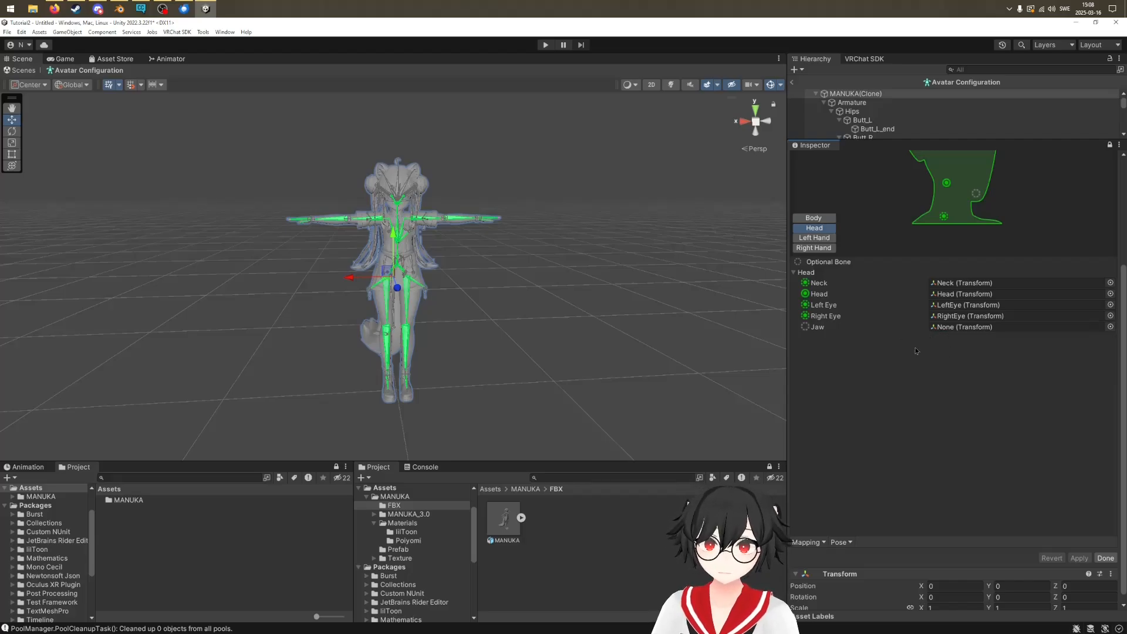
left_click(834, 238)
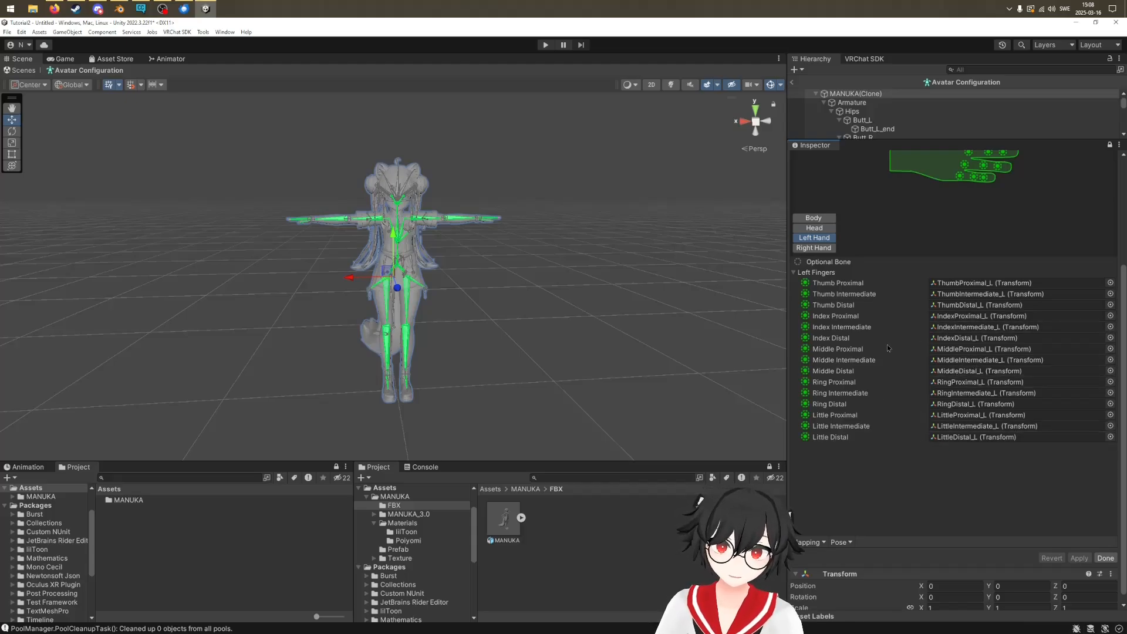
left_click(816, 218)
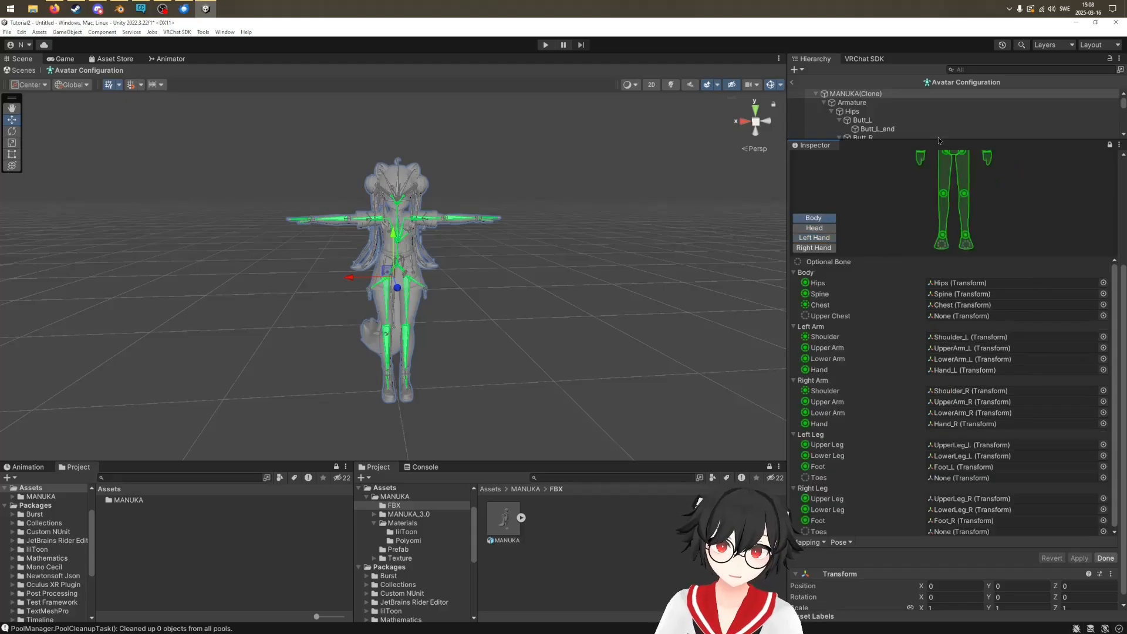
left_click(1105, 559)
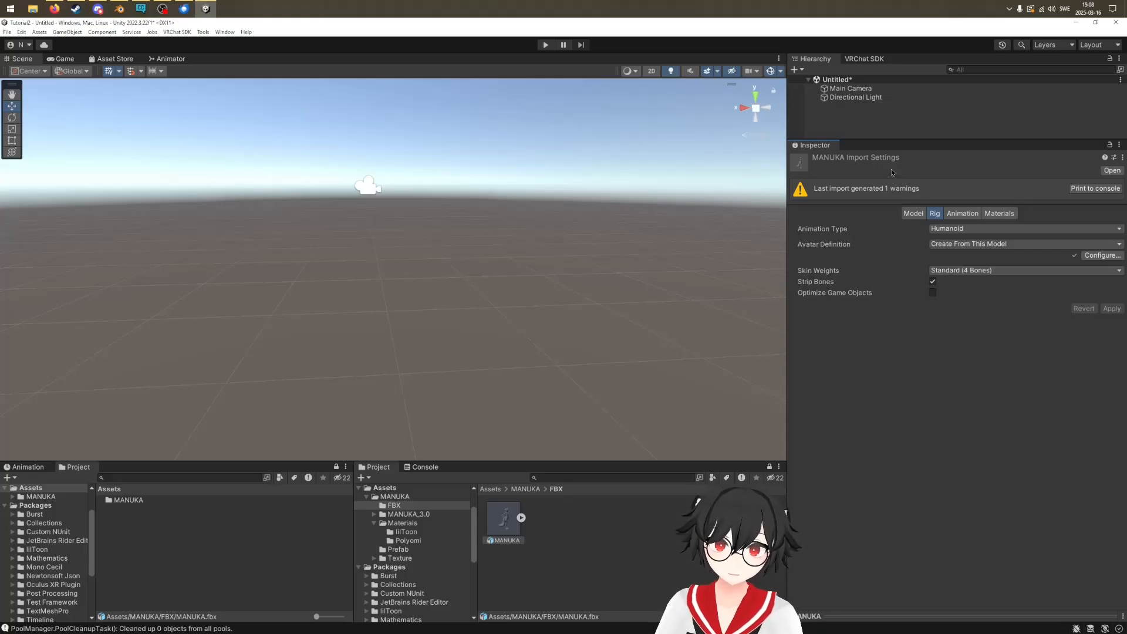
left_click_drag(892, 140, 897, 275)
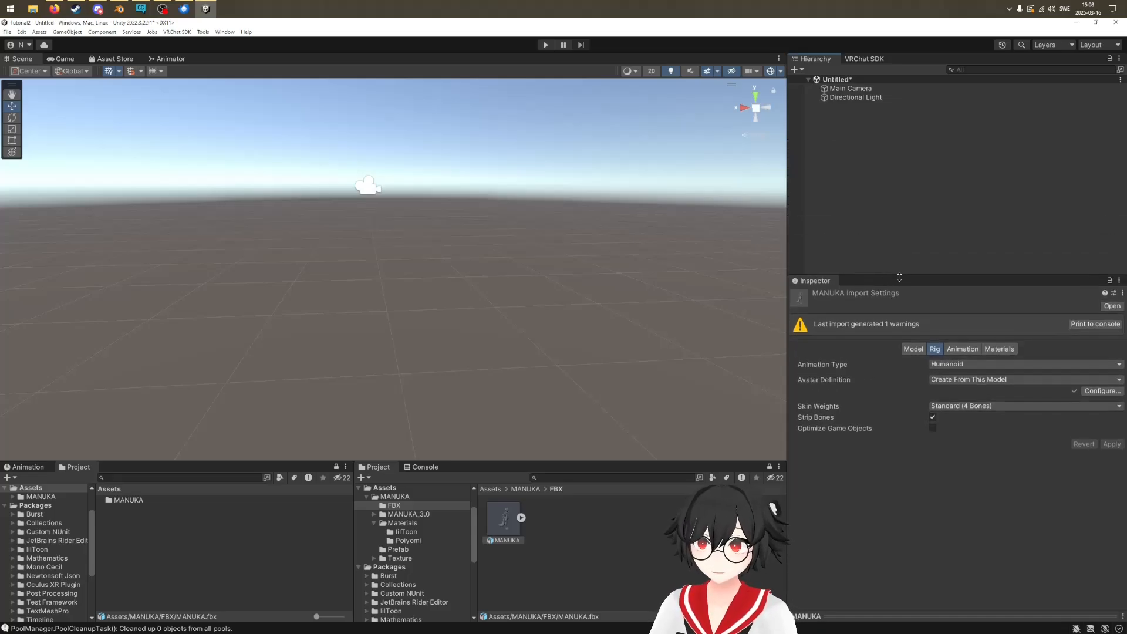
Set the MANUKA model's material Location to Use External Materials (Legacy) and Naming to From Model's Material, and apply the import settings
left_click(1012, 351)
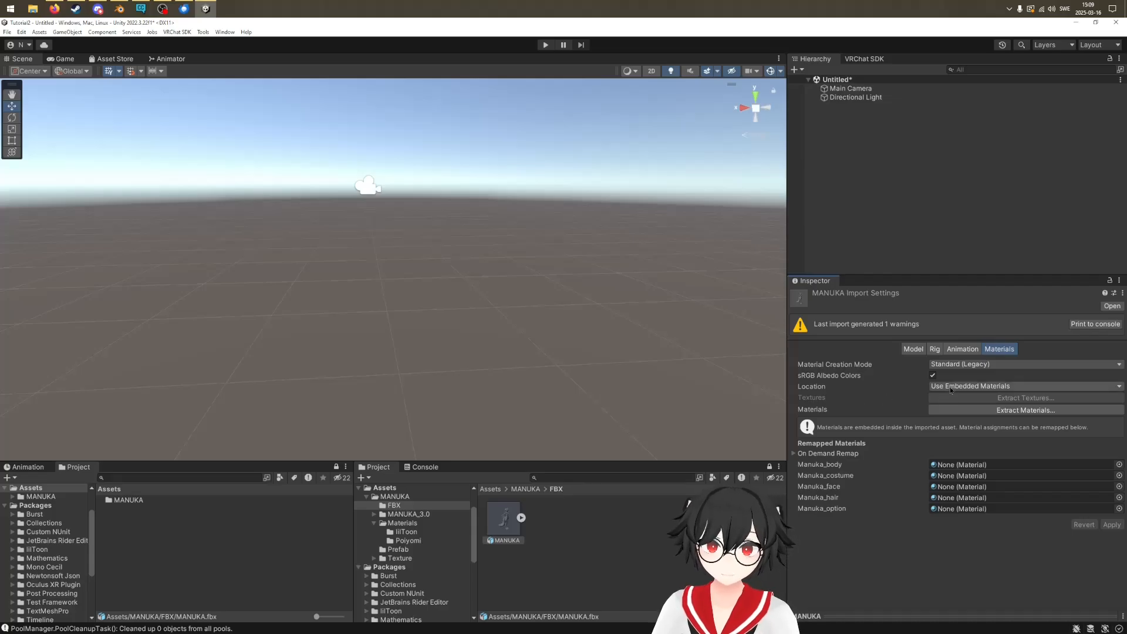
left_click(984, 388)
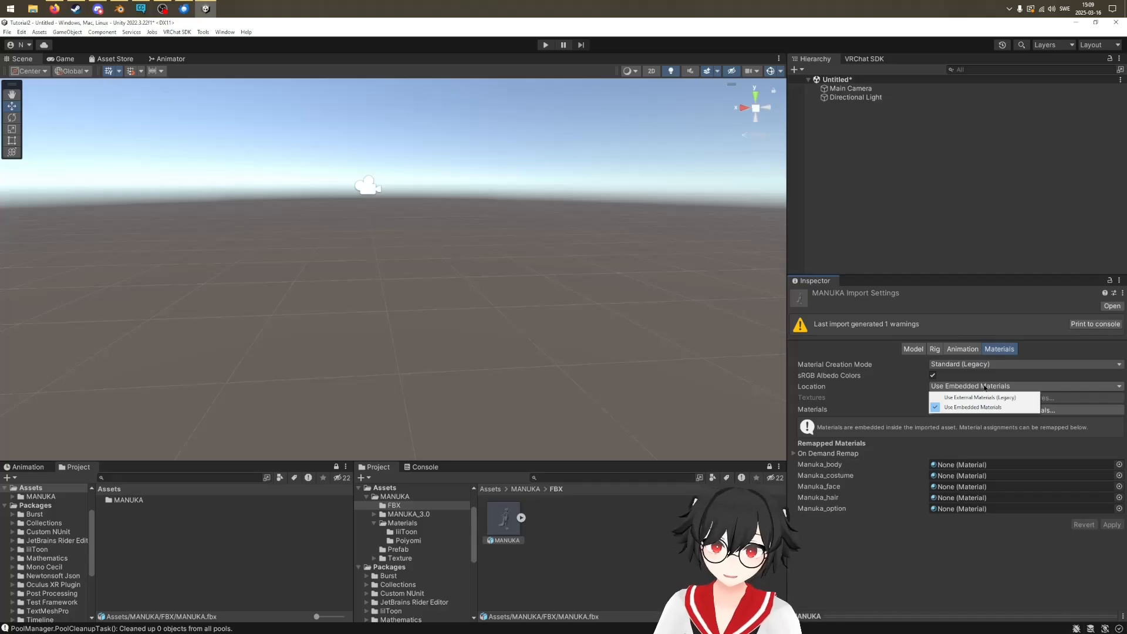
left_click(953, 403)
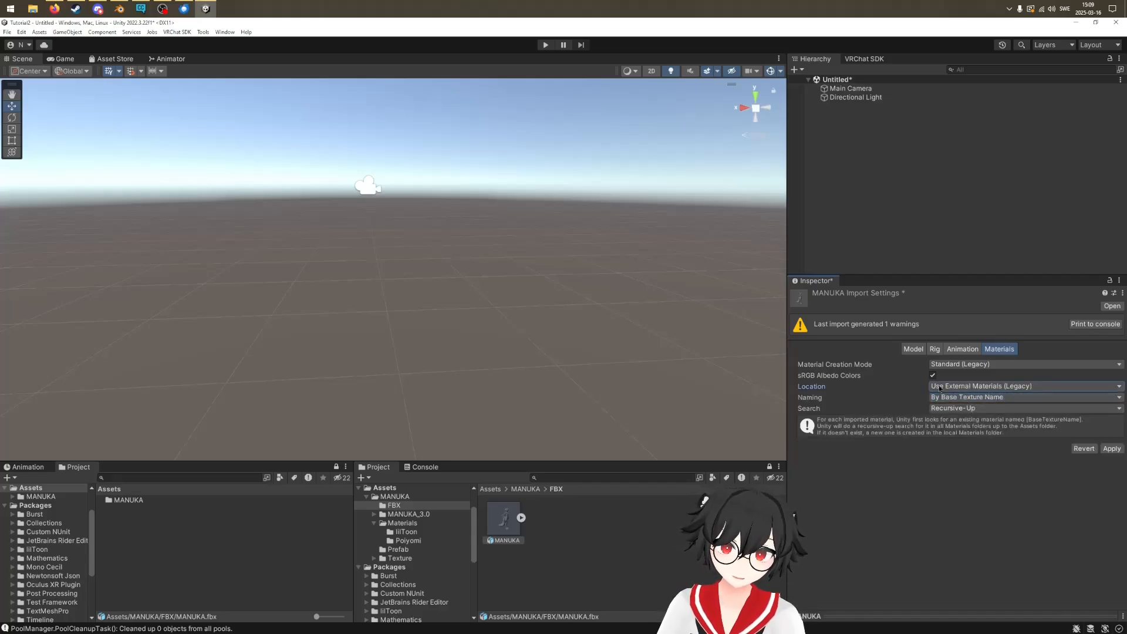
left_click(973, 400)
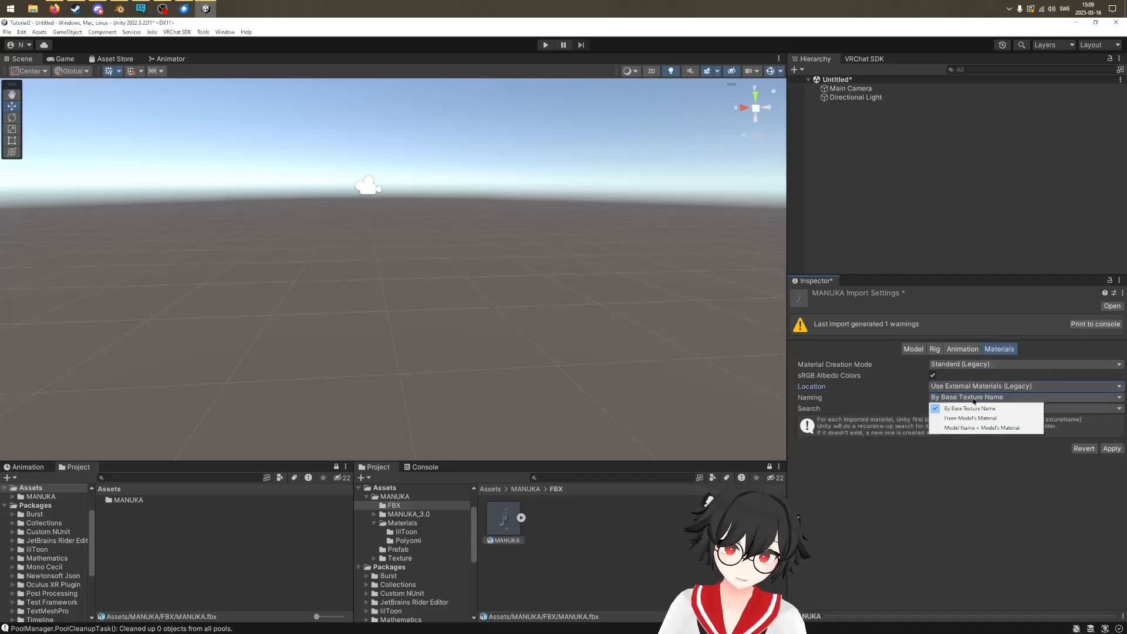
left_click(946, 419)
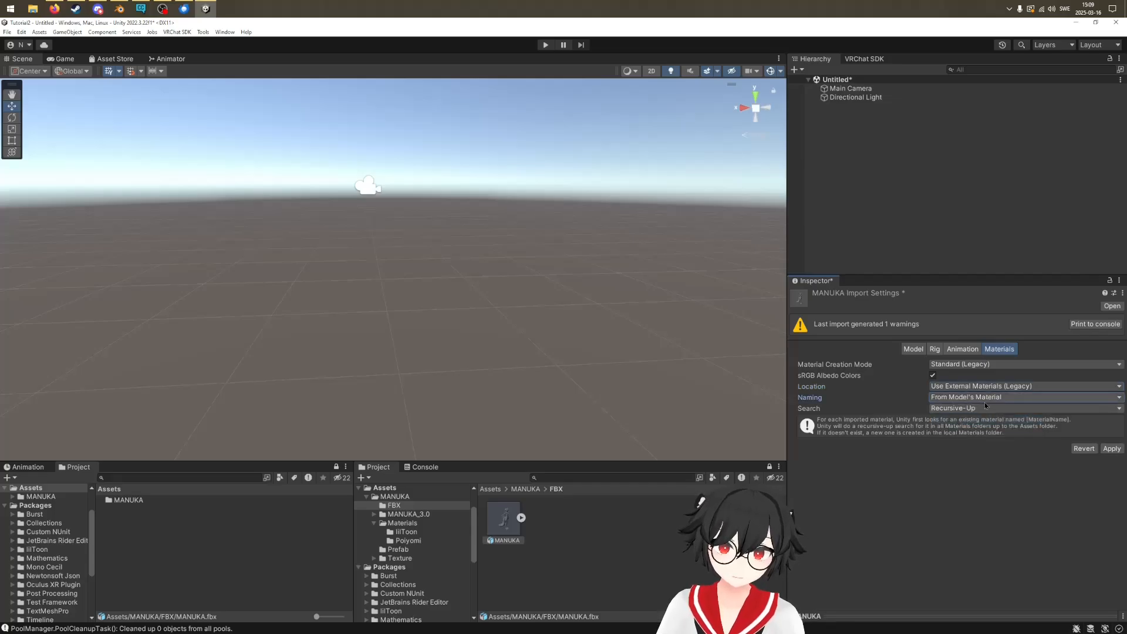
left_click(1111, 449)
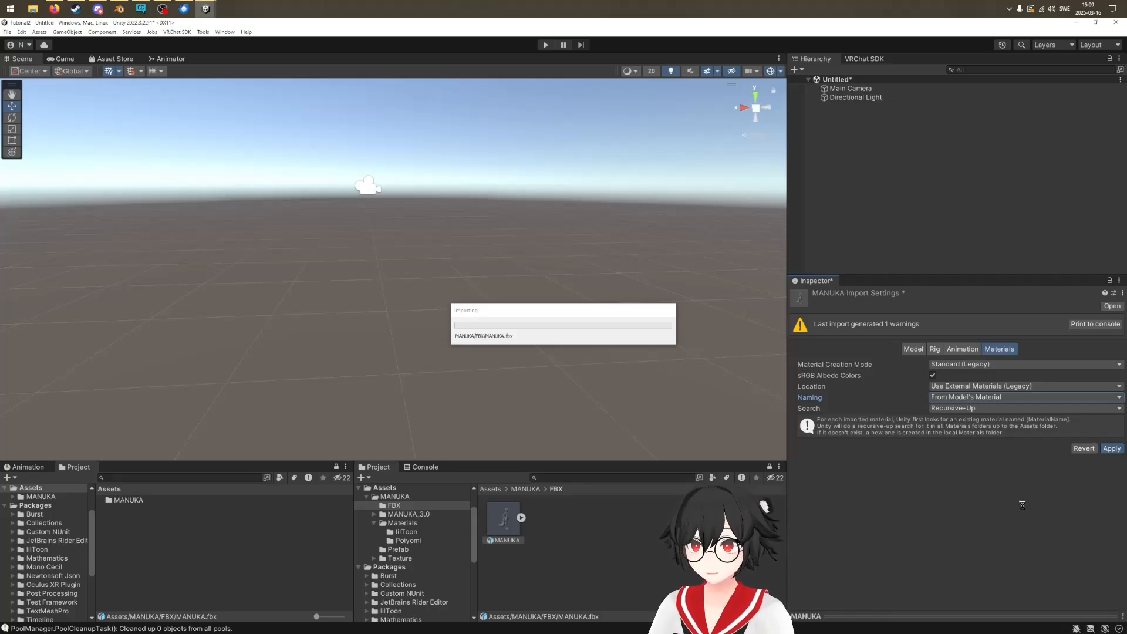
Open the new Materials folder inside FBX and look through the Manuka materials one by one
left_click(506, 521)
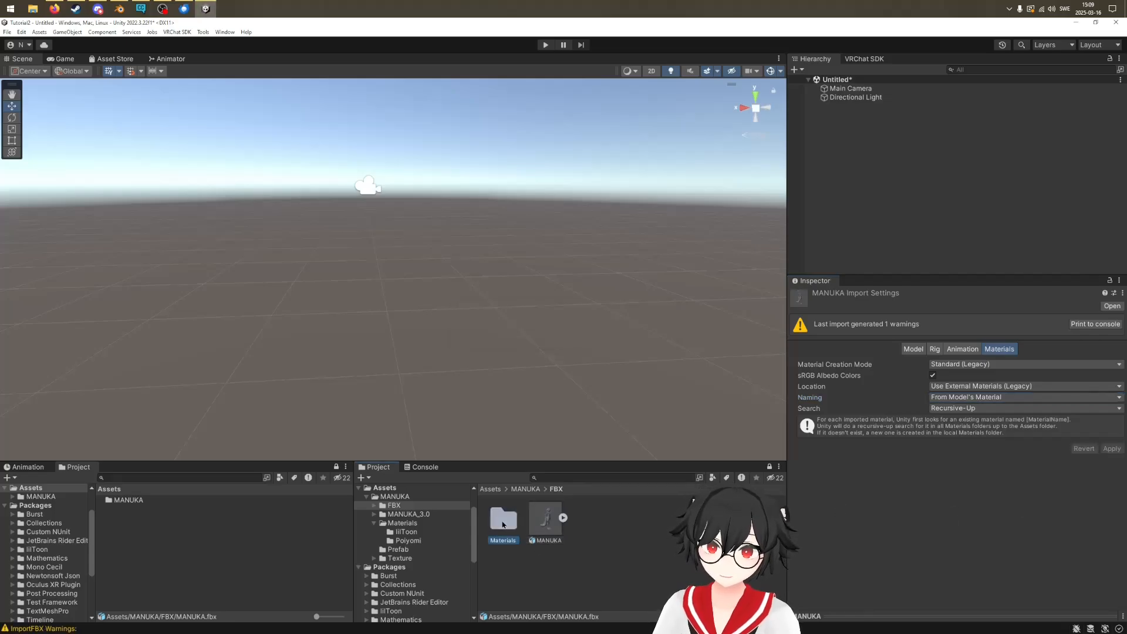
double_click(506, 521)
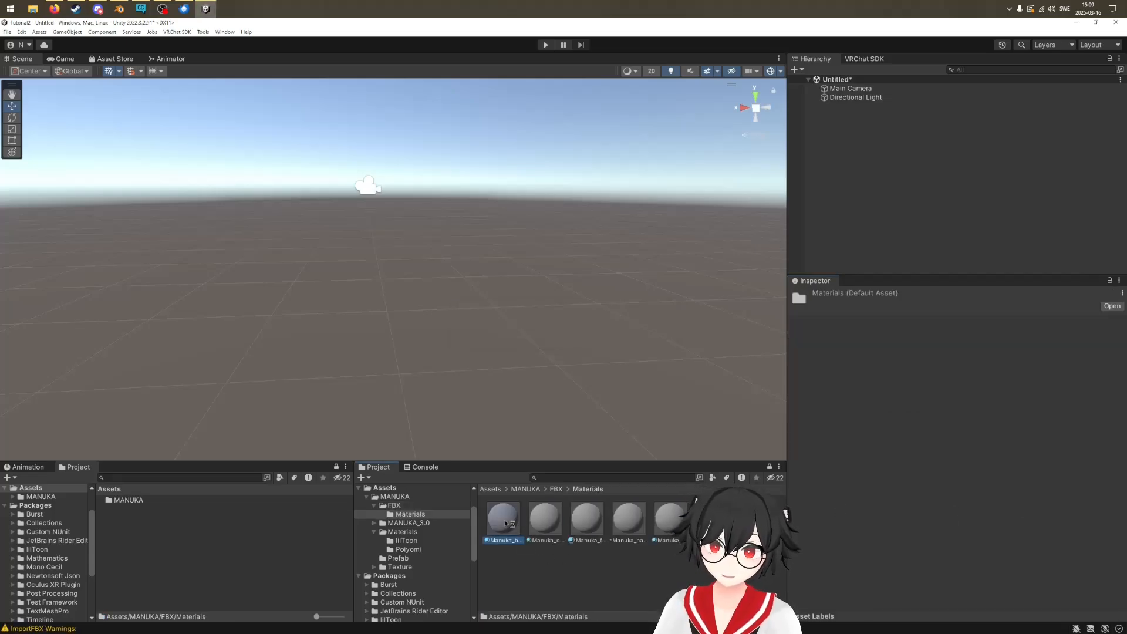
left_click(544, 519)
left_click(586, 520)
left_click(628, 519)
left_click(671, 521)
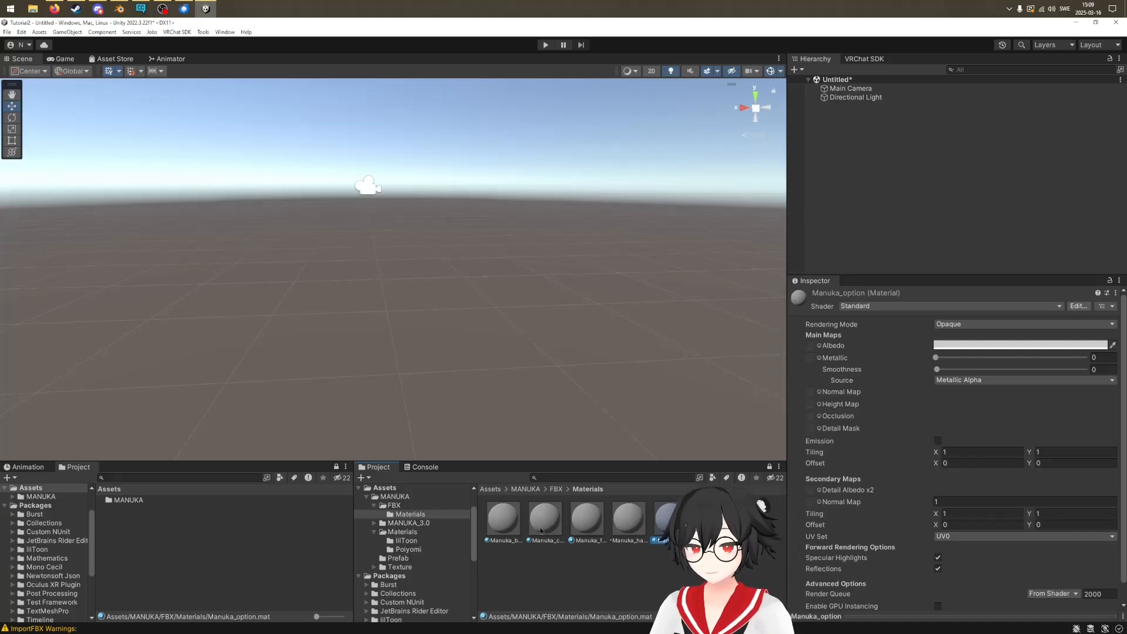
Switch all the materials in the FBX Materials folder to the lilToon shader, and expand Main Color / Alpha for Manuka_body
left_click(507, 524)
key("ctrl+a")
left_click(939, 305)
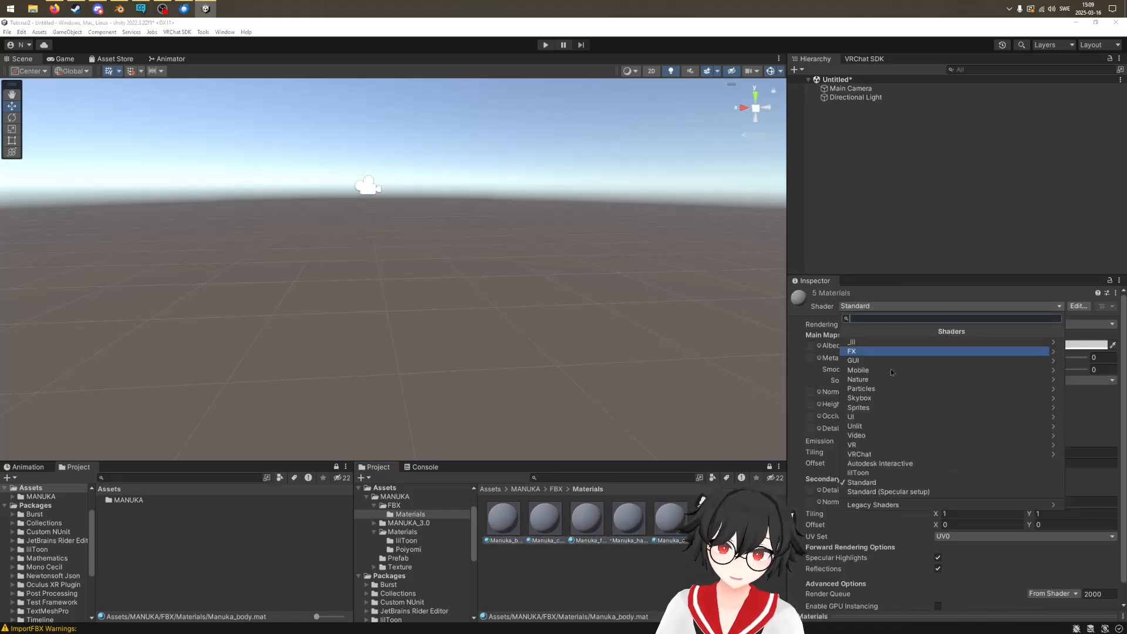
left_click(883, 473)
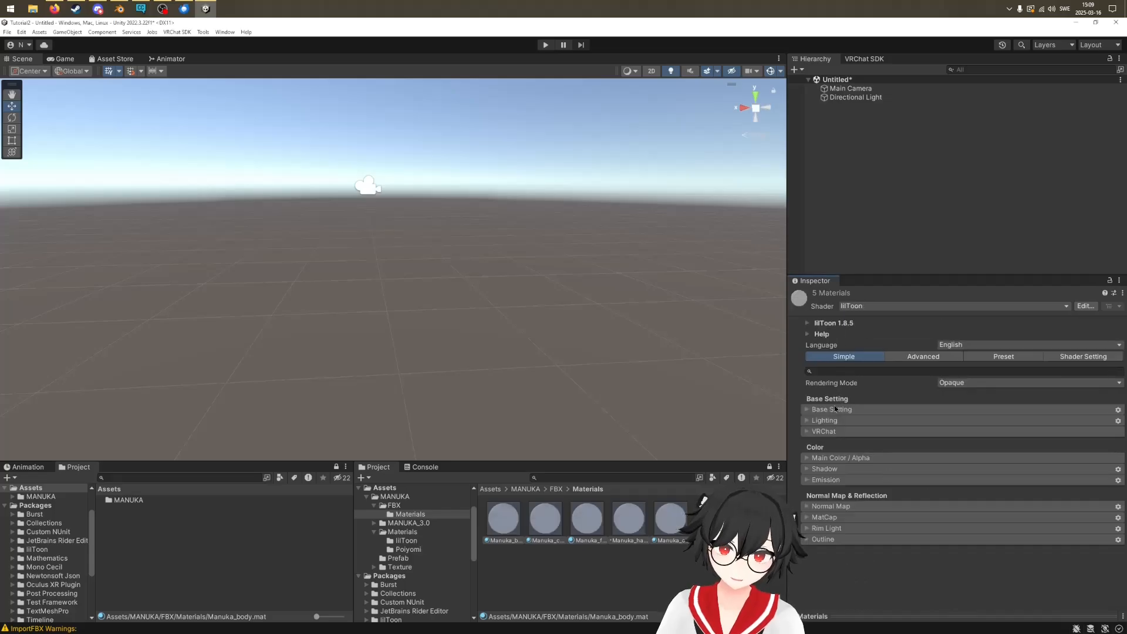
left_click(511, 520)
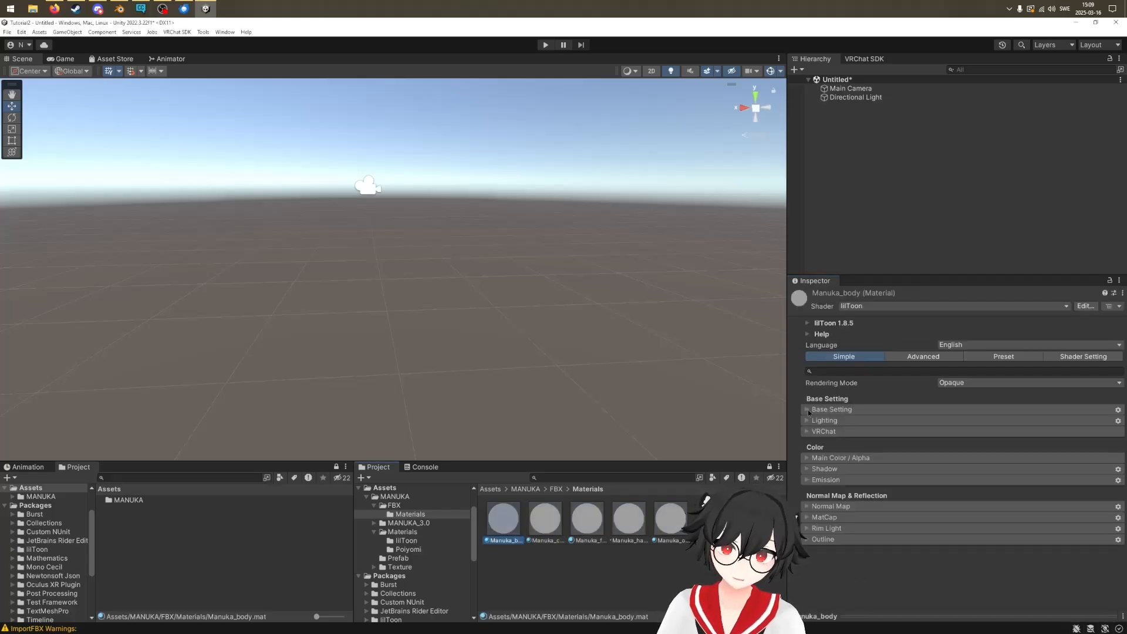
left_click(822, 458)
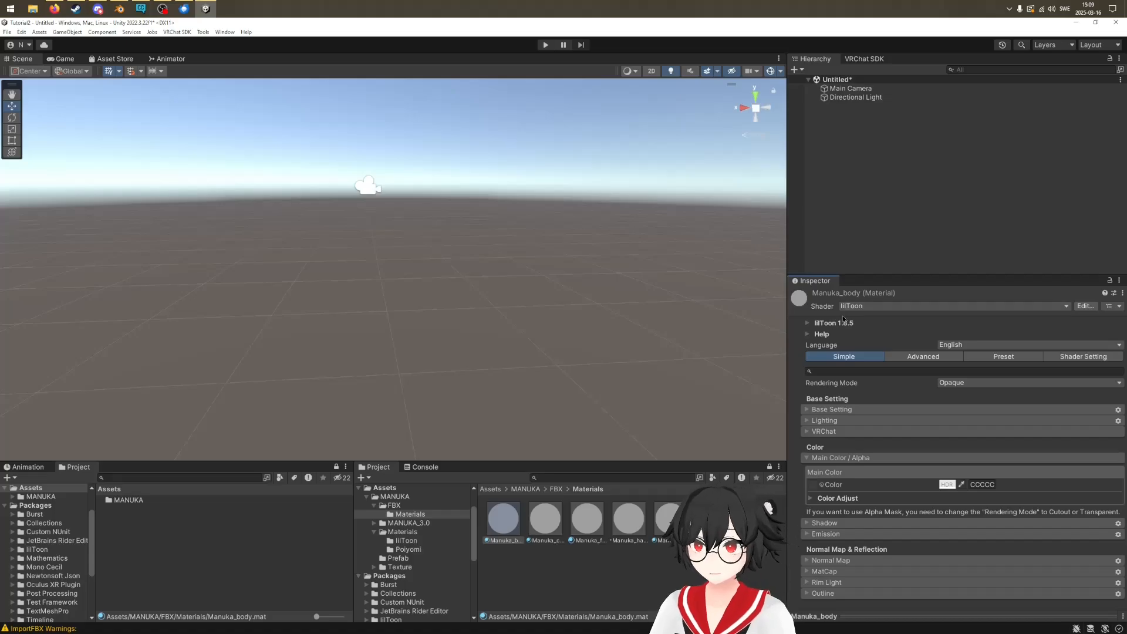
Examine the ready-made materials in the MANUKA Materials lilToon folder, selecting all of them and clearing the selection
left_click(525, 489)
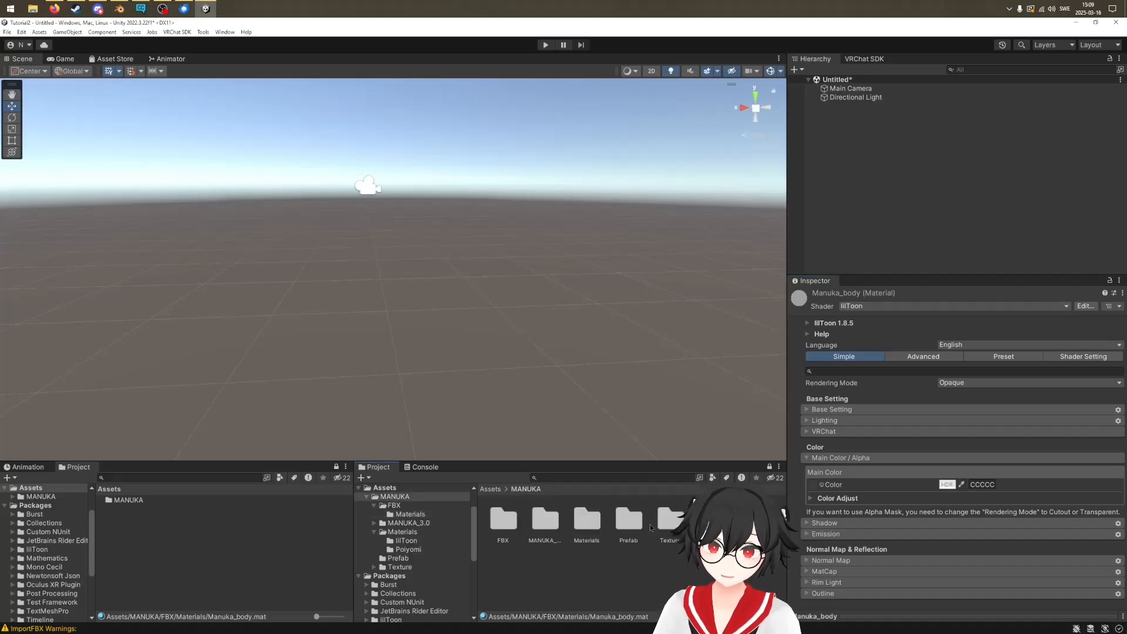
double_click(586, 519)
double_click(502, 518)
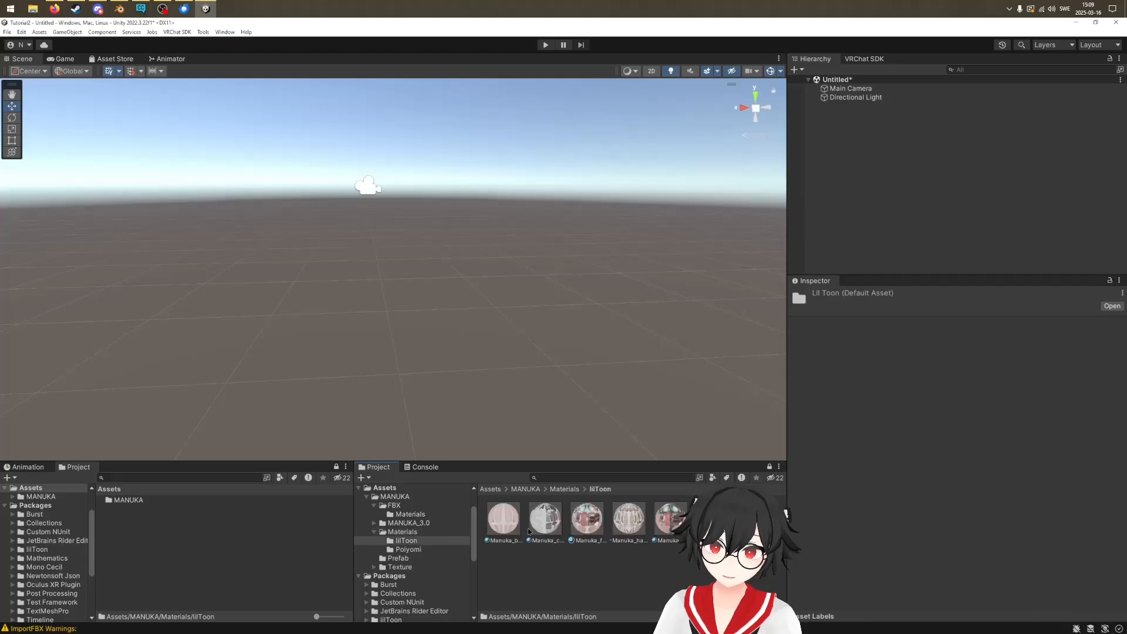
left_click(503, 518)
left_click(669, 518, "shift")
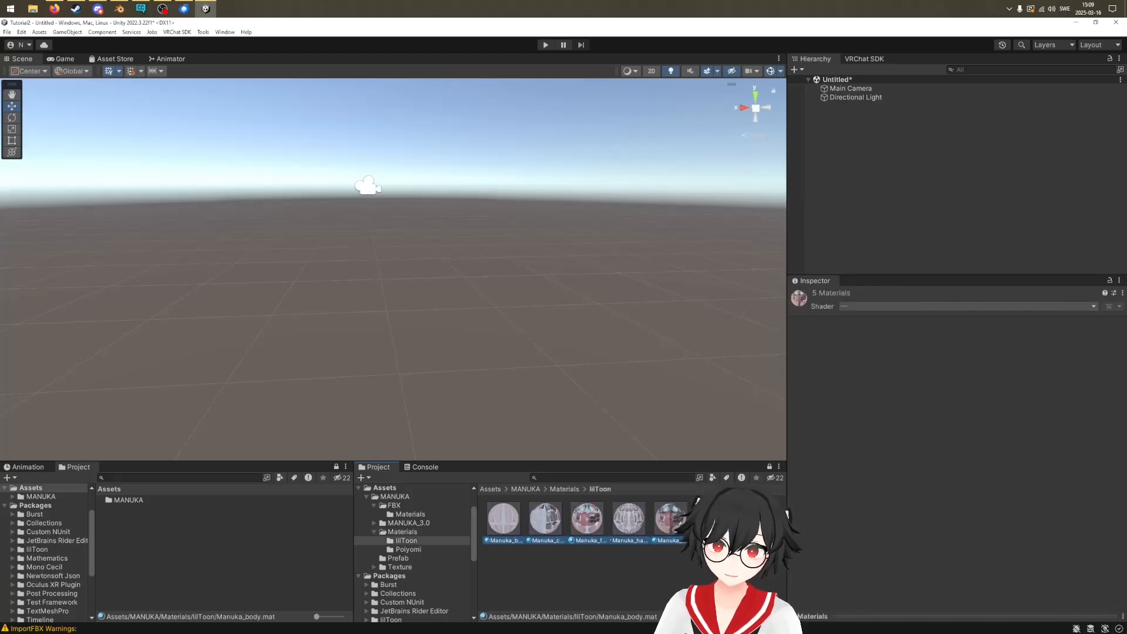
left_click(524, 557)
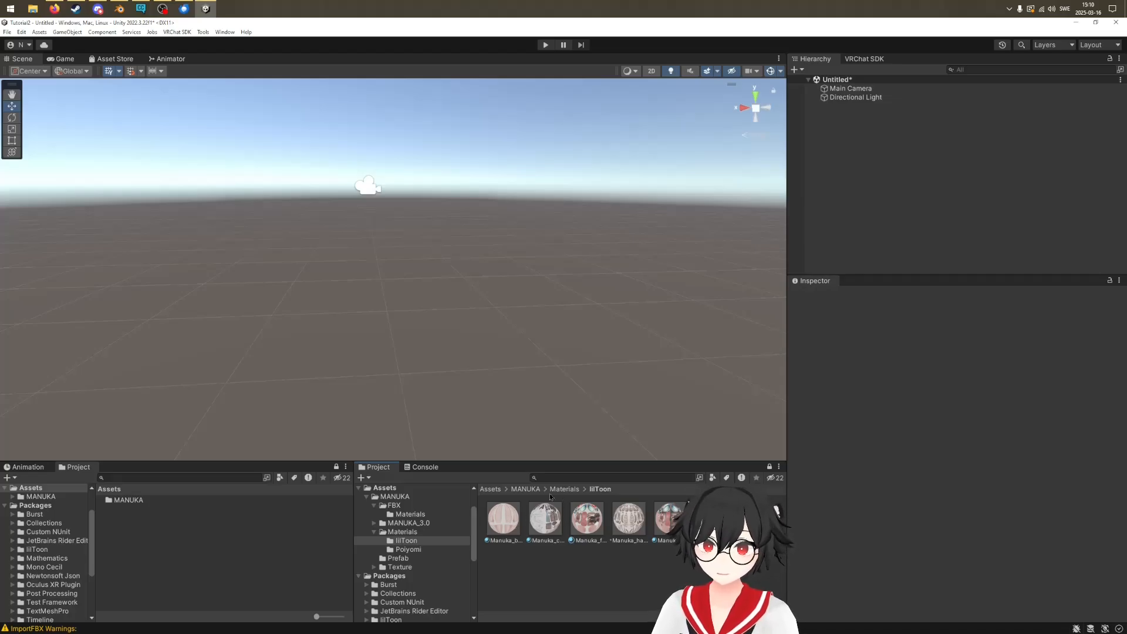
Try placing the MANUKA model from the FBX folder in the scene, and delete it after checking its child objects
left_click(527, 490)
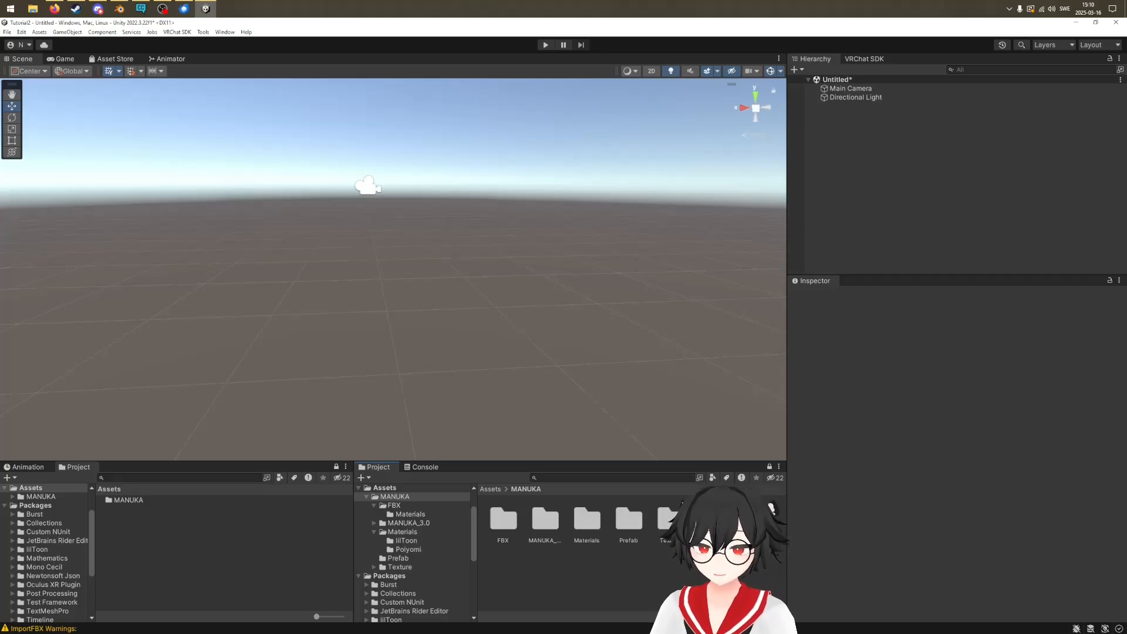
double_click(508, 523)
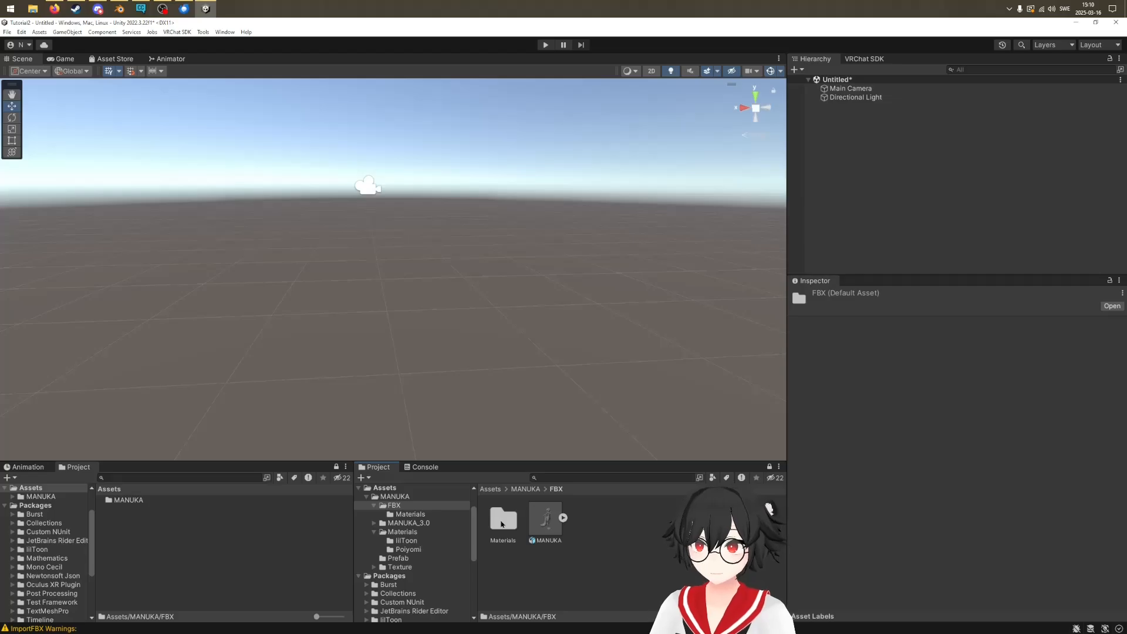
left_click(545, 521)
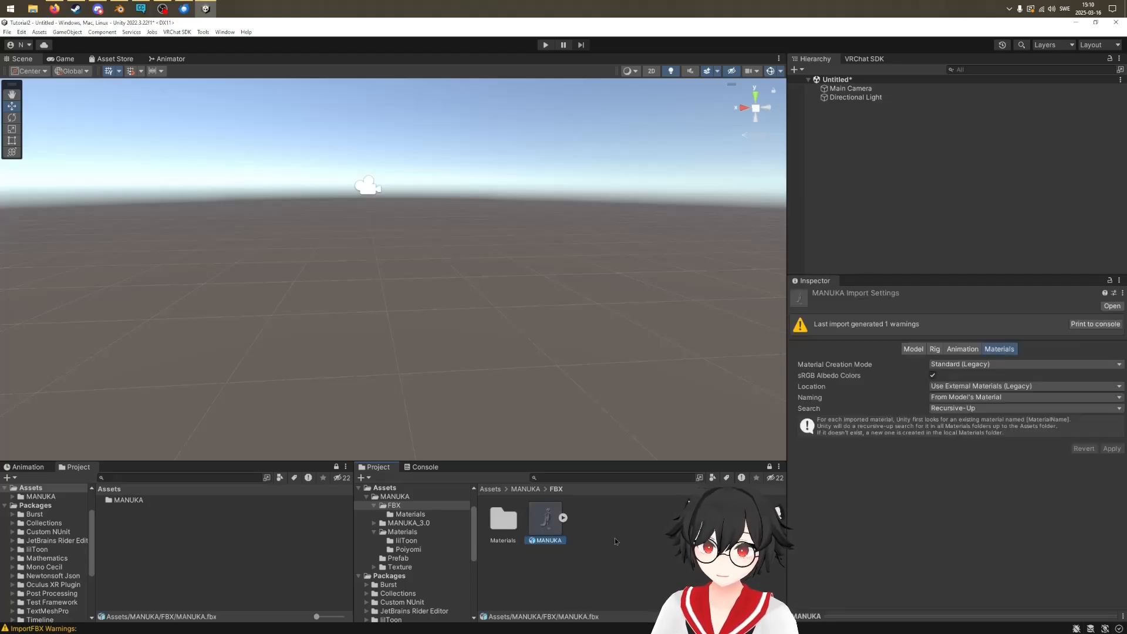
left_click_drag(551, 516, 871, 156)
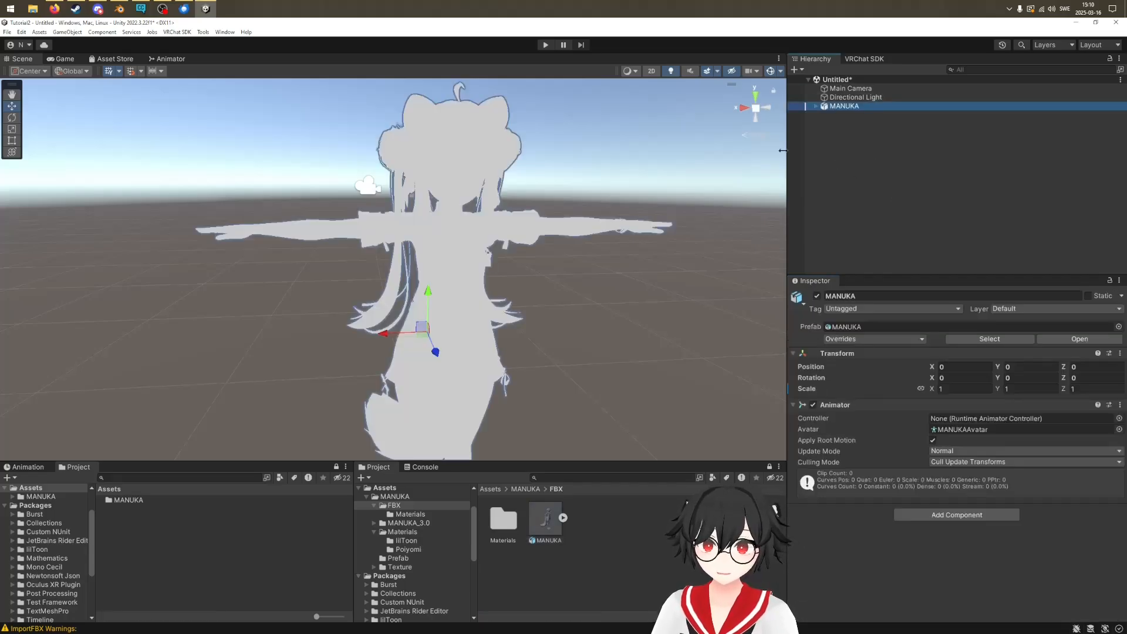
left_click(816, 105)
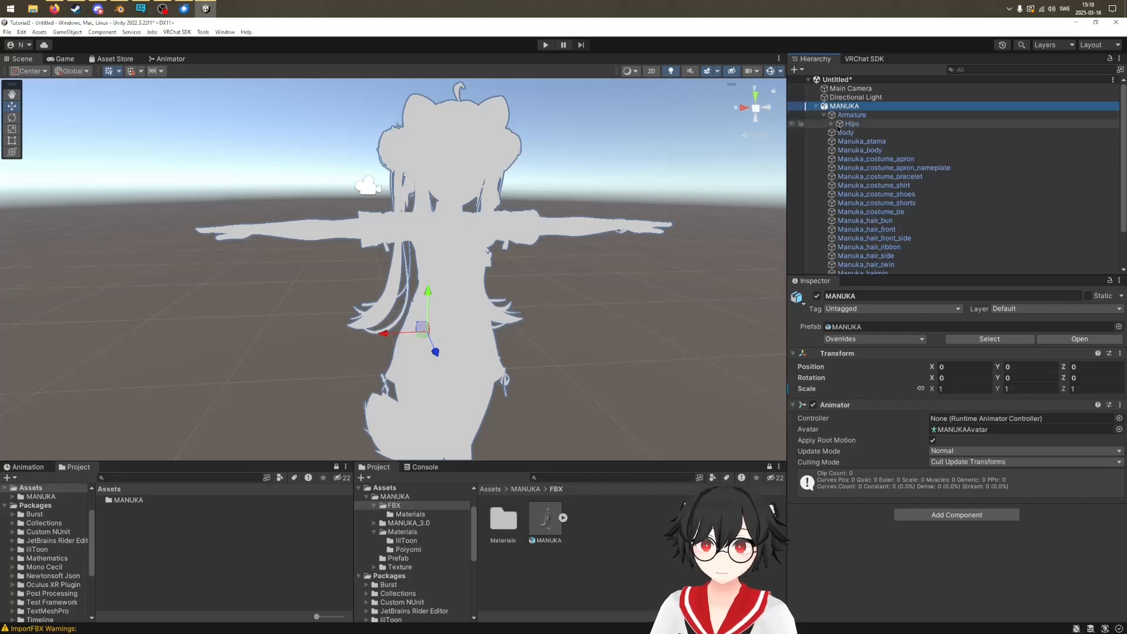
left_click(817, 106)
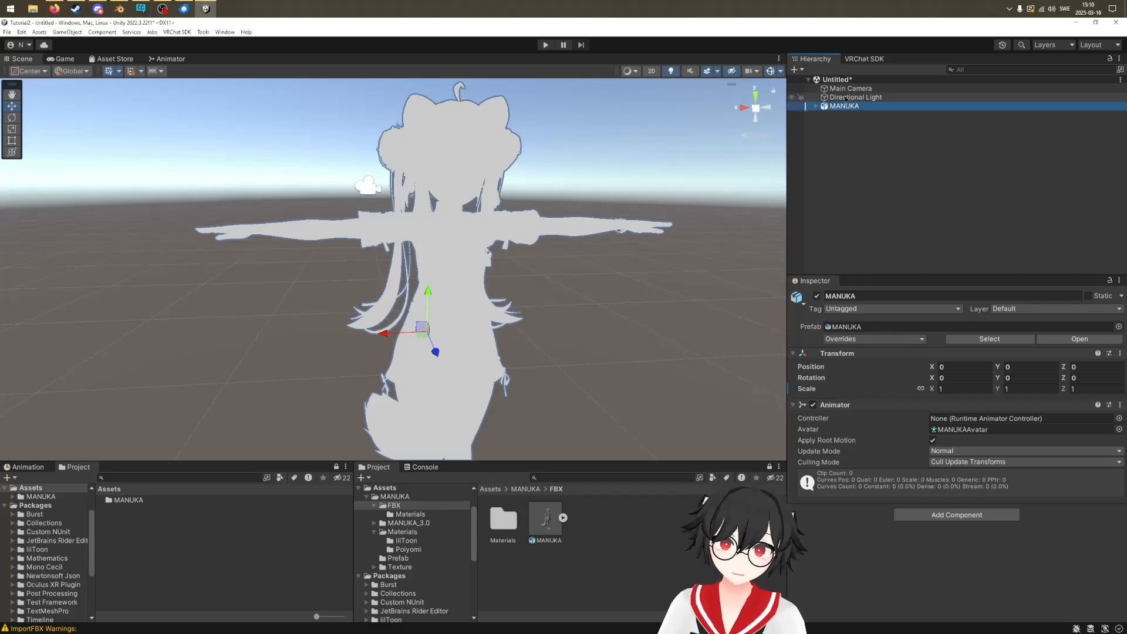
key("Delete")
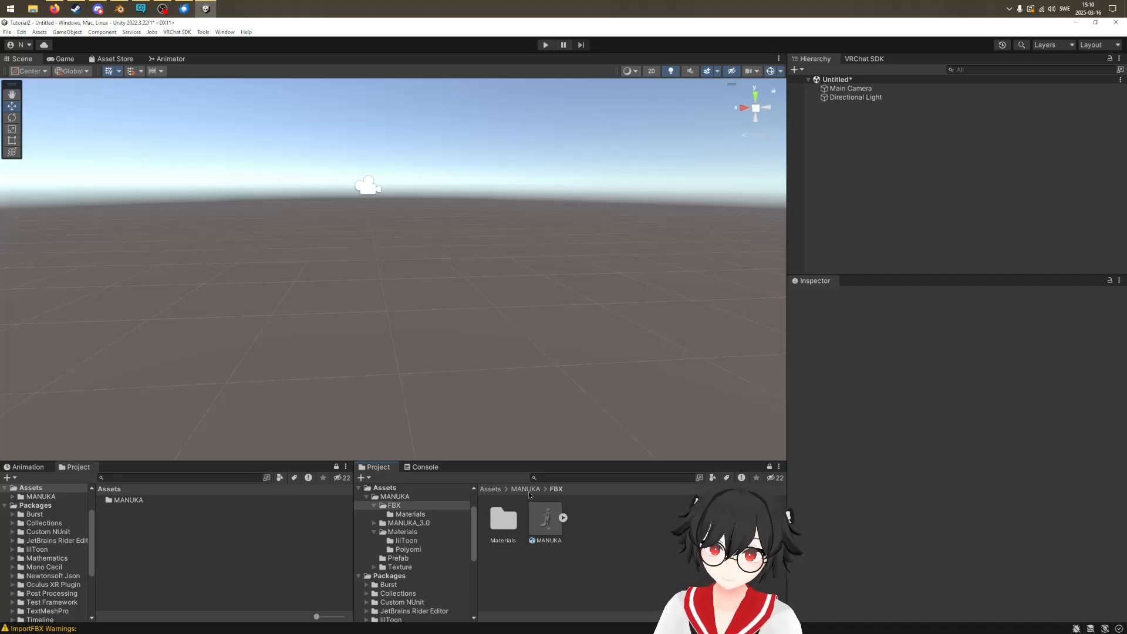
Add the MANUKA_lilToon prefab from the MANUKA Prefab folder to the scene hierarchy
left_click(565, 534)
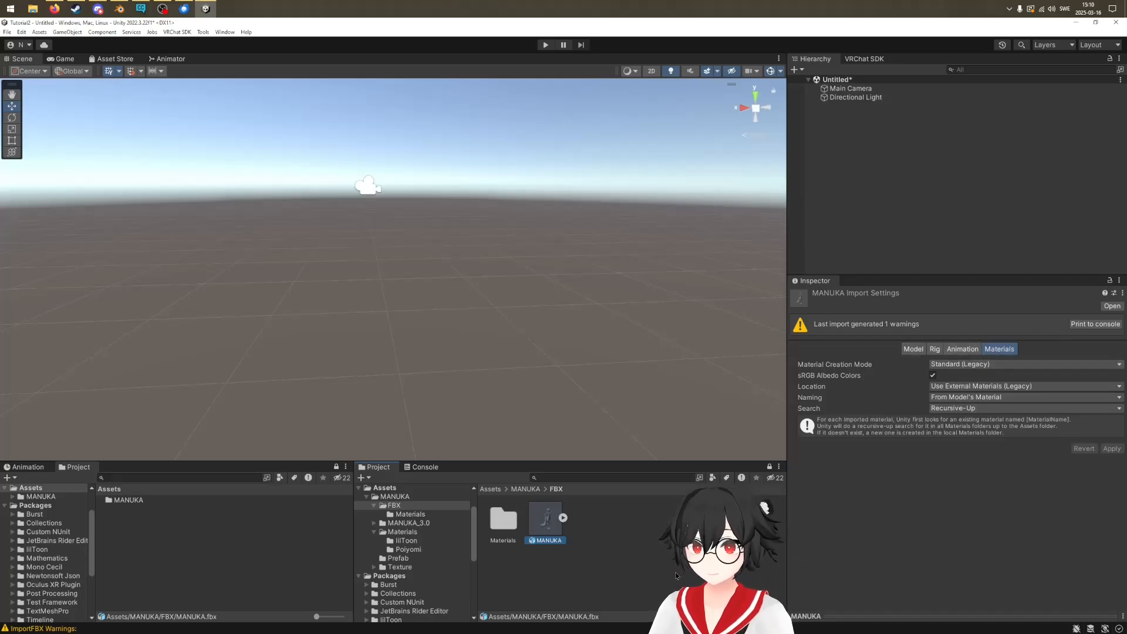
left_click(525, 488)
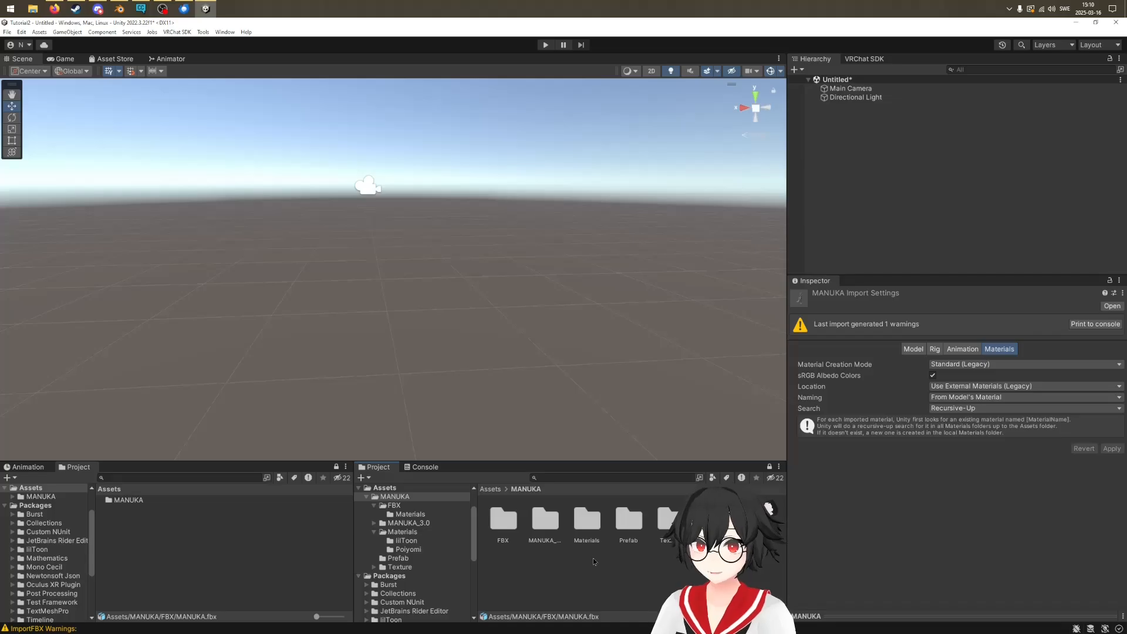
double_click(638, 537)
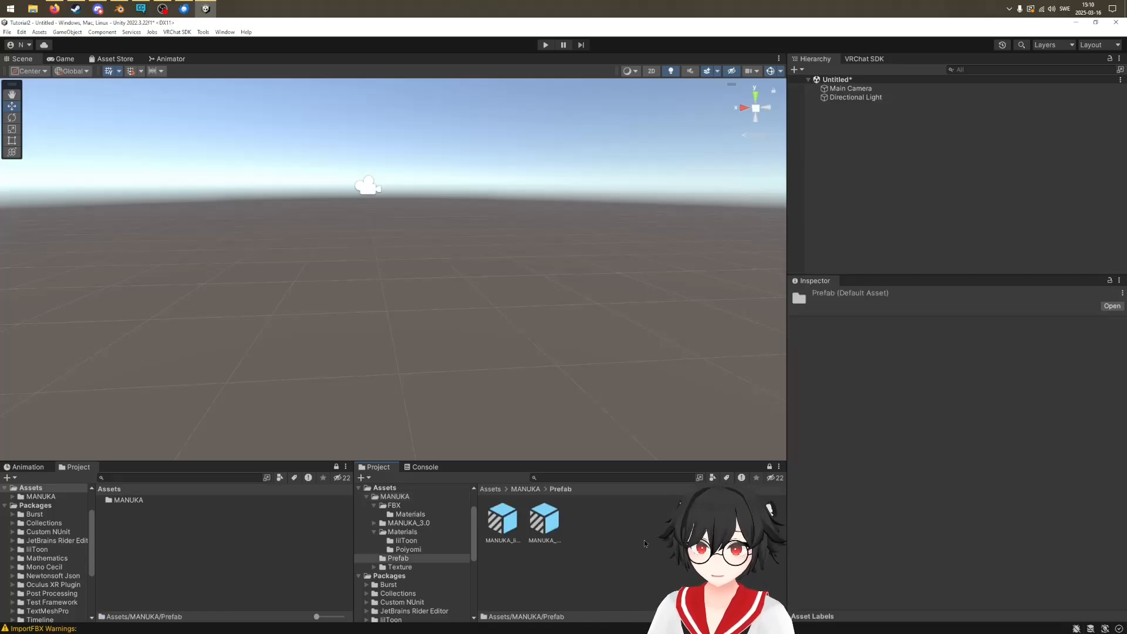
left_click(503, 519)
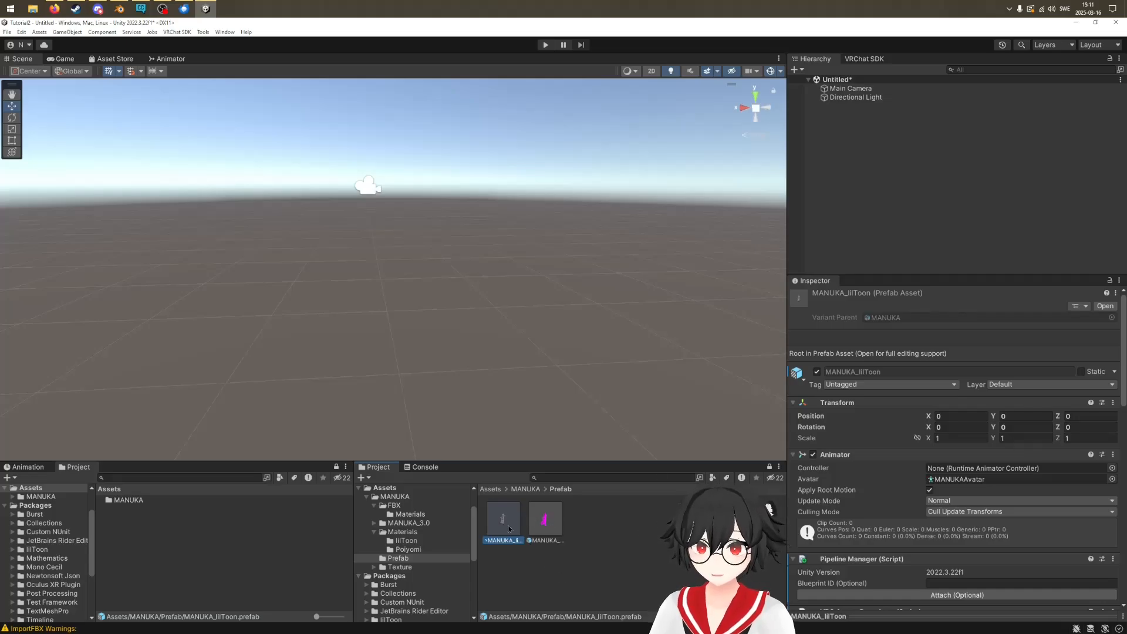
left_click_drag(509, 529, 825, 235)
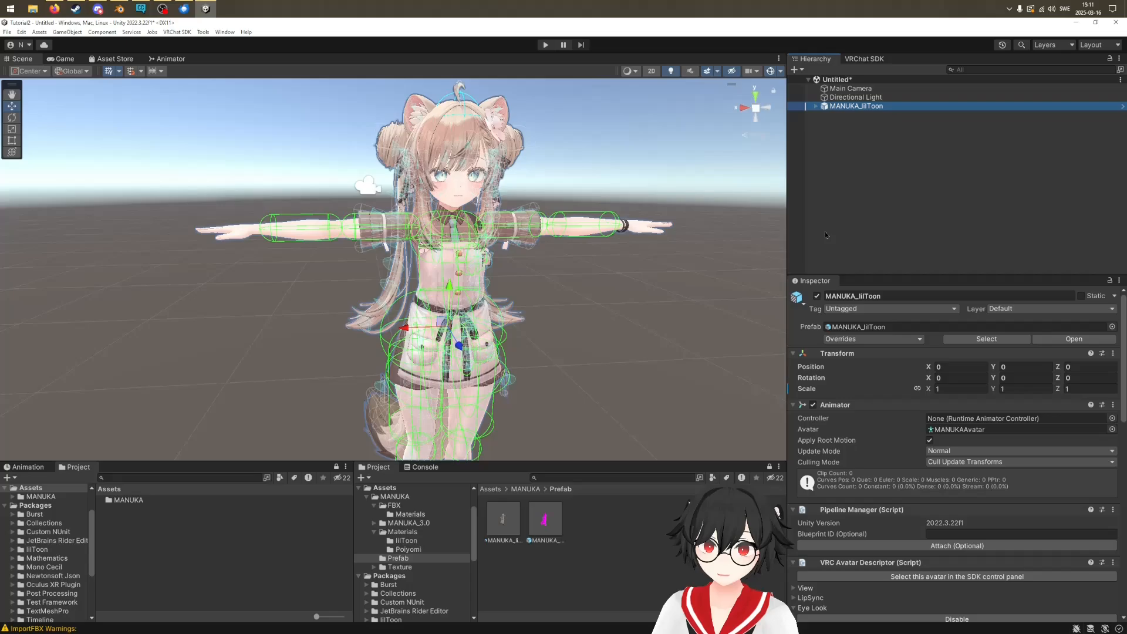
Try removing the Pipeline Manager component from the MANUKA_lilToon prefab instance, and undo the removal
left_click_drag(863, 275, 903, 161)
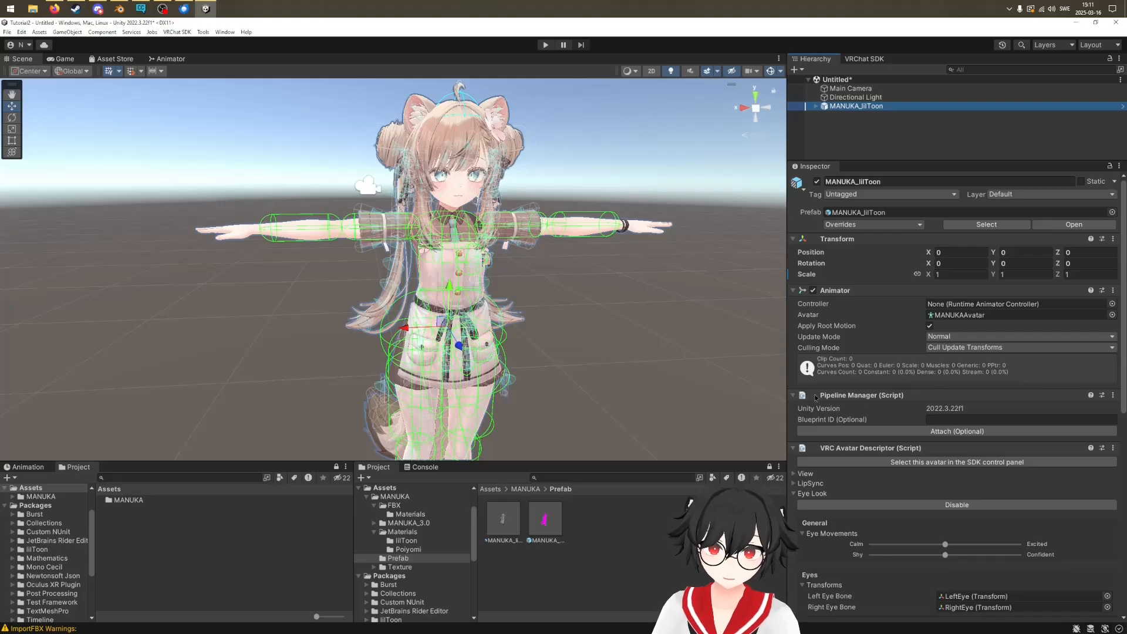
left_click(1113, 396)
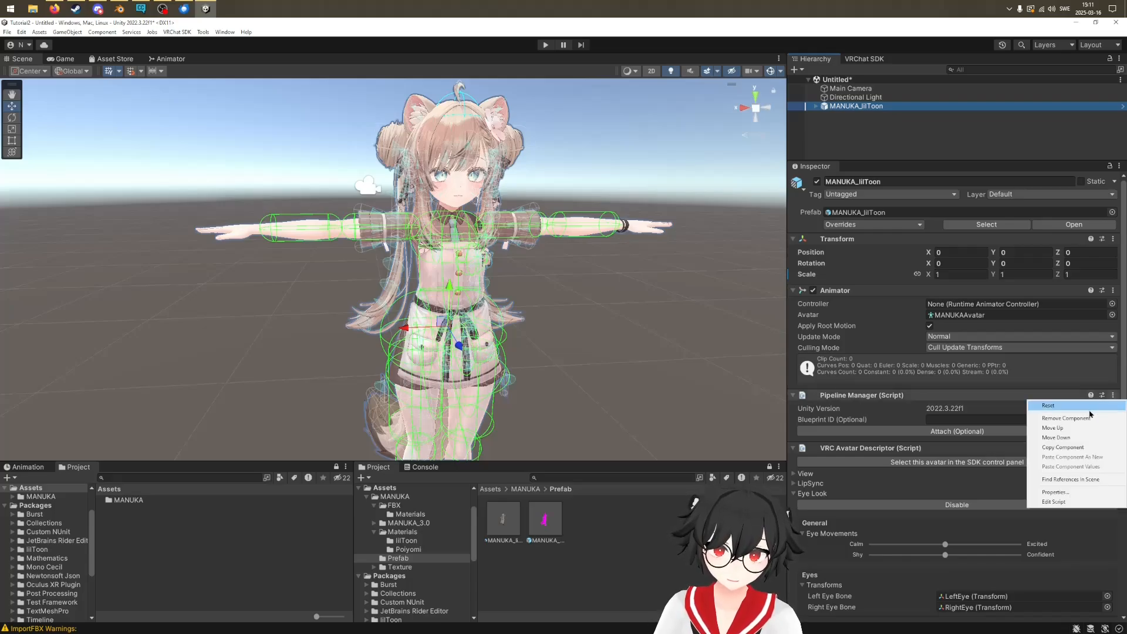
left_click(1050, 422)
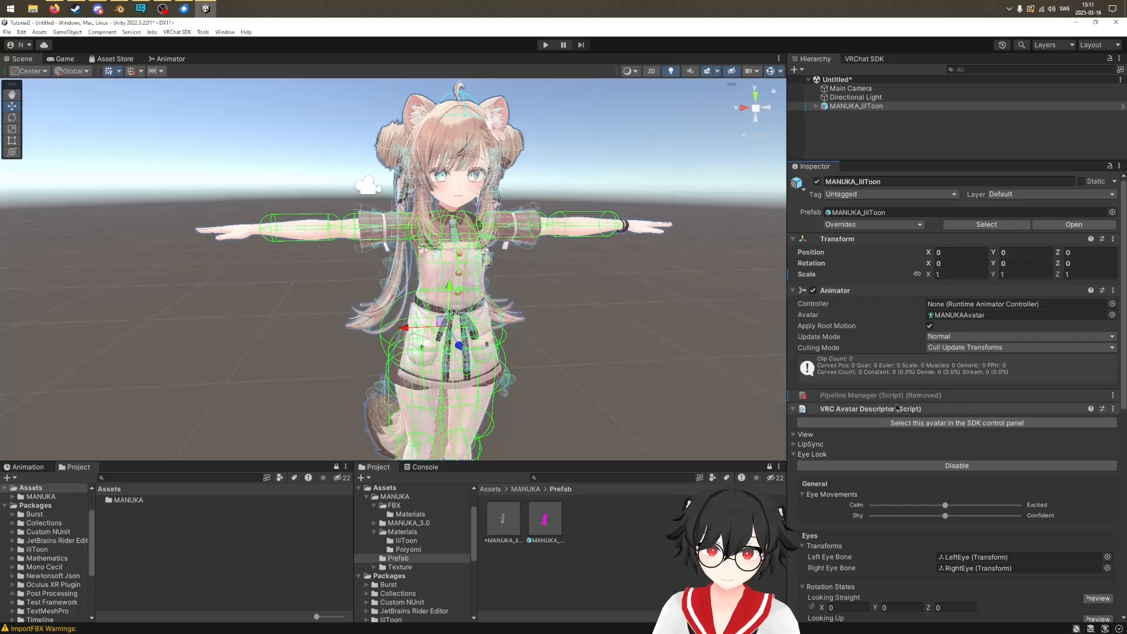
key("ctrl+z")
Unpack the MANUKA_lilToon prefab in the hierarchy, choosing to unpack anyway, and clear the selection
left_click(863, 133)
left_click(853, 109)
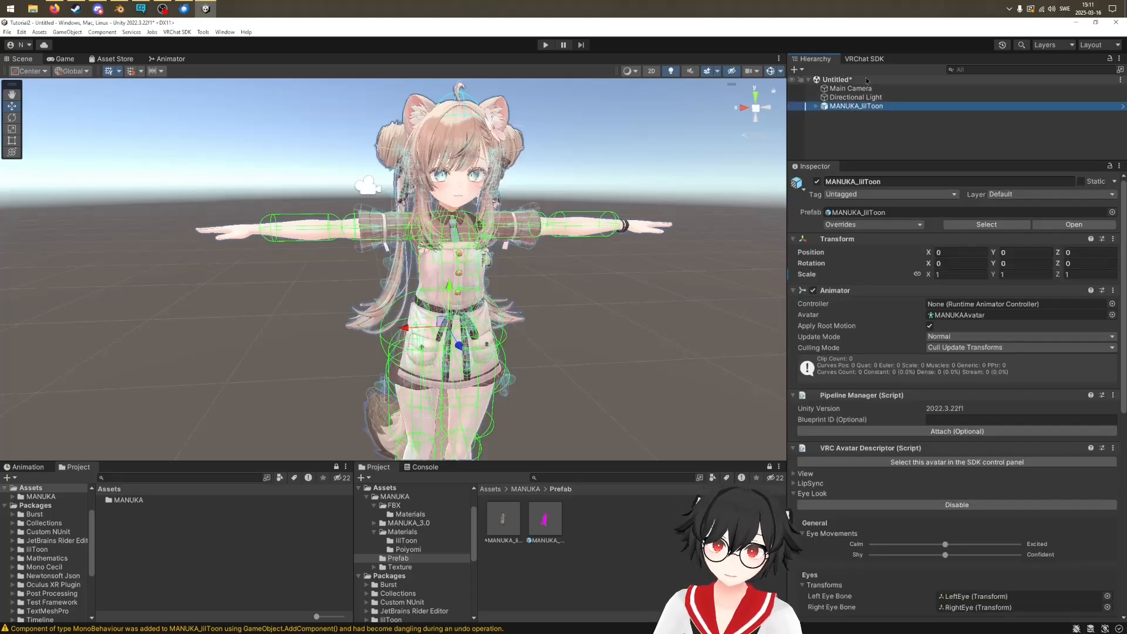
left_click(849, 117)
left_click(843, 107)
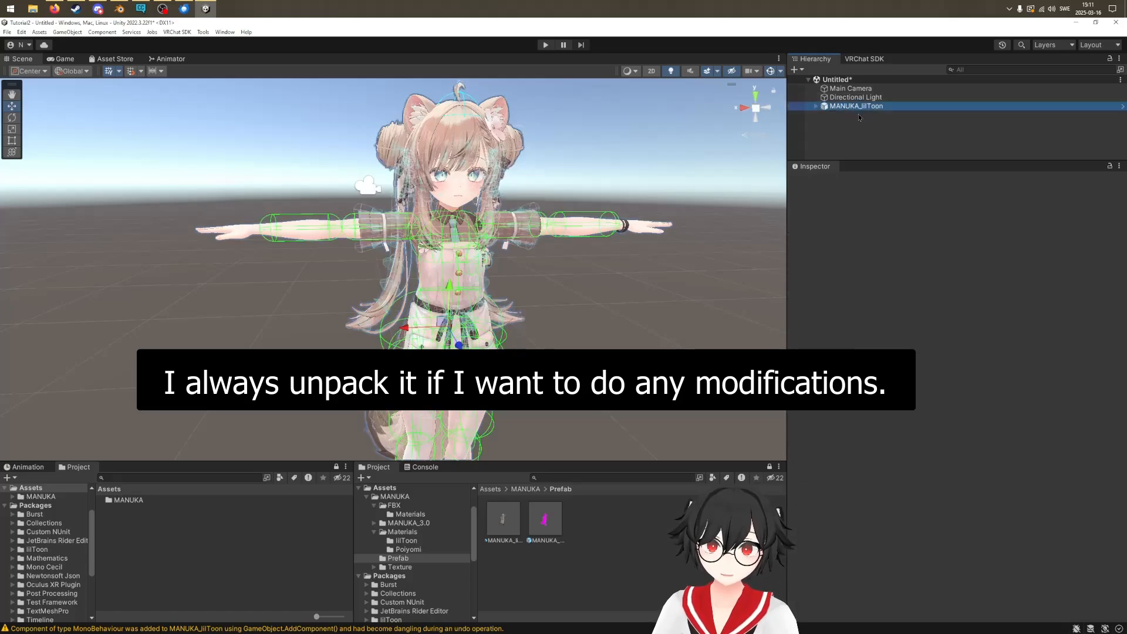
right_click(843, 108)
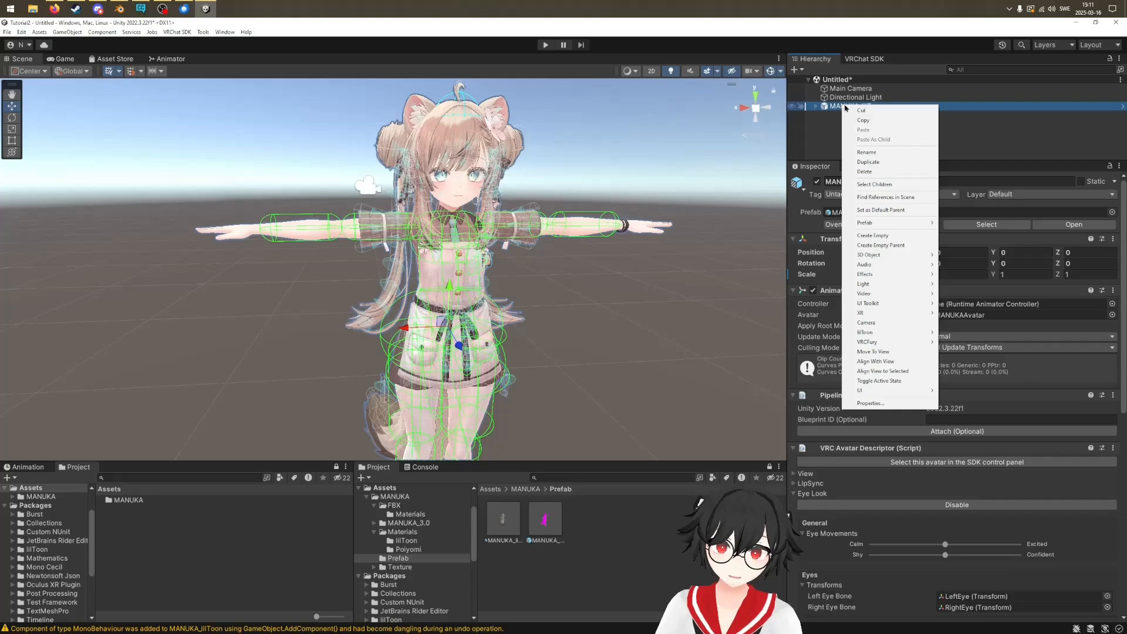
mouse_move(889, 223)
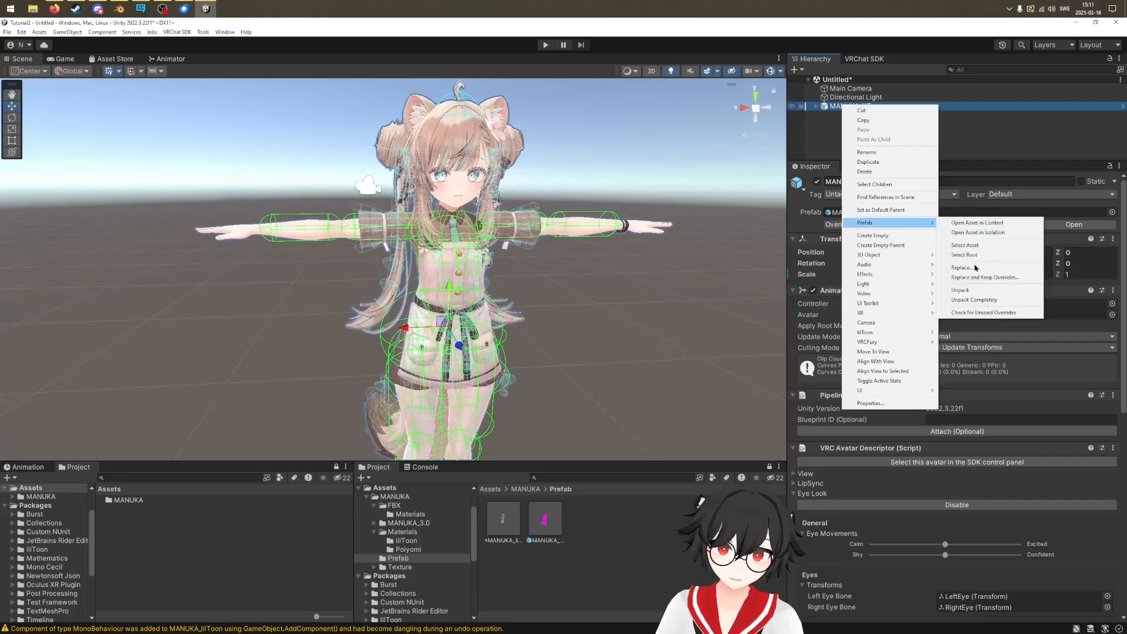
left_click(970, 290)
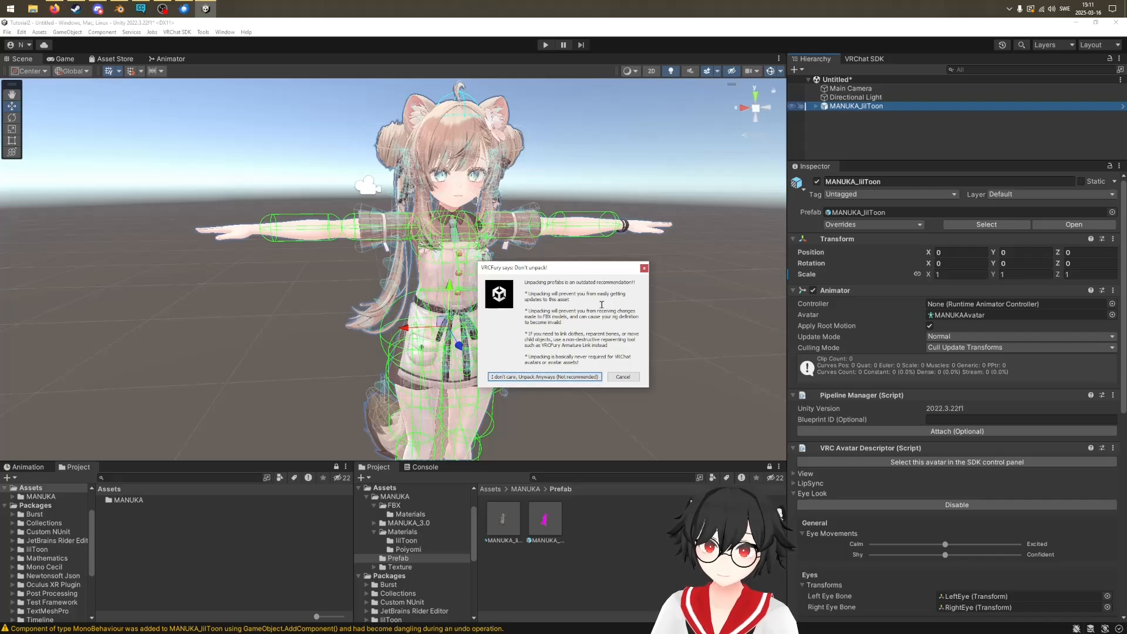
left_click(529, 377)
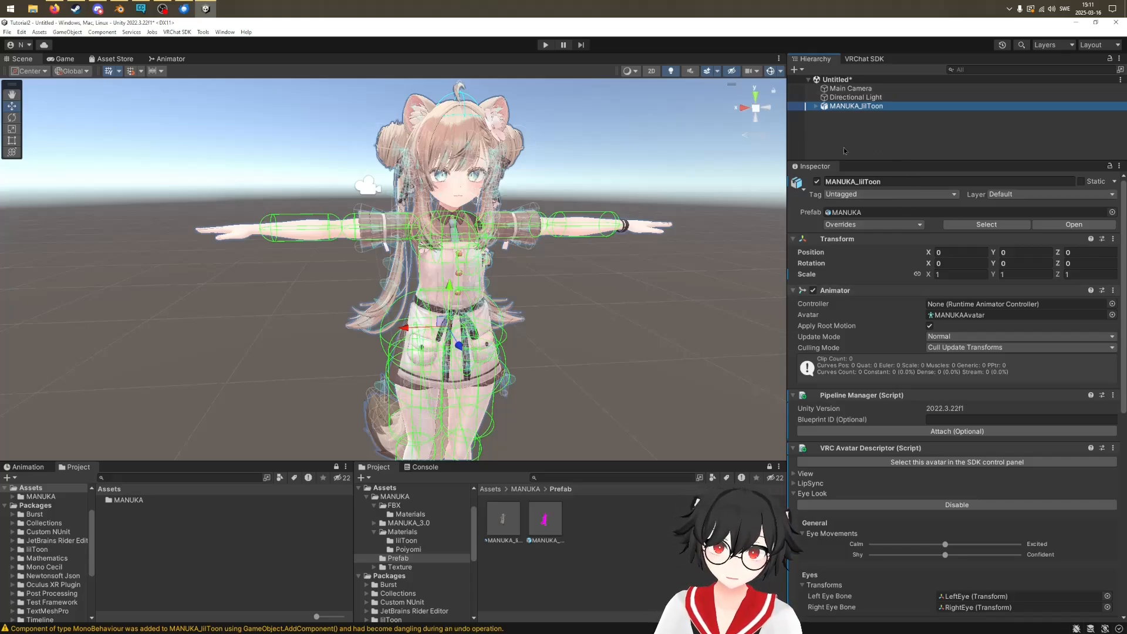
left_click(832, 114)
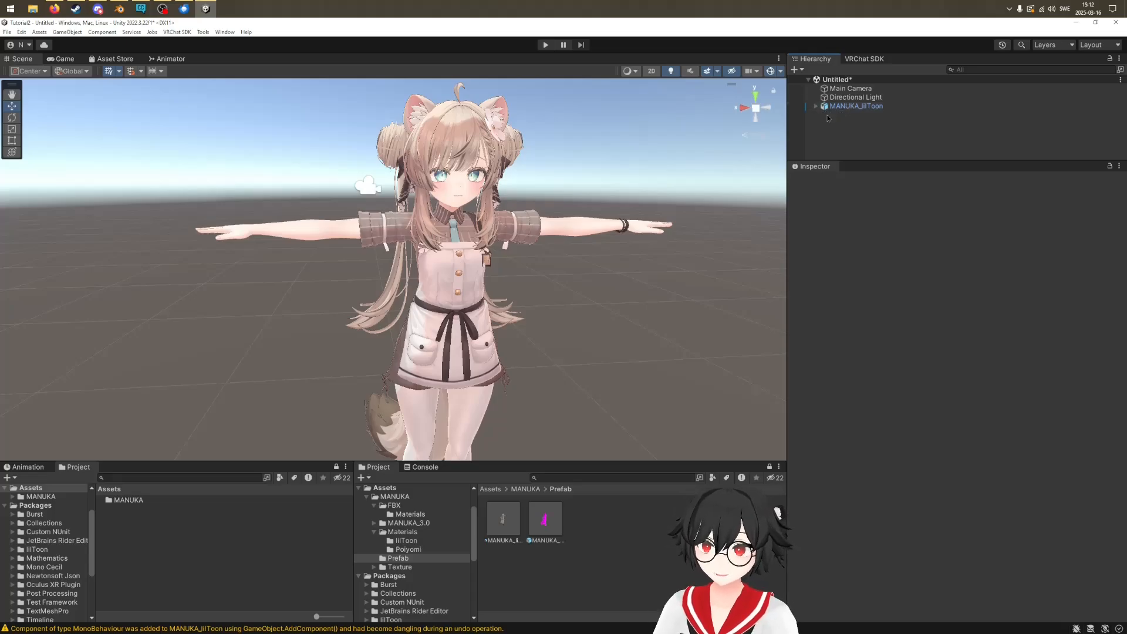
Remove the VRC Avatar Descriptor and Pipeline Manager components from MANUKA_lilToon, leaving only Transform and Animator
left_click(853, 108)
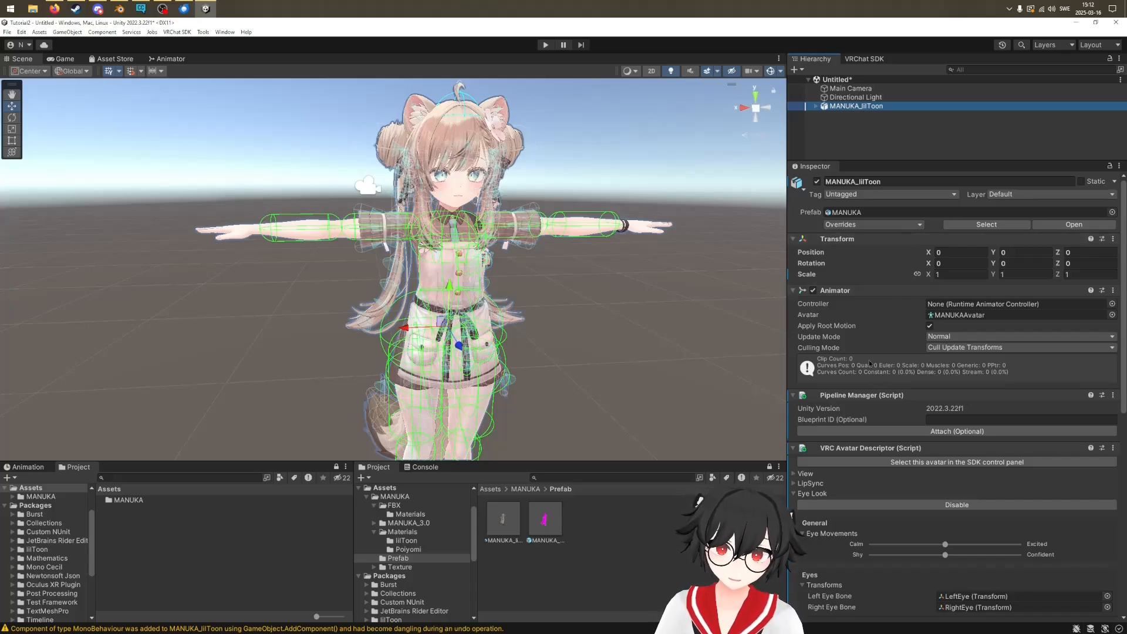
left_click(1113, 395)
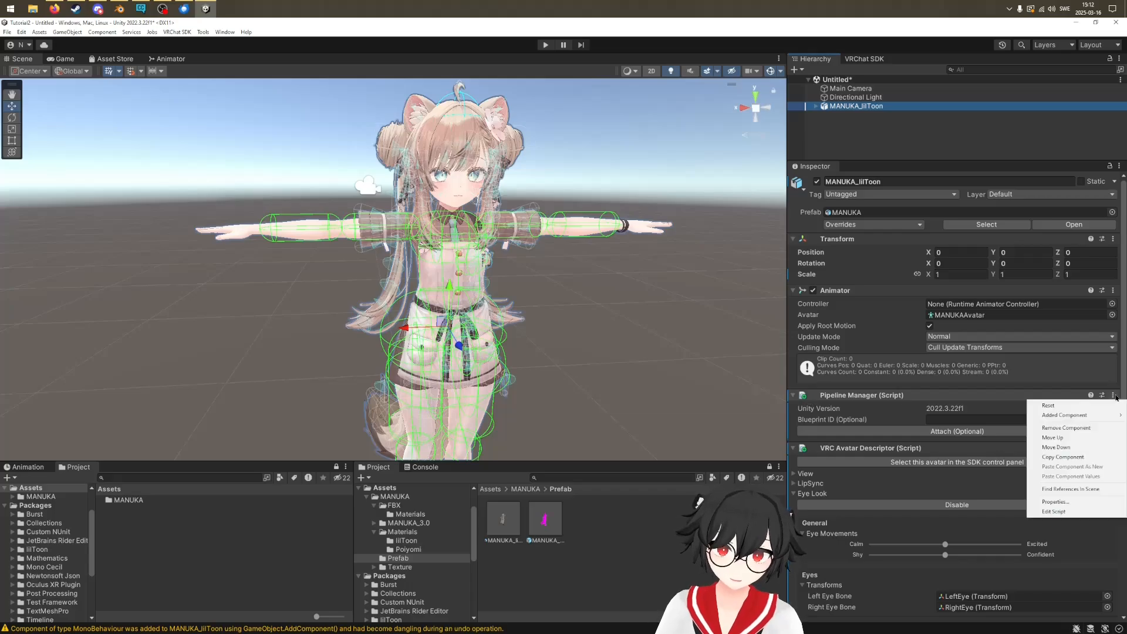
left_click(1069, 428)
left_click(1113, 395)
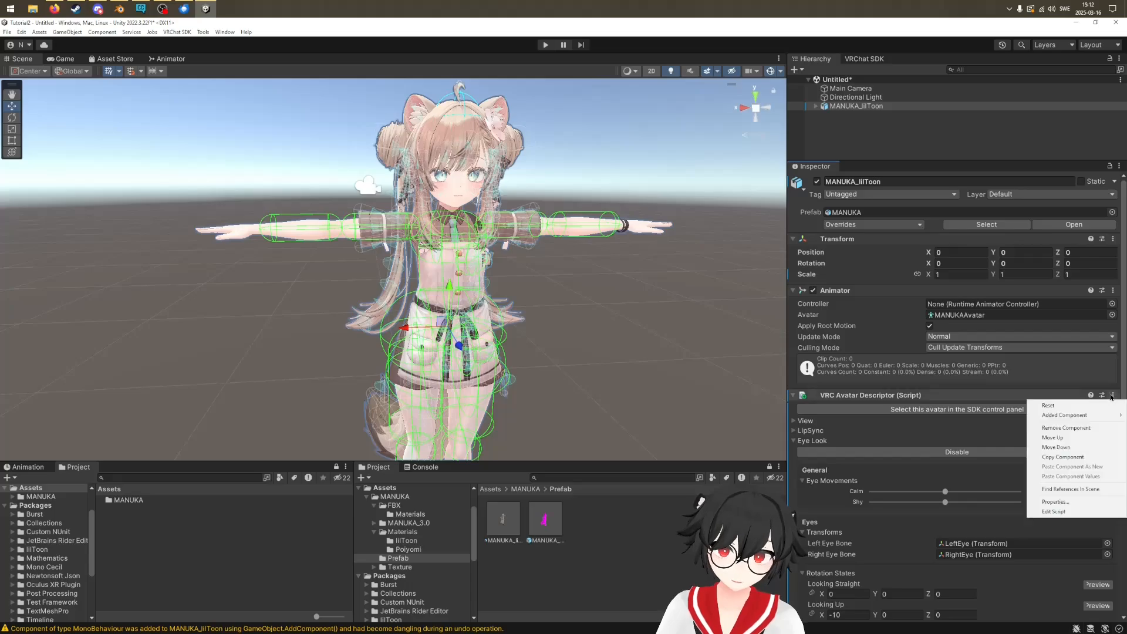
left_click(1074, 428)
left_click(1119, 395)
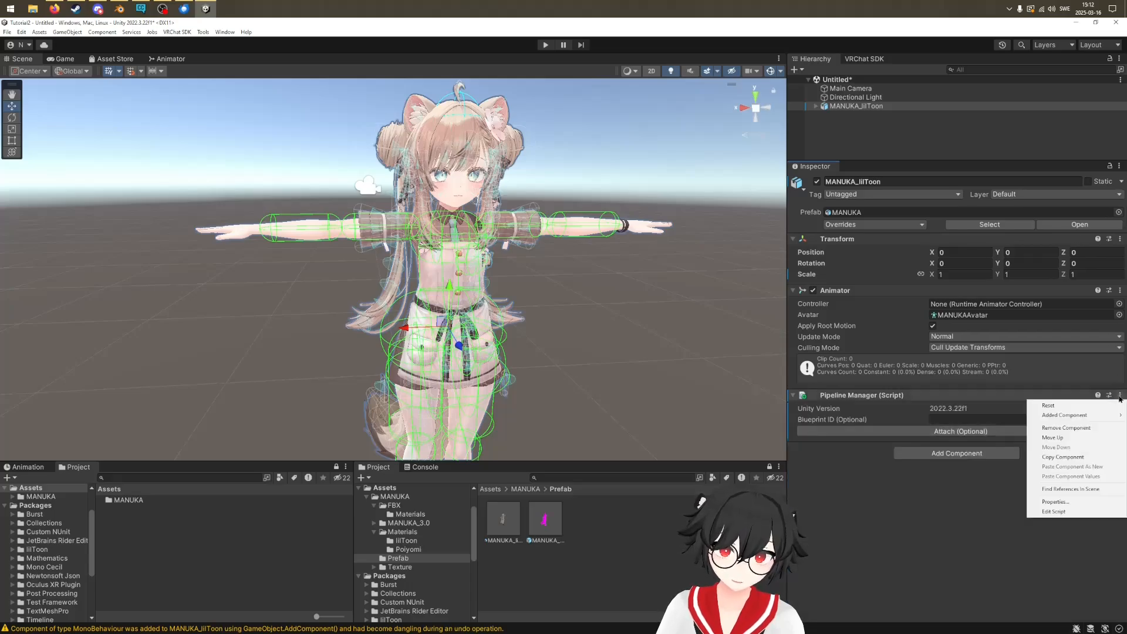
left_click(1080, 428)
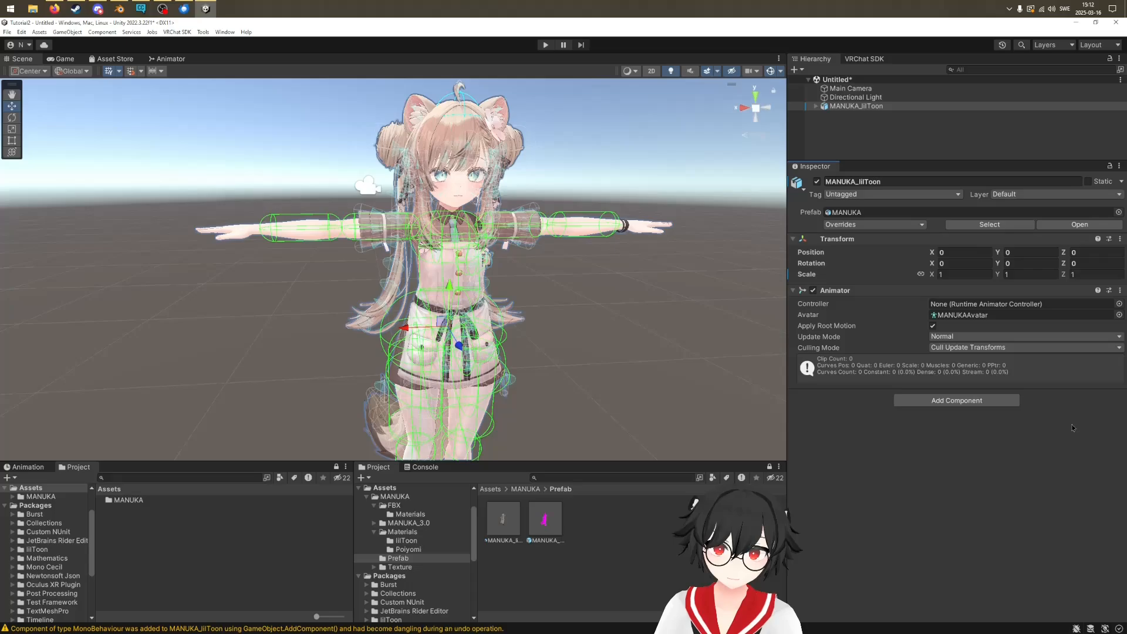
Expand MANUKA_lilToon in the hierarchy and look over its armature and mesh child objects
left_click(860, 107)
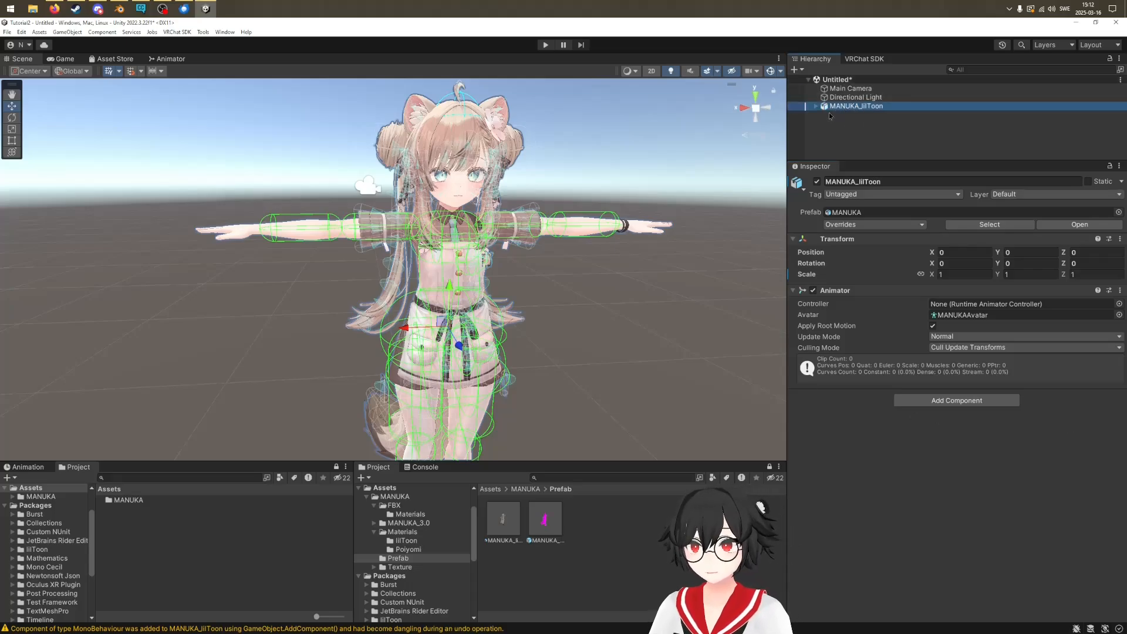
left_click(816, 107)
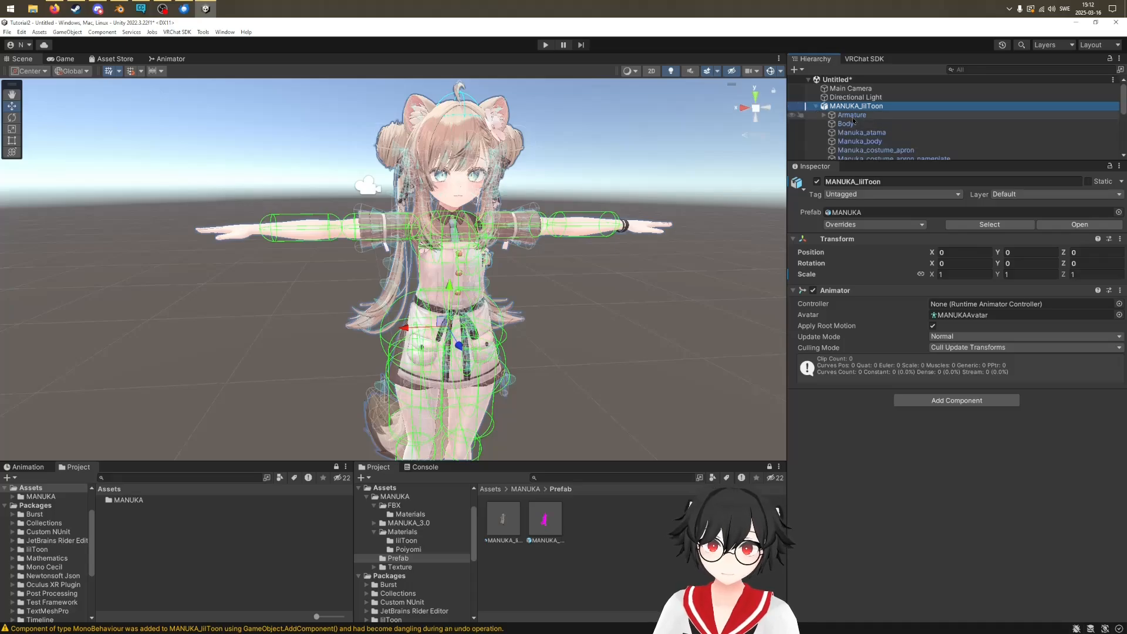
scroll(874, 110, "down", 3)
scroll(881, 117, "up", 3)
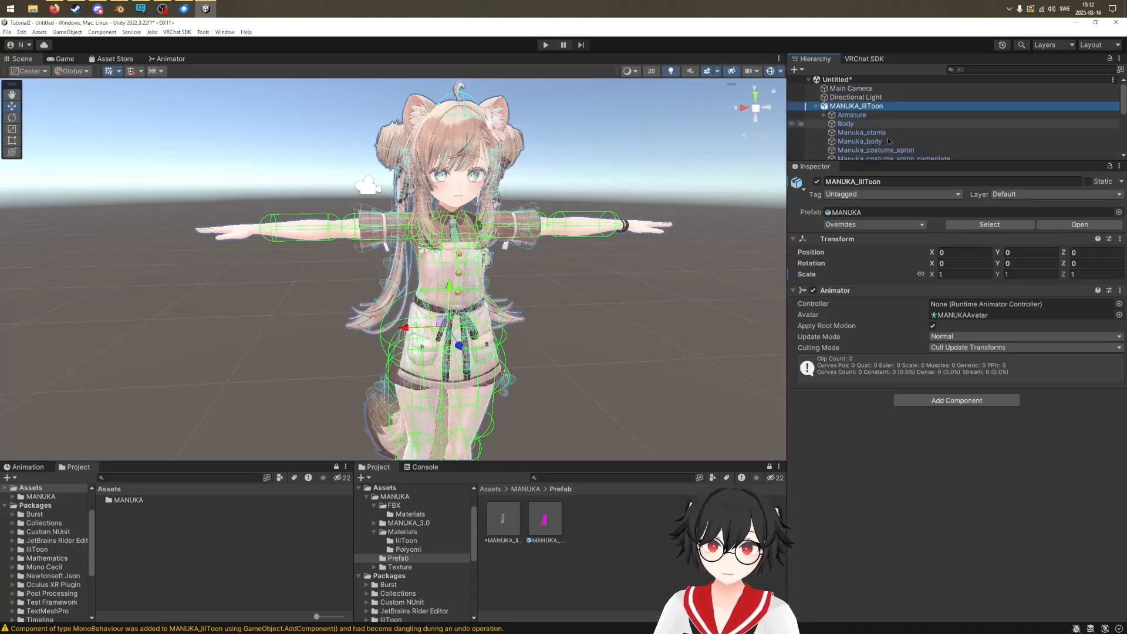
left_click_drag(913, 162, 913, 256)
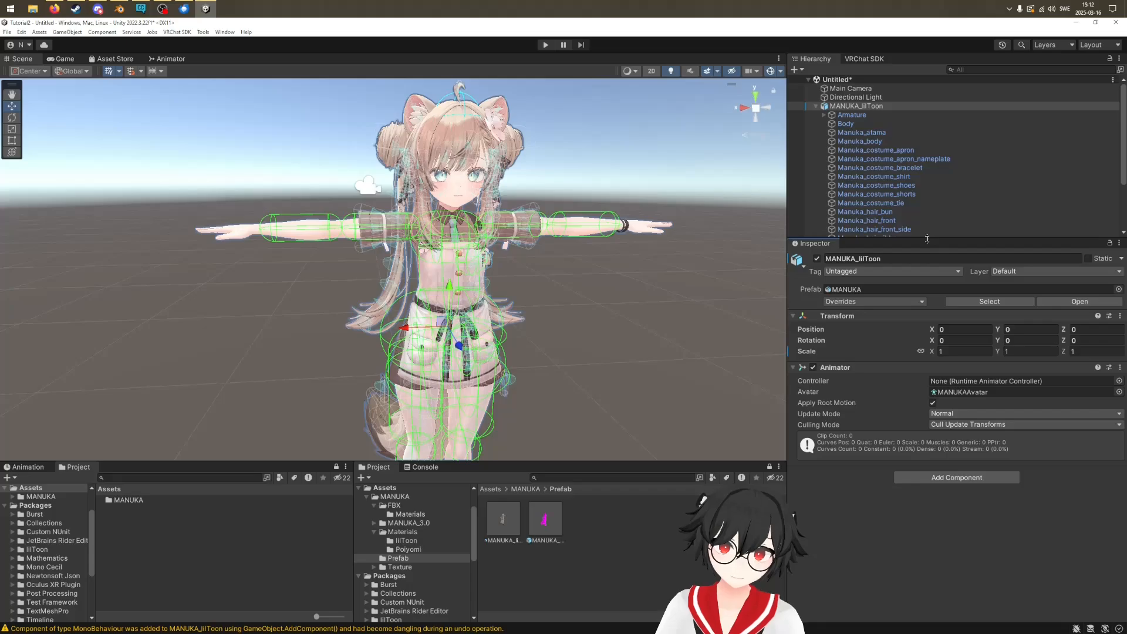
left_click_drag(927, 239, 918, 152)
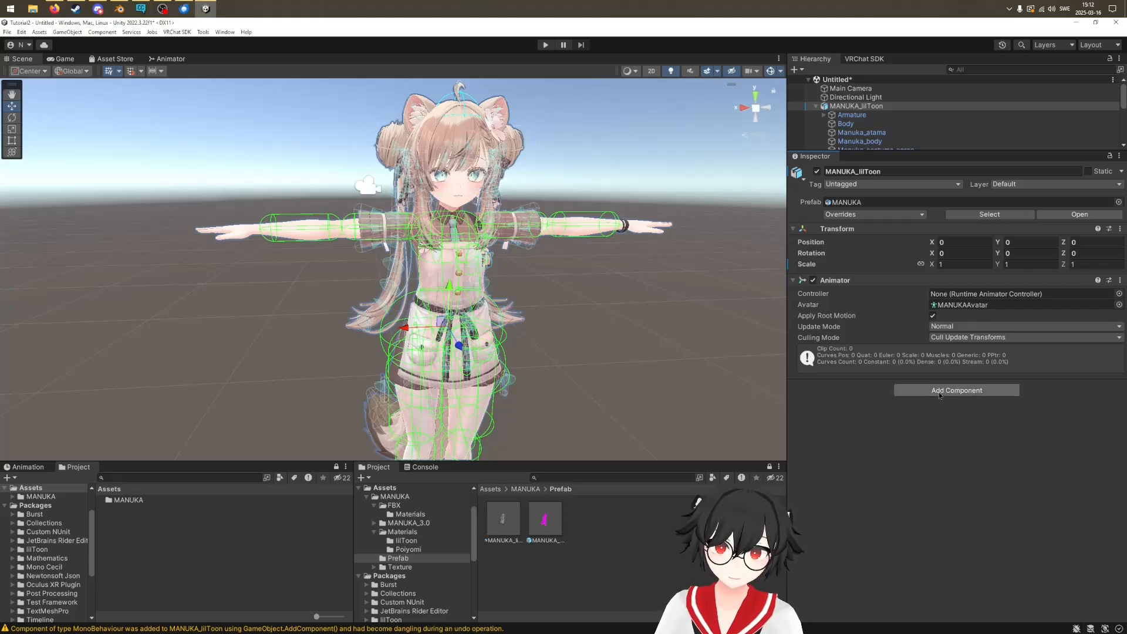
Search the components for "avatar" and add a VRC Avatar Descriptor to MANUKA_lilToon
left_click(843, 108)
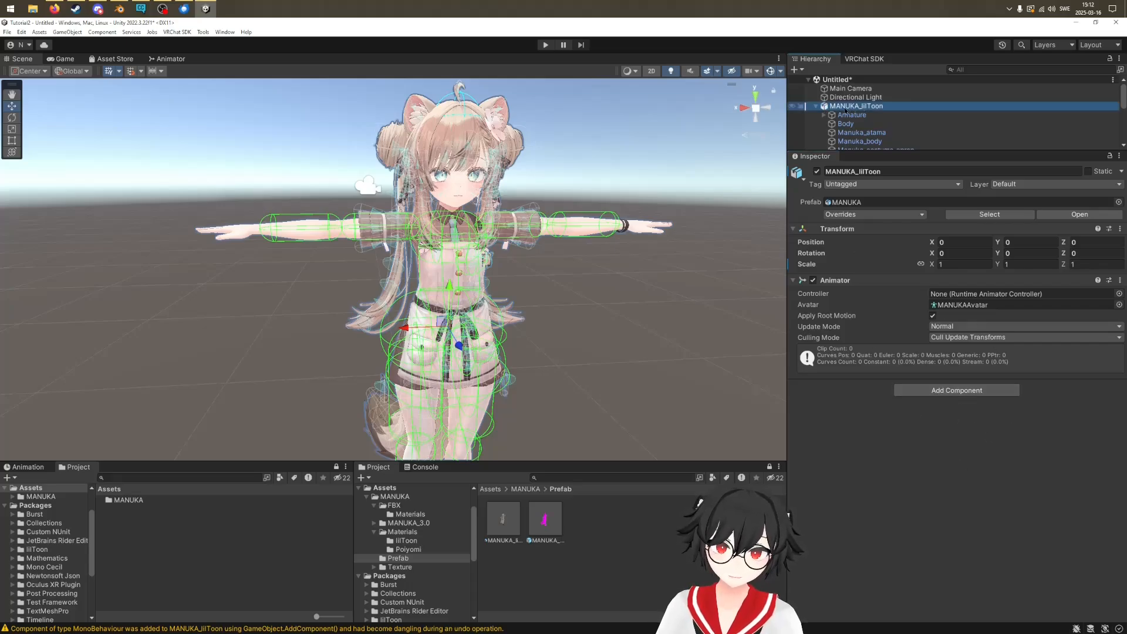
left_click(950, 391)
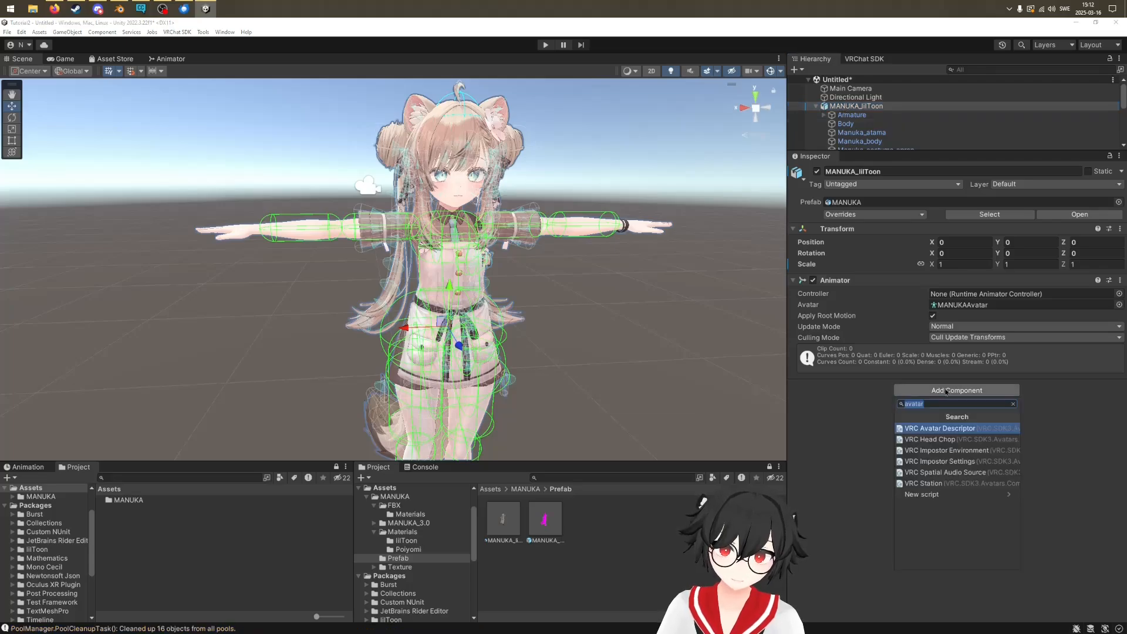
key("BackSpace")
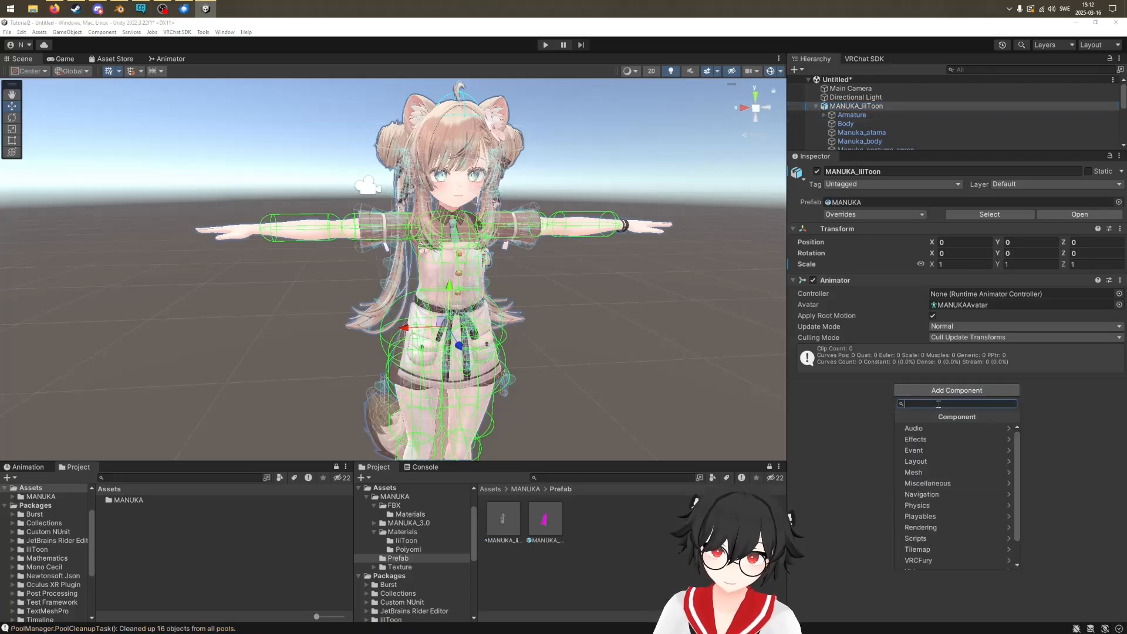
type("avatar")
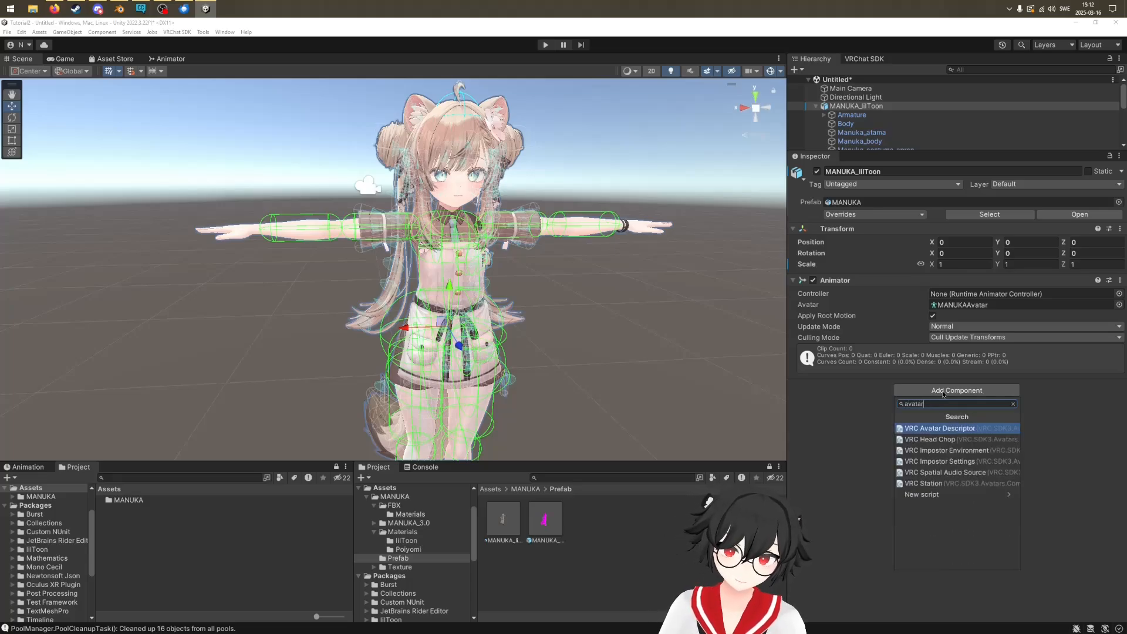
left_click(933, 429)
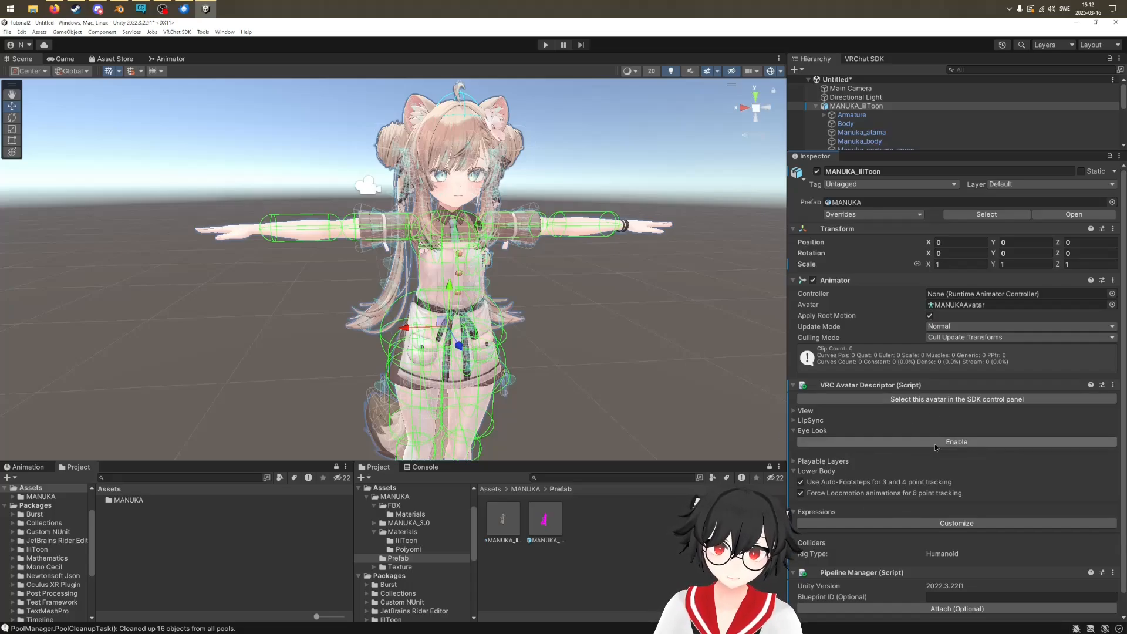
Expand the View settings of the VRC Avatar Descriptor and examine the avatar's head in the scene against the View Position
left_click(793, 412)
scroll(864, 423, "down", 1)
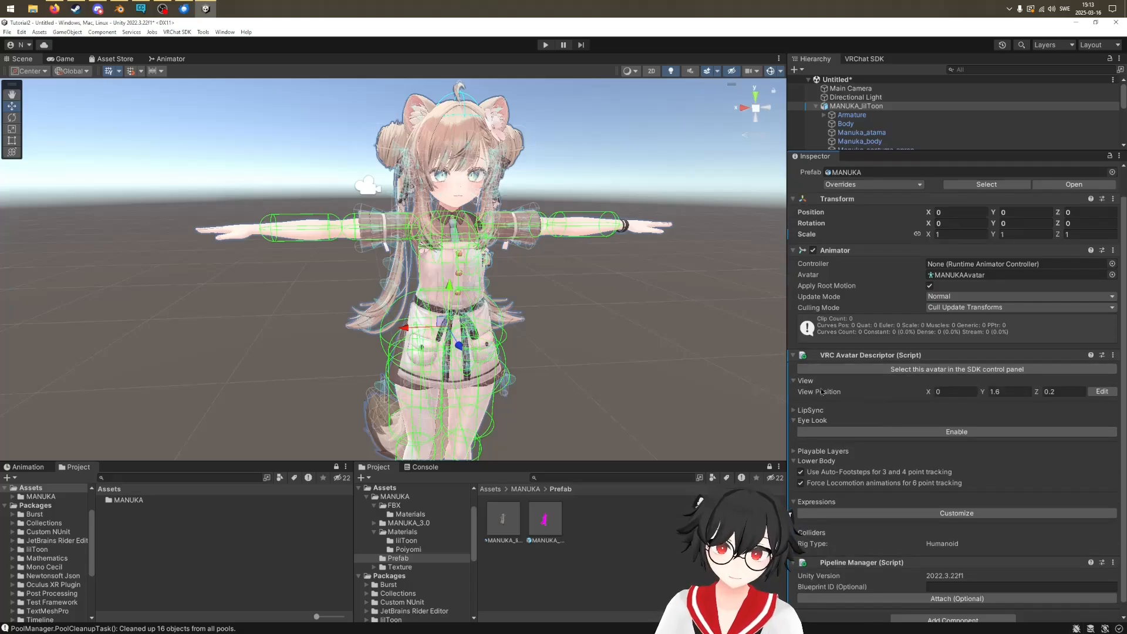
middle_click_drag(561, 234, 545, 299)
right_click_drag(515, 293, 539, 258)
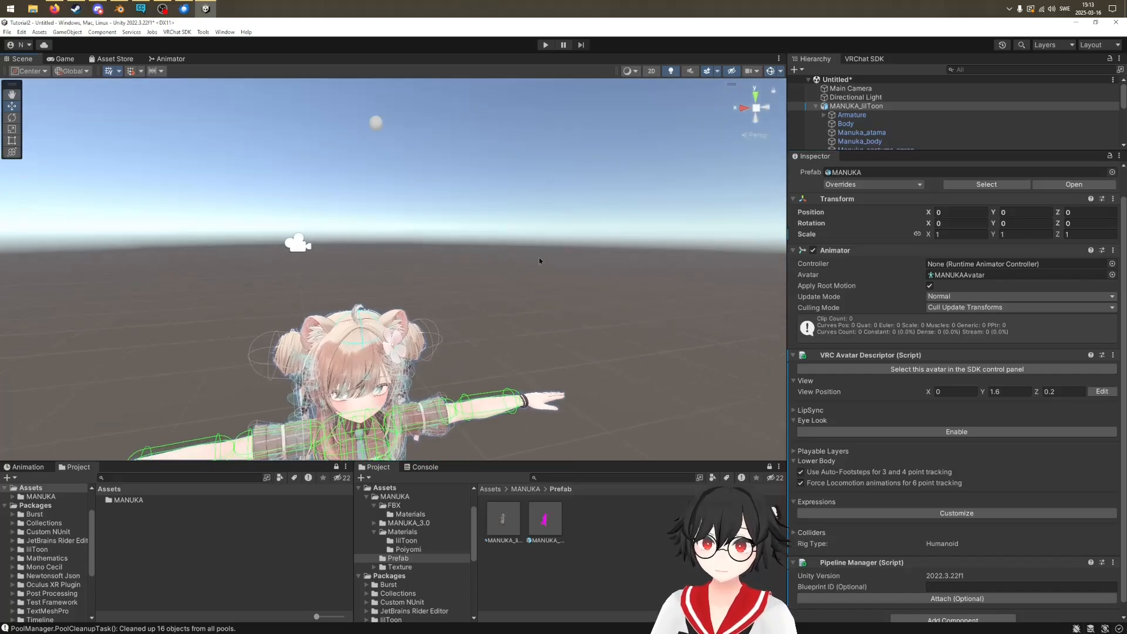
middle_click_drag(539, 258, 563, 271)
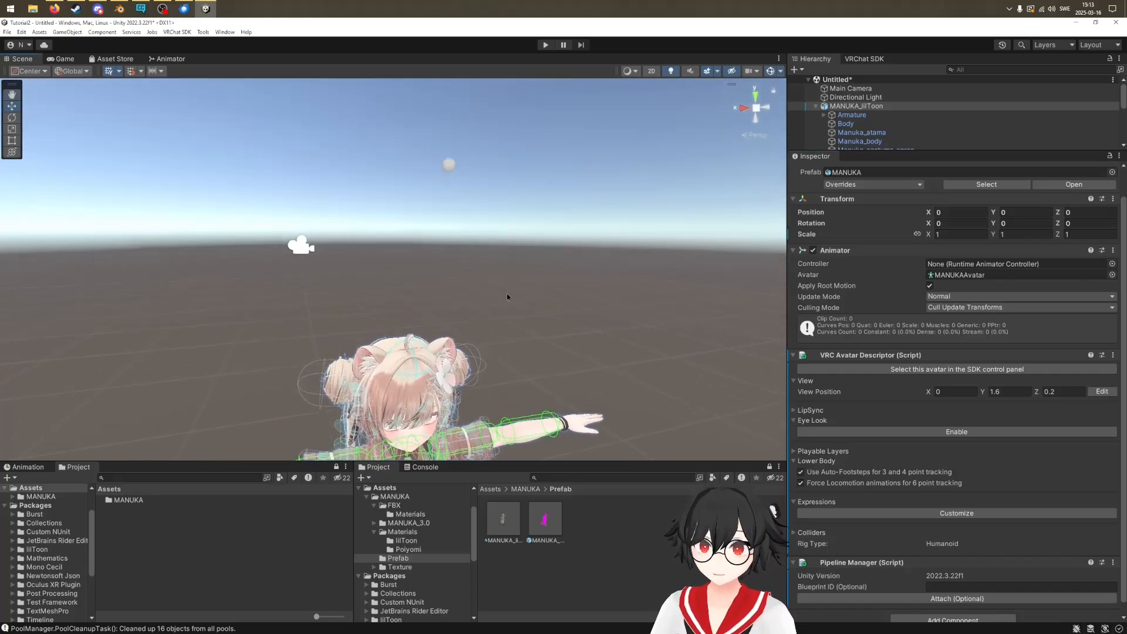
mouse_move(507, 296)
middle_mouse_down()
mouse_move(511, 262)
mouse_move(518, 302)
middle_mouse_up()
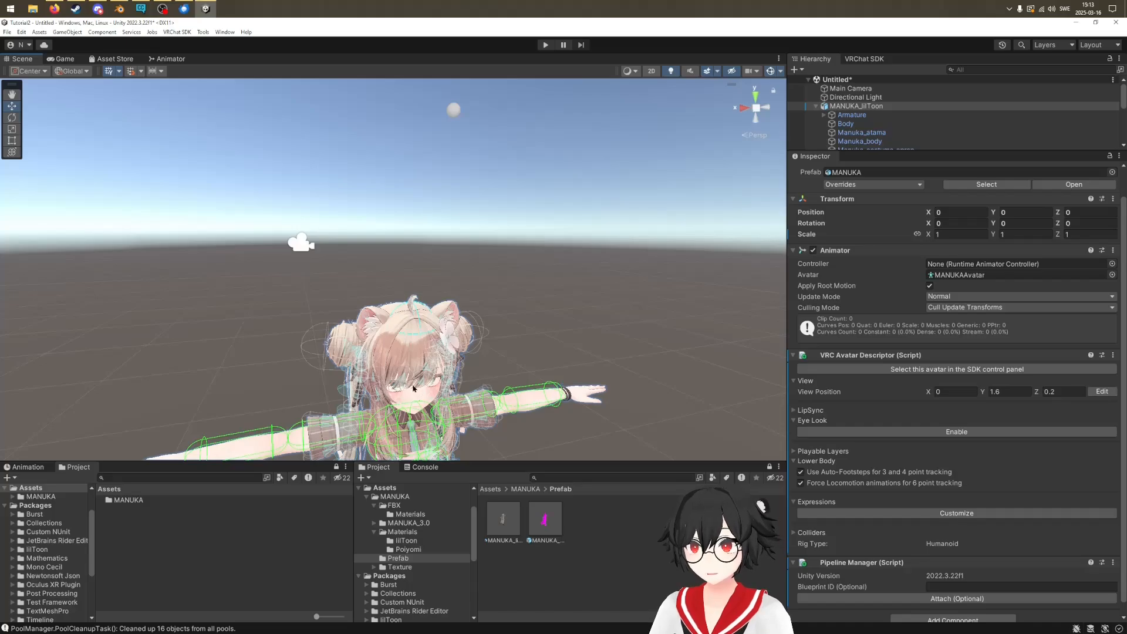
middle_click_drag(484, 384, 496, 349)
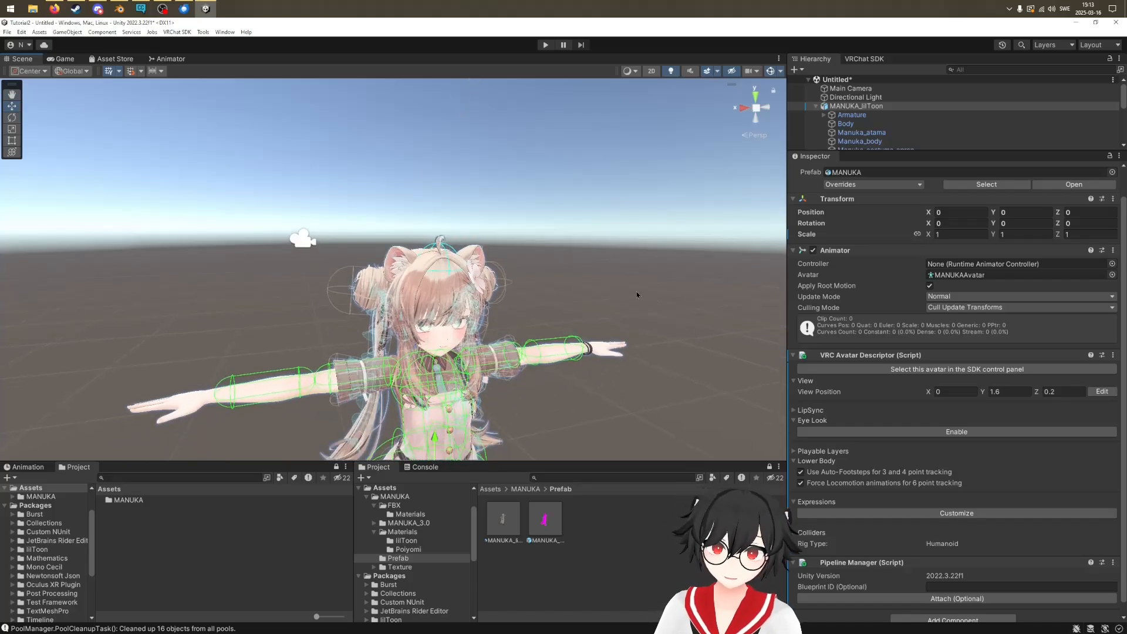
left_click(1016, 390)
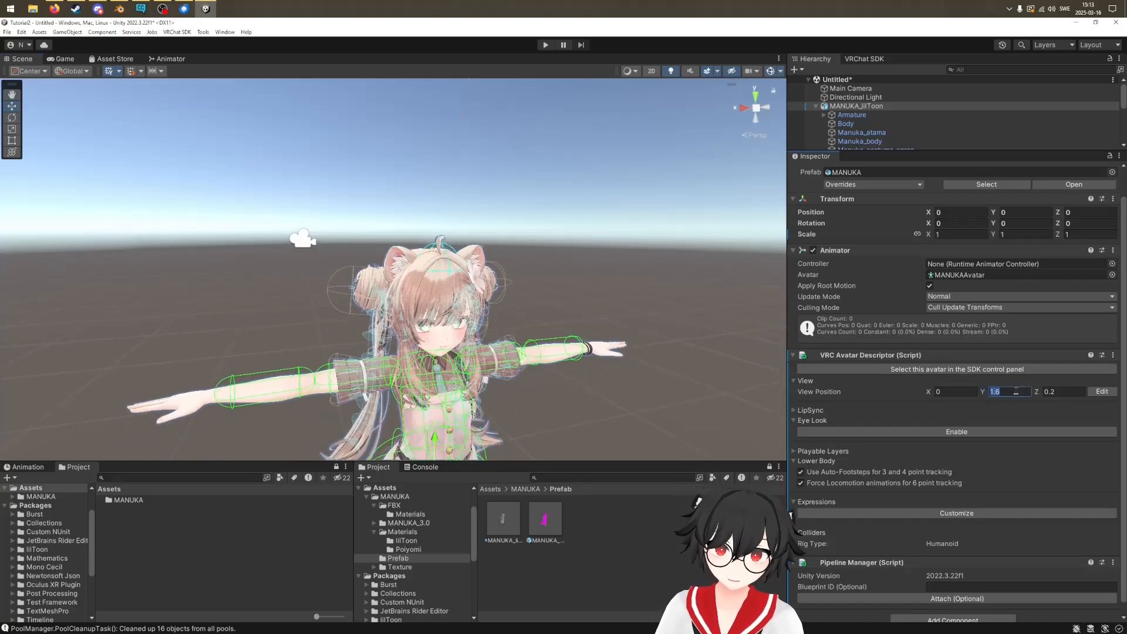
Inspect the avatar in isometric front and right views, closing in on the head from the side
left_click(767, 108)
left_click(742, 109)
left_click(747, 140)
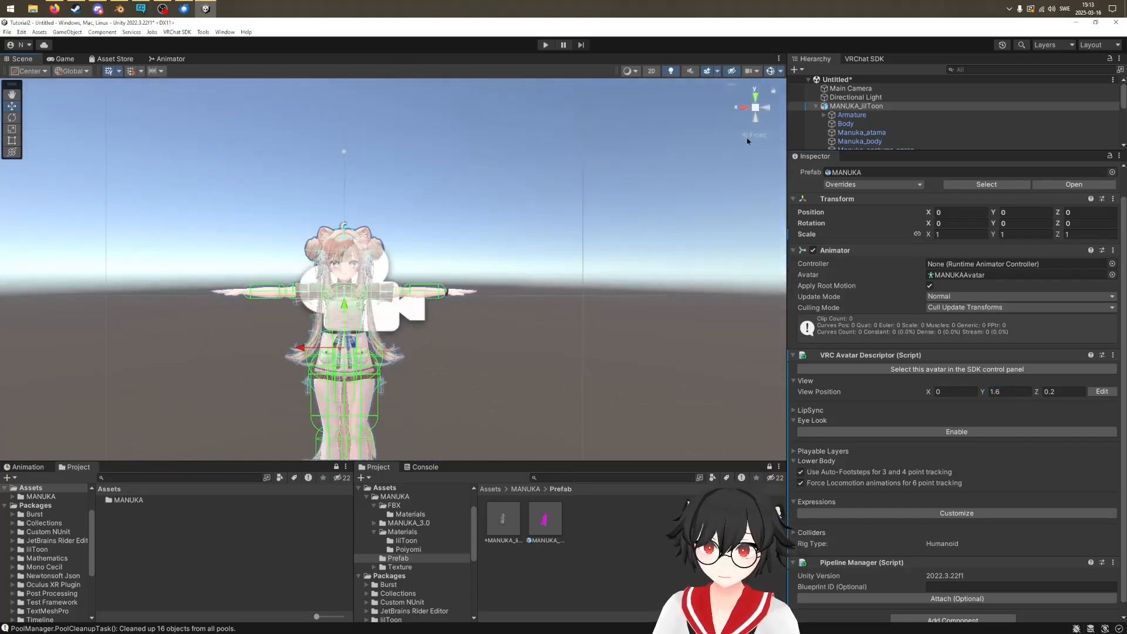
middle_click_drag(353, 322, 429, 306)
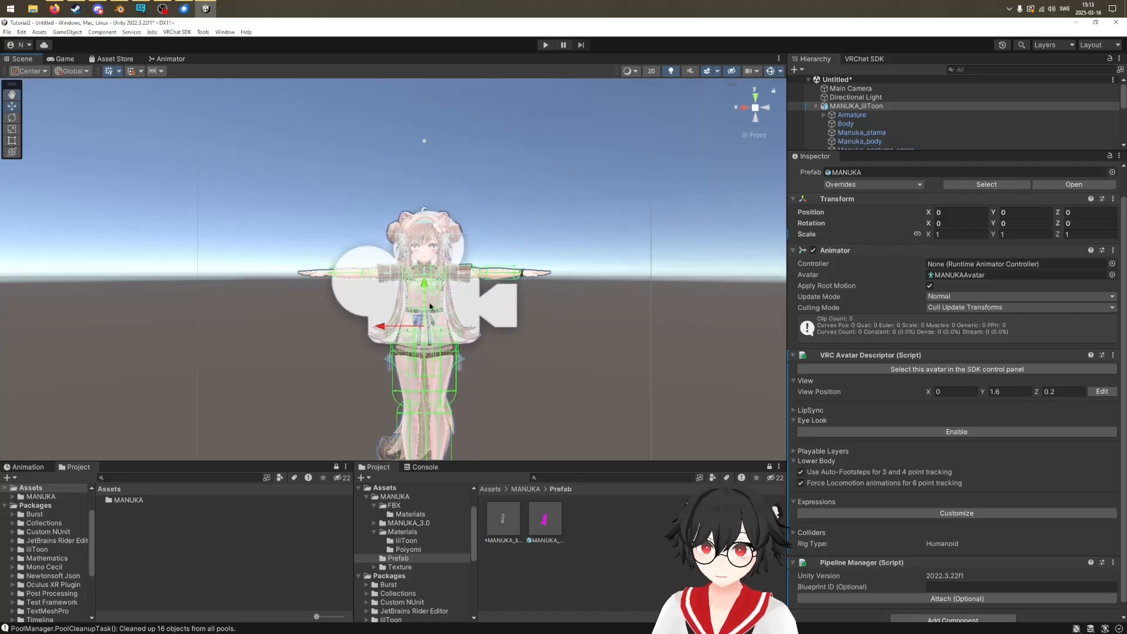
scroll(429, 305, "up", 10)
left_click(745, 108)
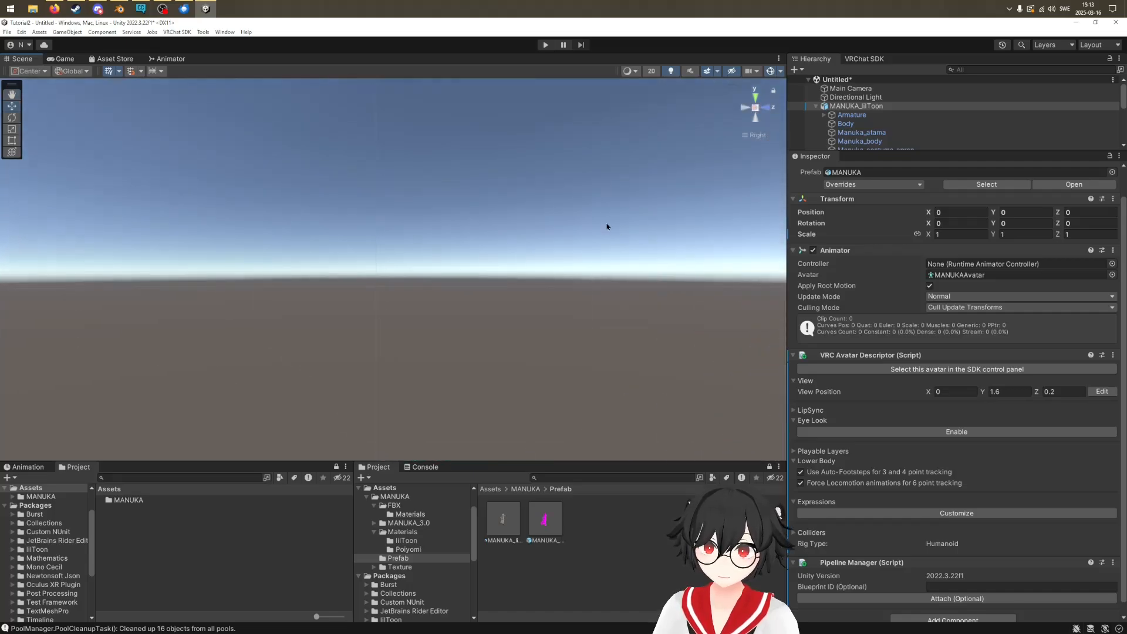
middle_click_drag(607, 227, 357, 224)
middle_click_drag(565, 235, 445, 254)
scroll(445, 253, "down", 3)
middle_click_drag(555, 276, 503, 325)
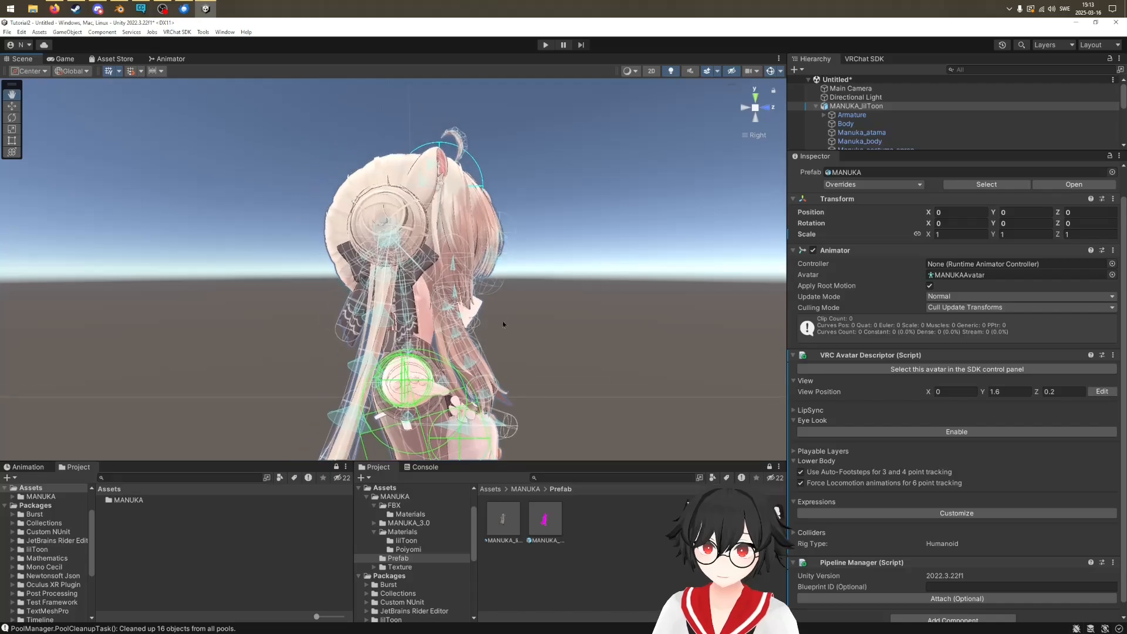
scroll(503, 325, "up", 7)
middle_click_drag(603, 277, 572, 315)
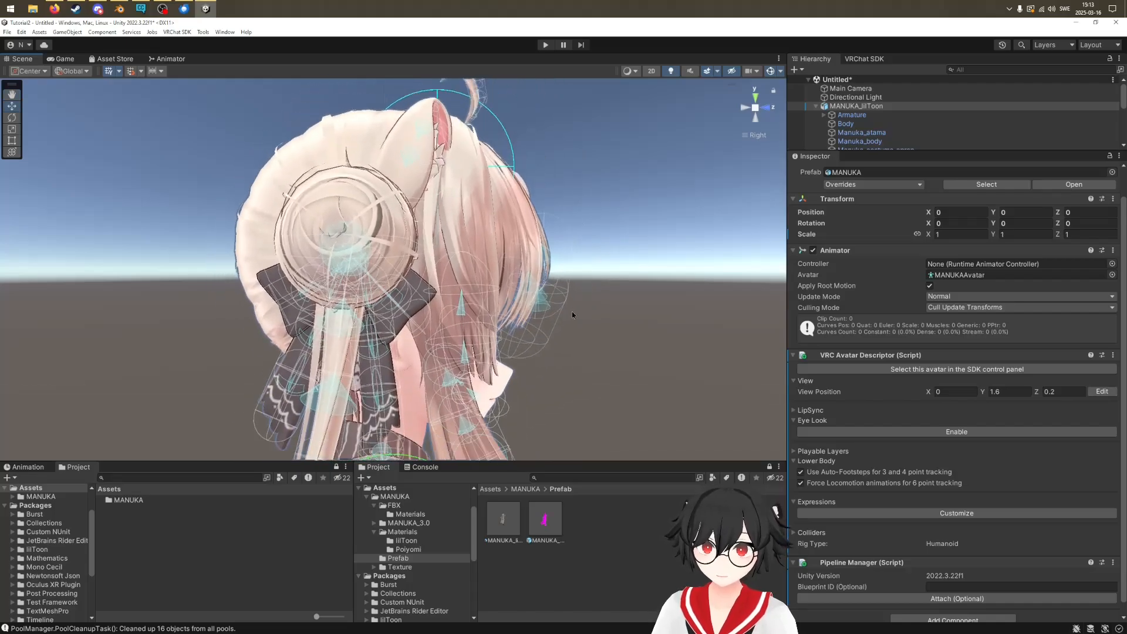
Compare perspective and isometric projection in the right-side scene view, ending on isometric
left_click(744, 136)
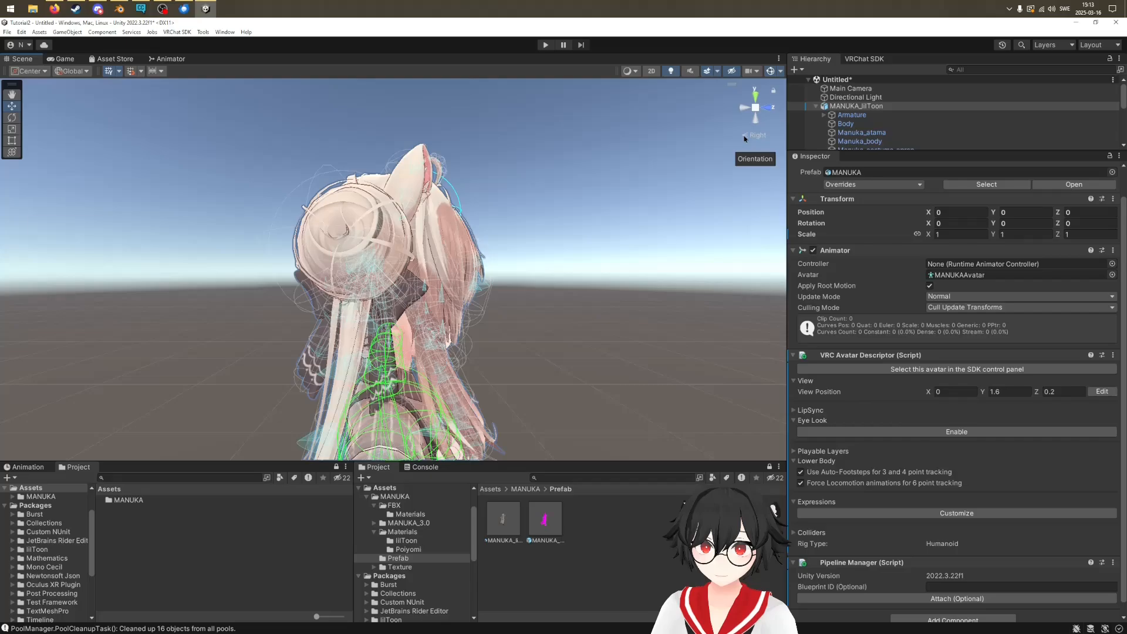
left_click(745, 136)
left_click(744, 137)
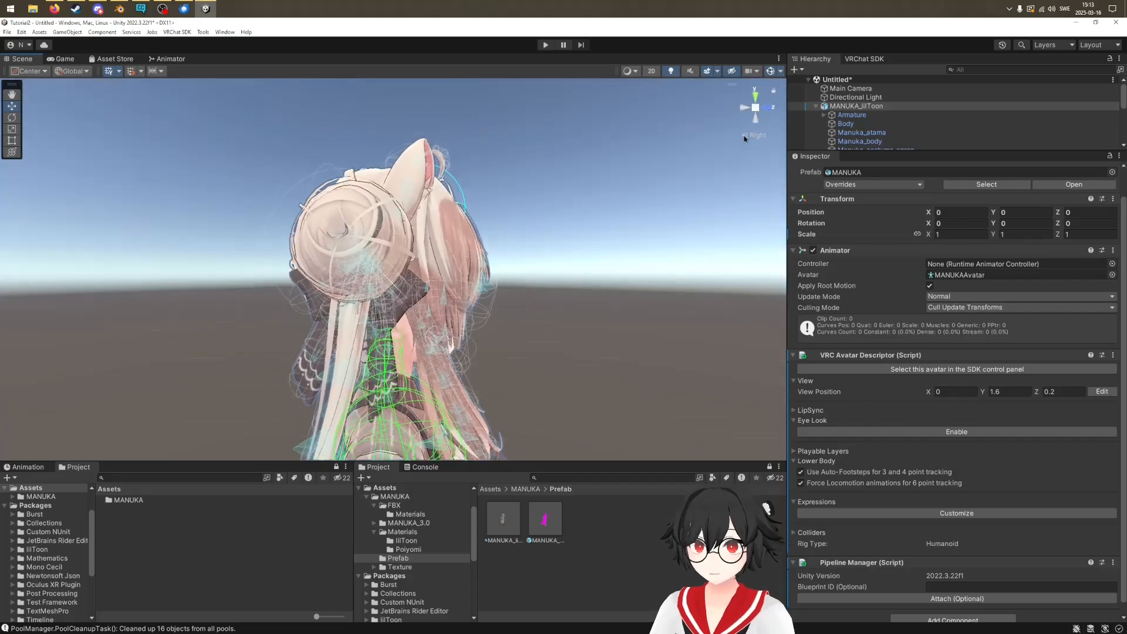
left_click(744, 137)
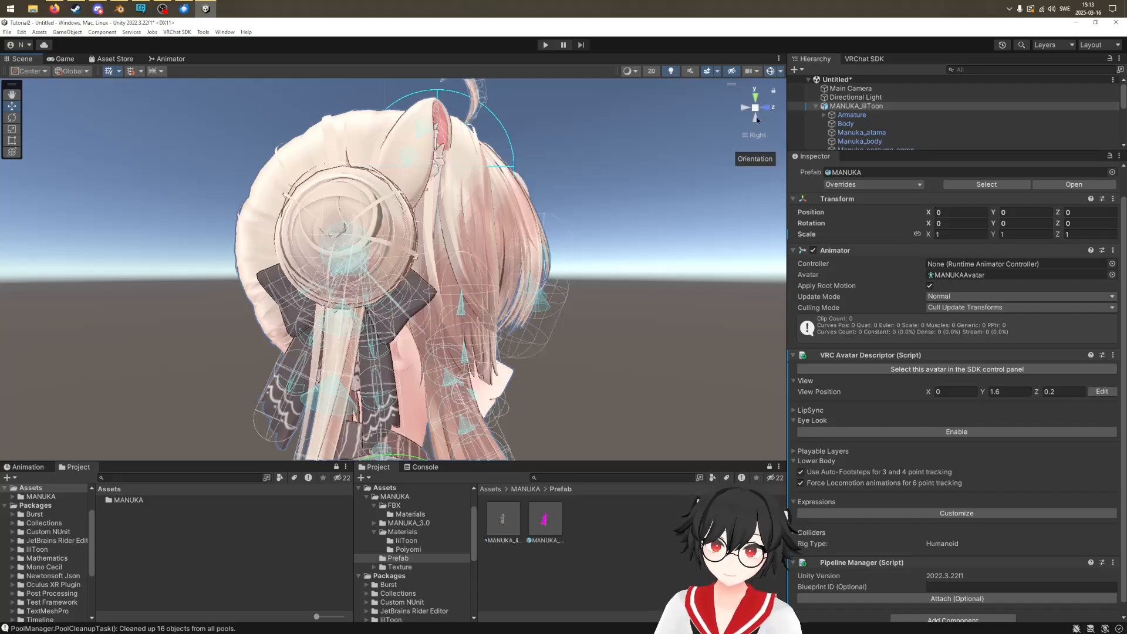
left_click(746, 139)
left_click(748, 138)
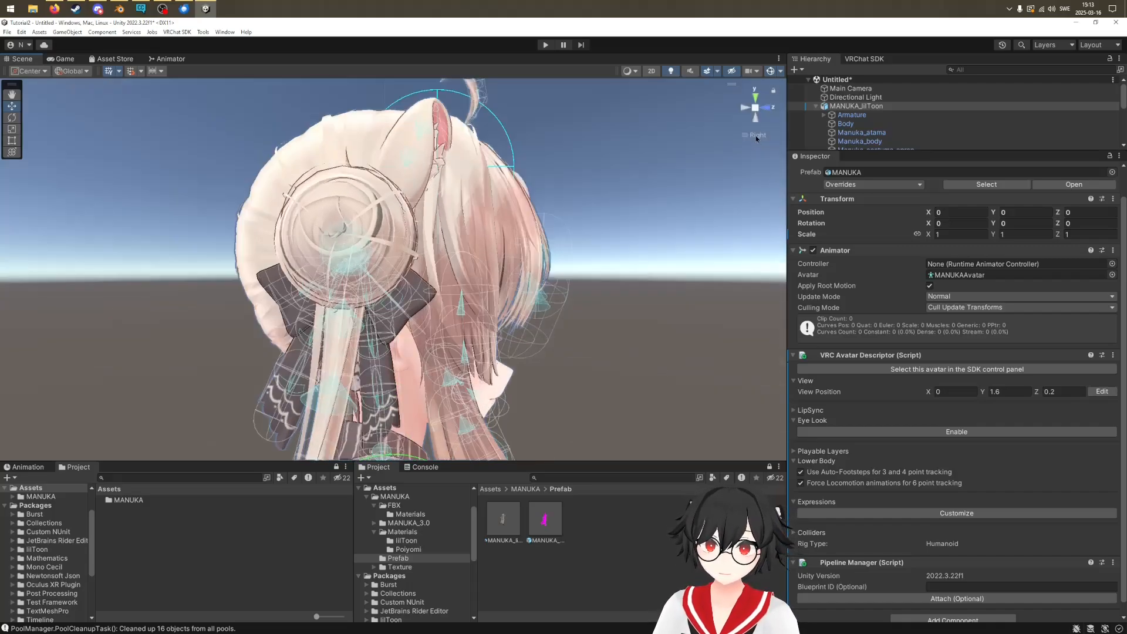
left_click(749, 138)
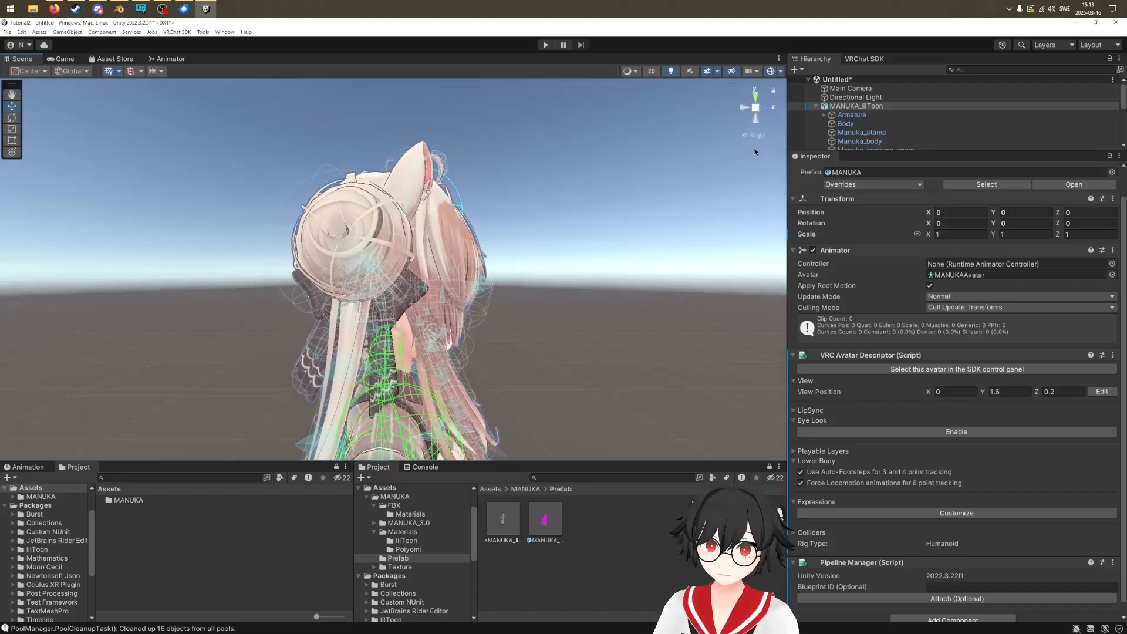
left_click(745, 138)
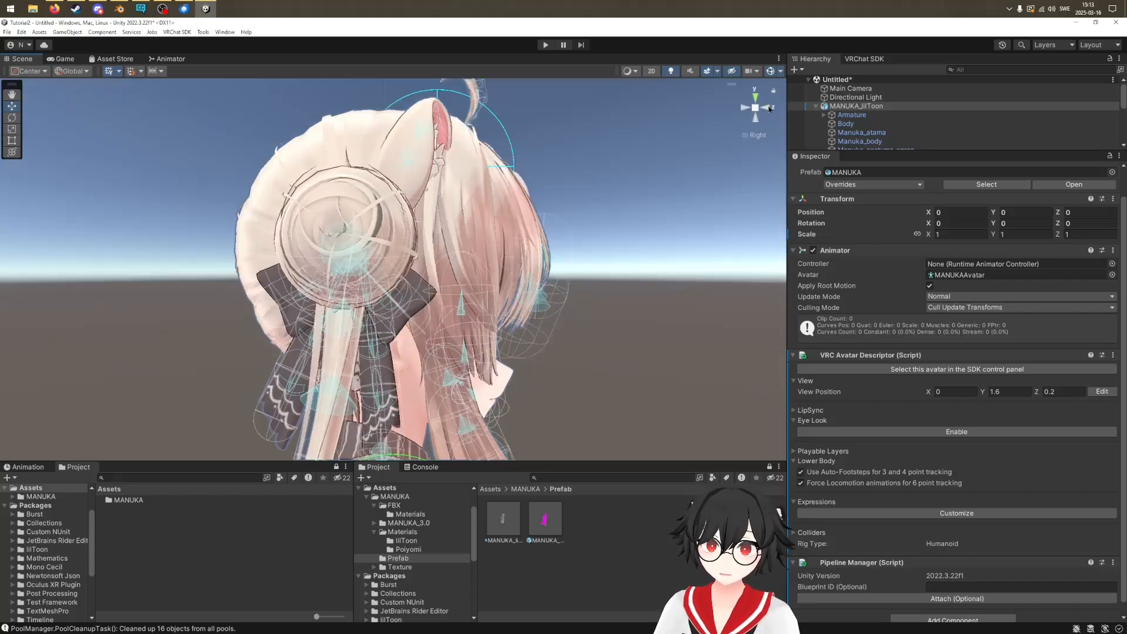
Set the descriptor's View Position Y to 1.132 in the isometric front view, placing the view ball between the avatar's eyes
left_click(766, 107)
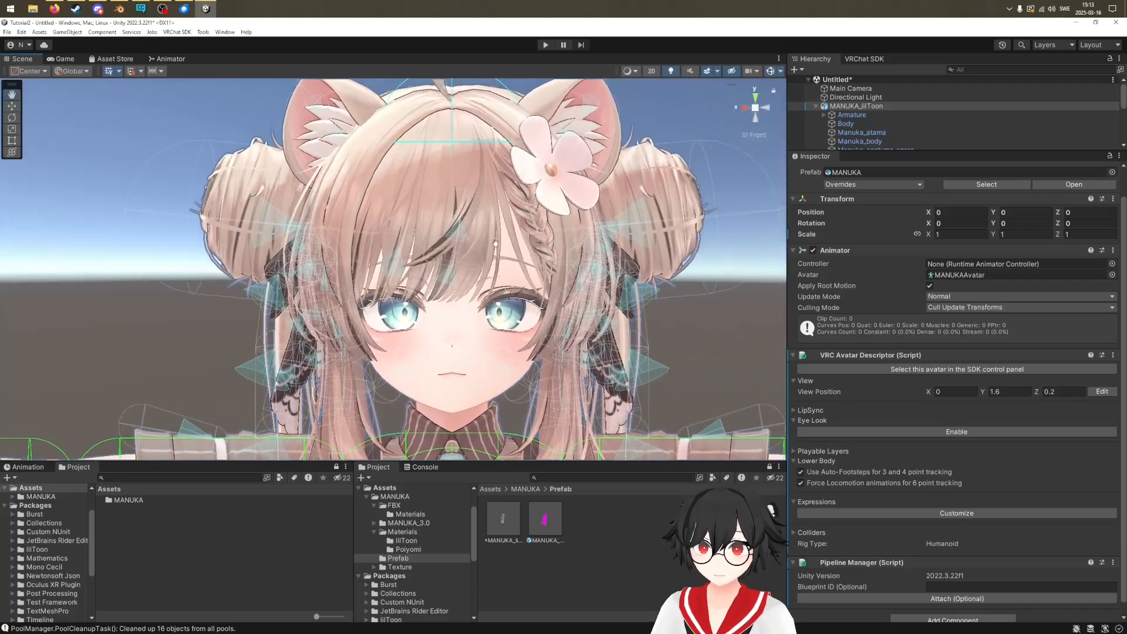
scroll(511, 243, "down", 5)
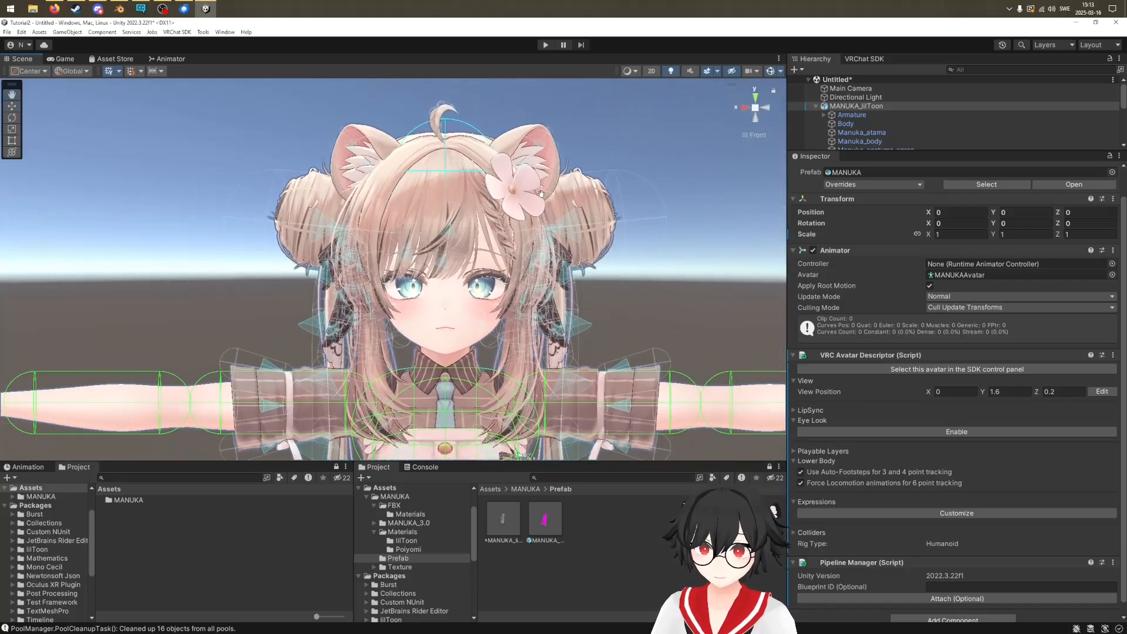
left_click(1010, 392)
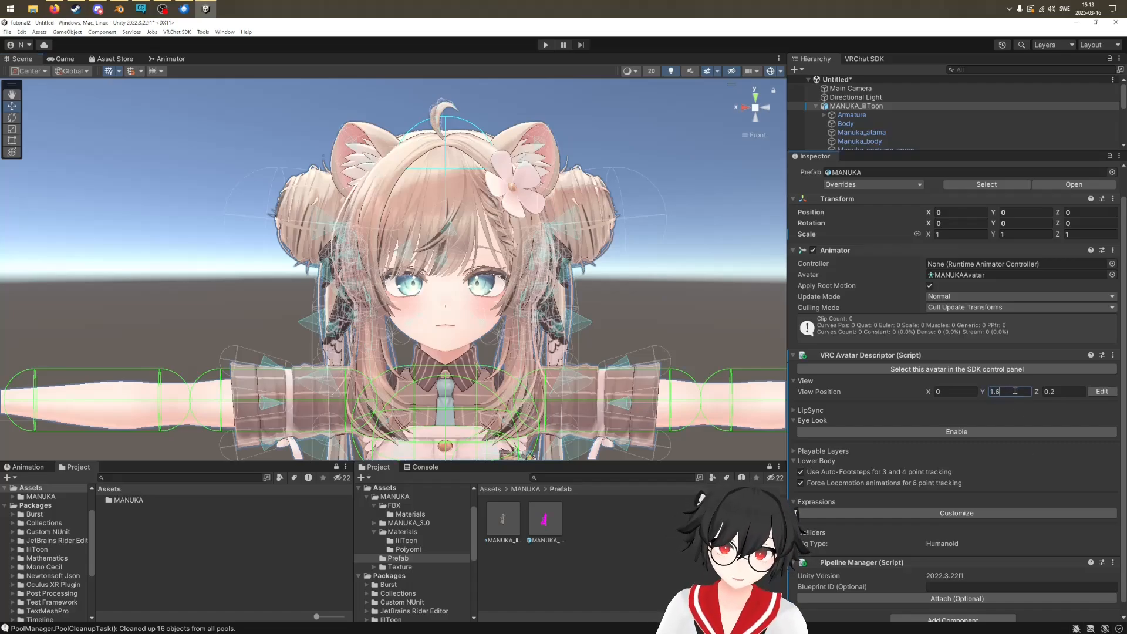
type("1.3")
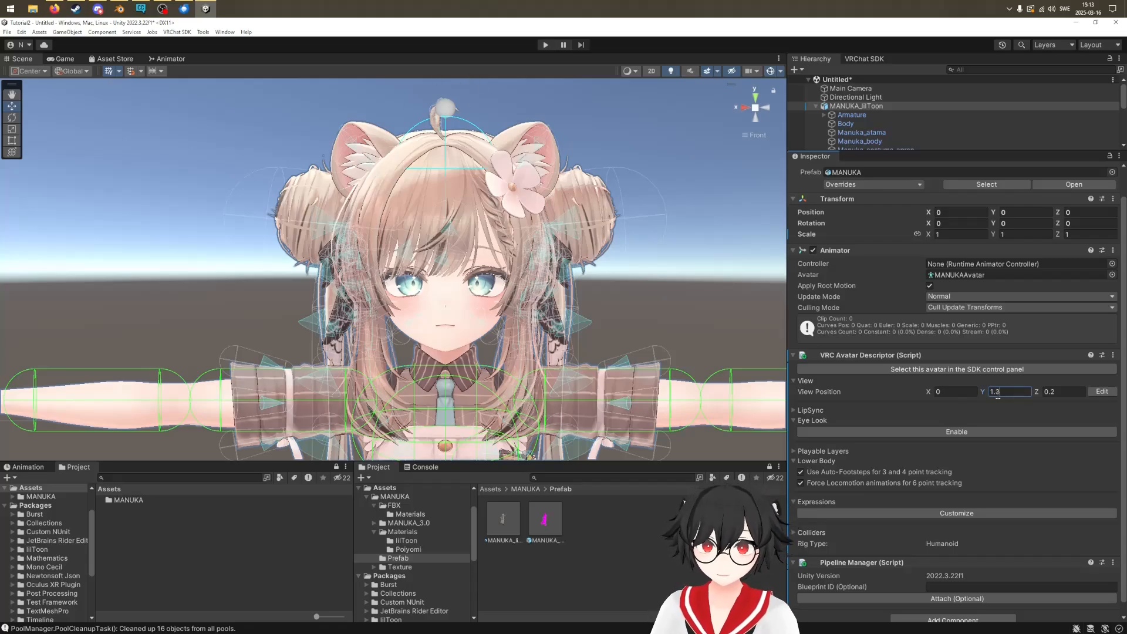
key("BackSpace")
type("2")
key("BackSpace")
type("1")
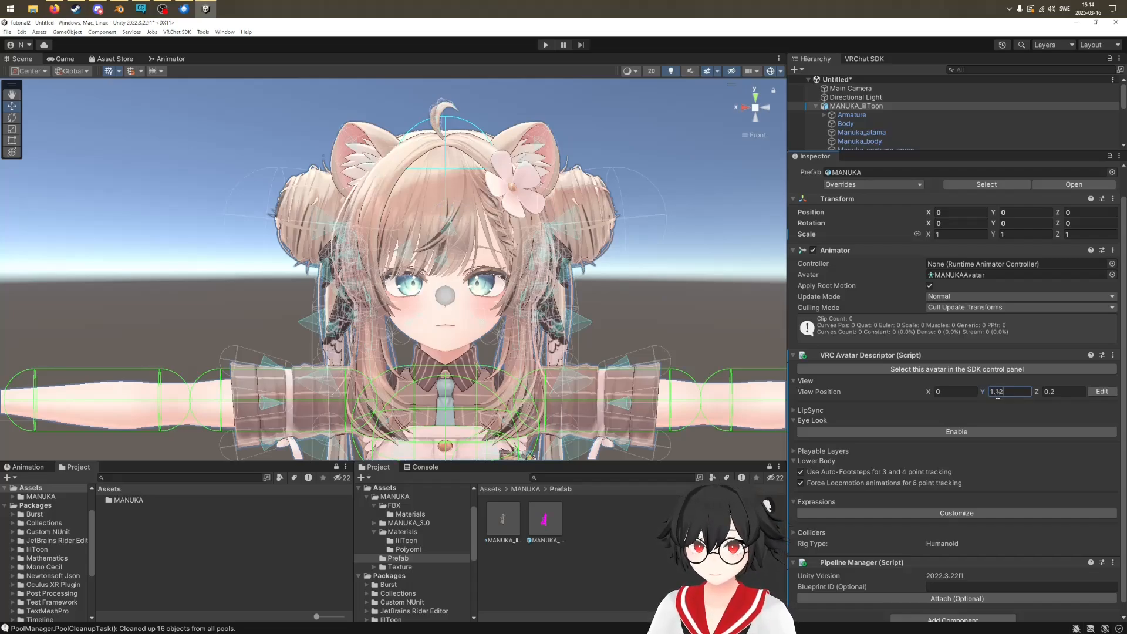
type("2")
key("BackSpace")
type("3")
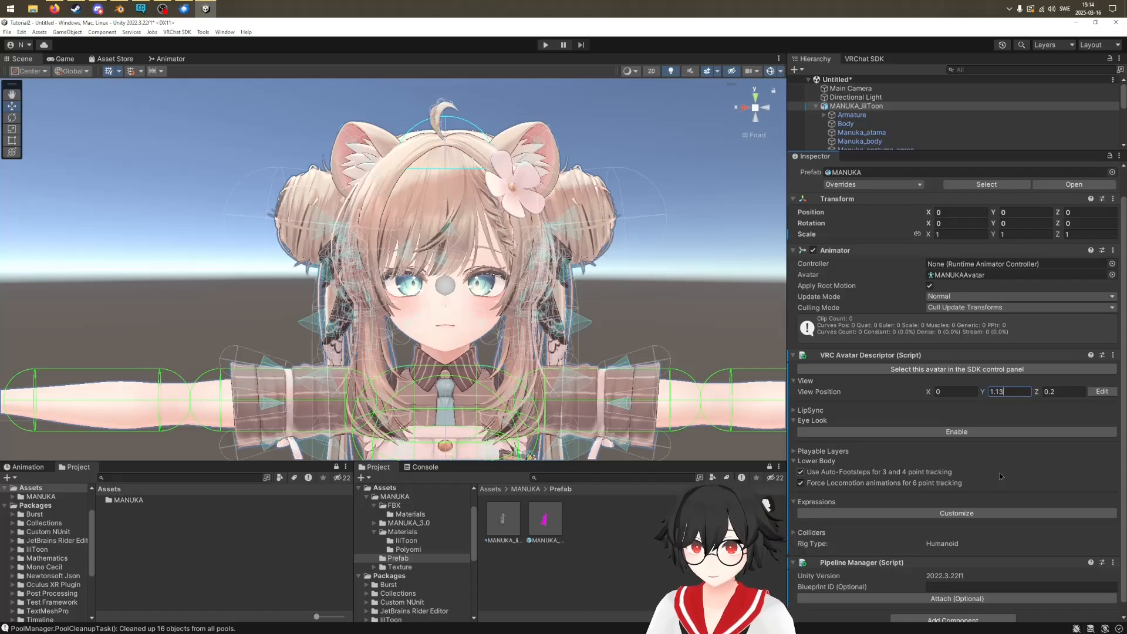
type("5")
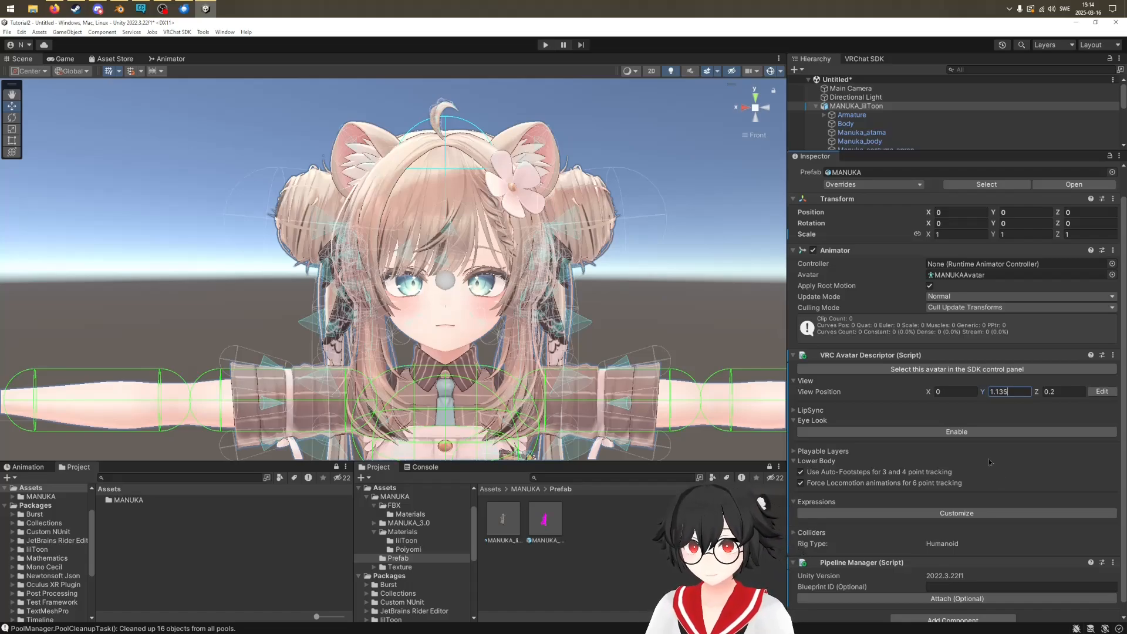
key("BackSpace")
type("4")
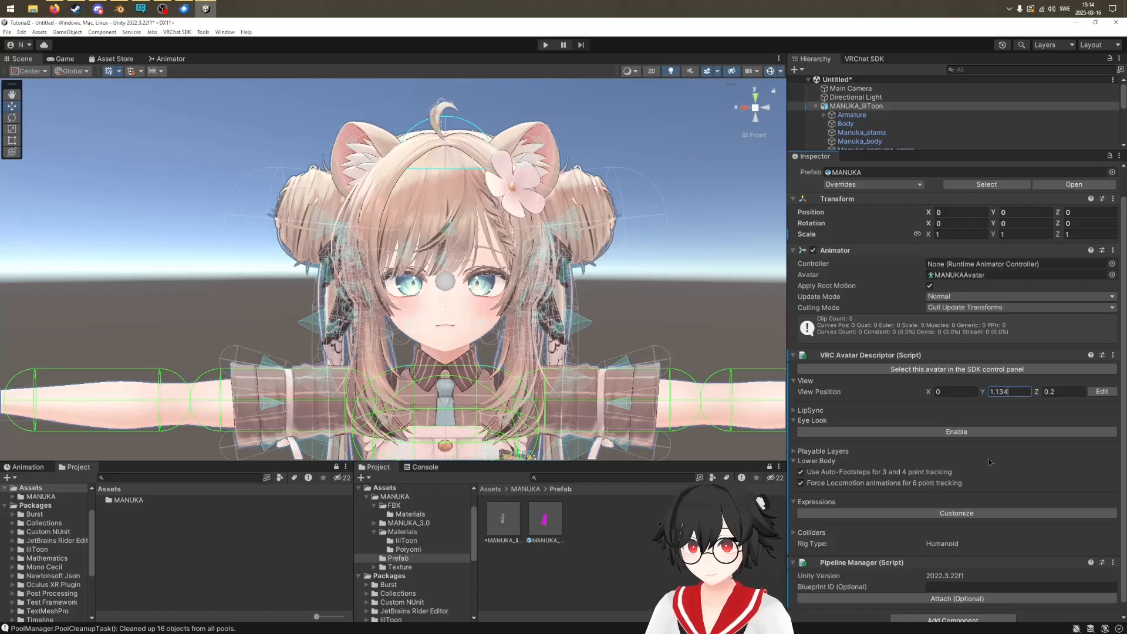
key("BackSpace")
type("2")
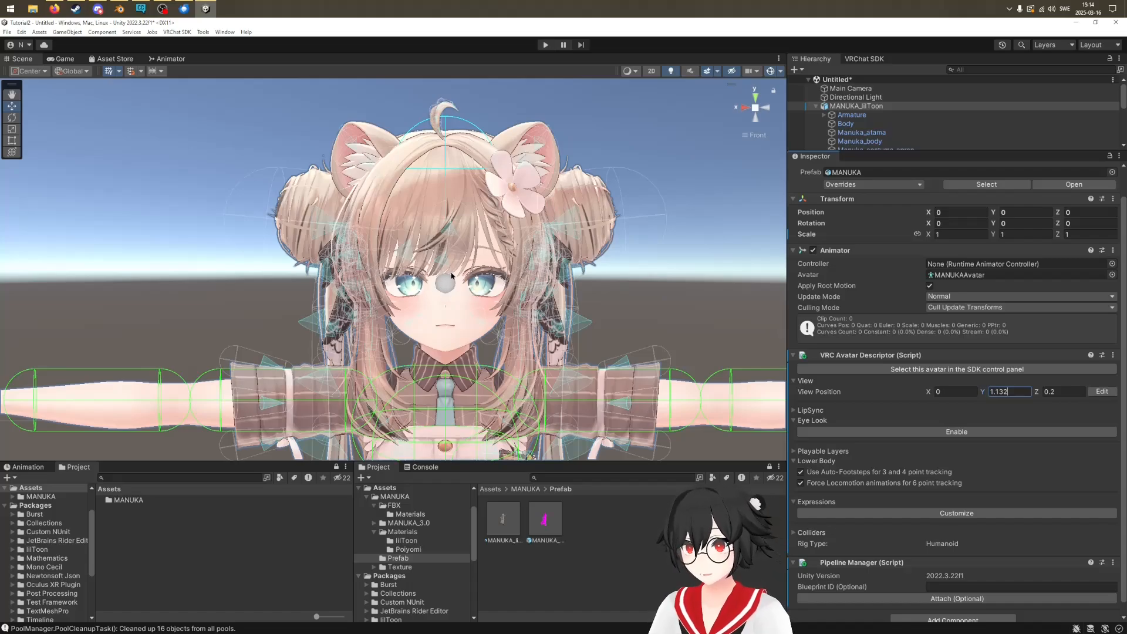
Set the descriptor's View Position Z to 0.02 while looking at the avatar from the right side
left_click(739, 108)
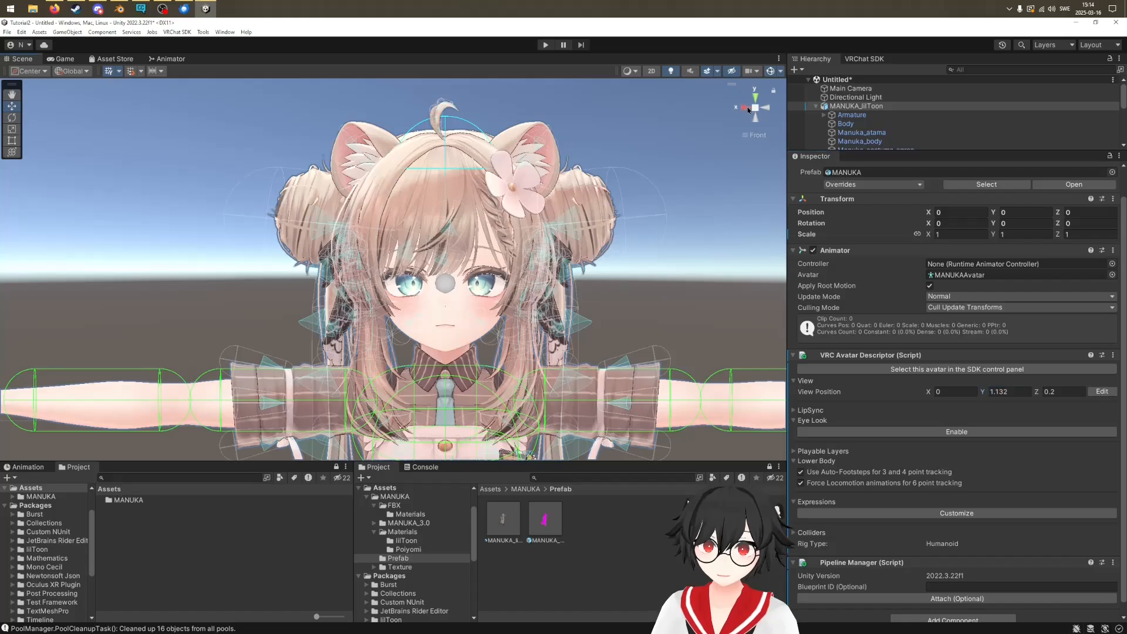
middle_click_drag(533, 256, 586, 260)
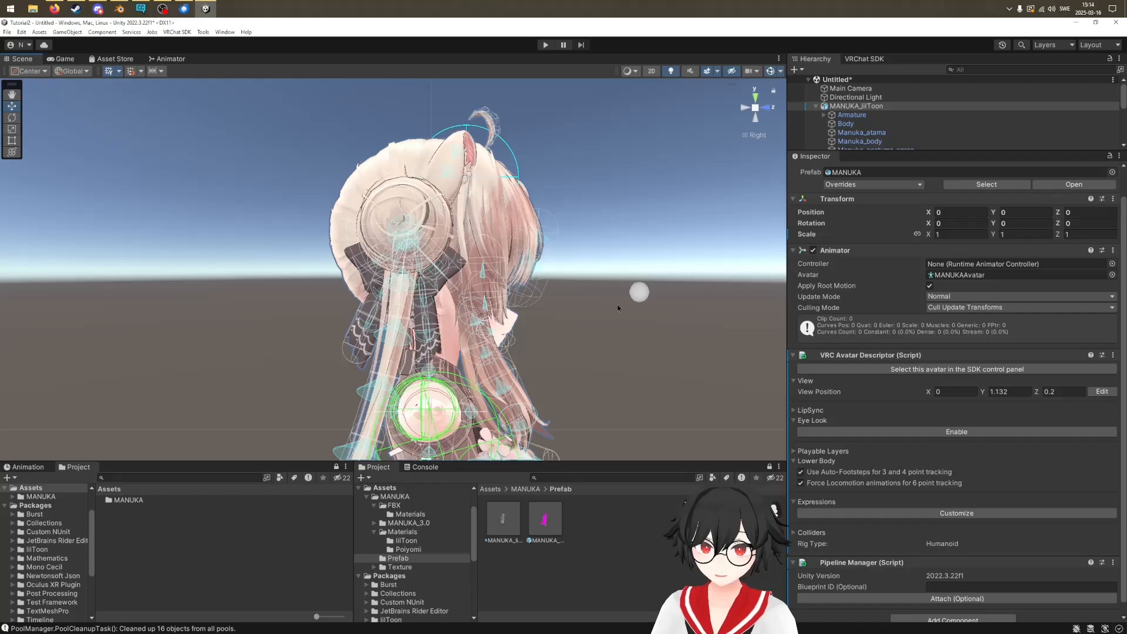
left_click(1065, 392)
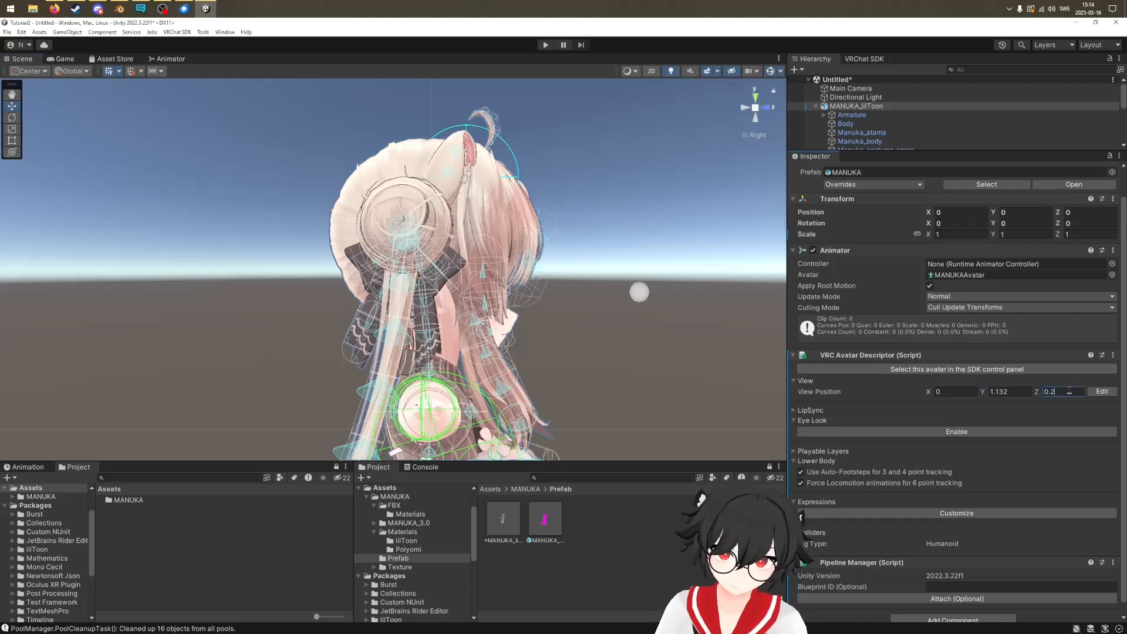
key("BackSpace")
type("1")
key("BackSpace")
type("0")
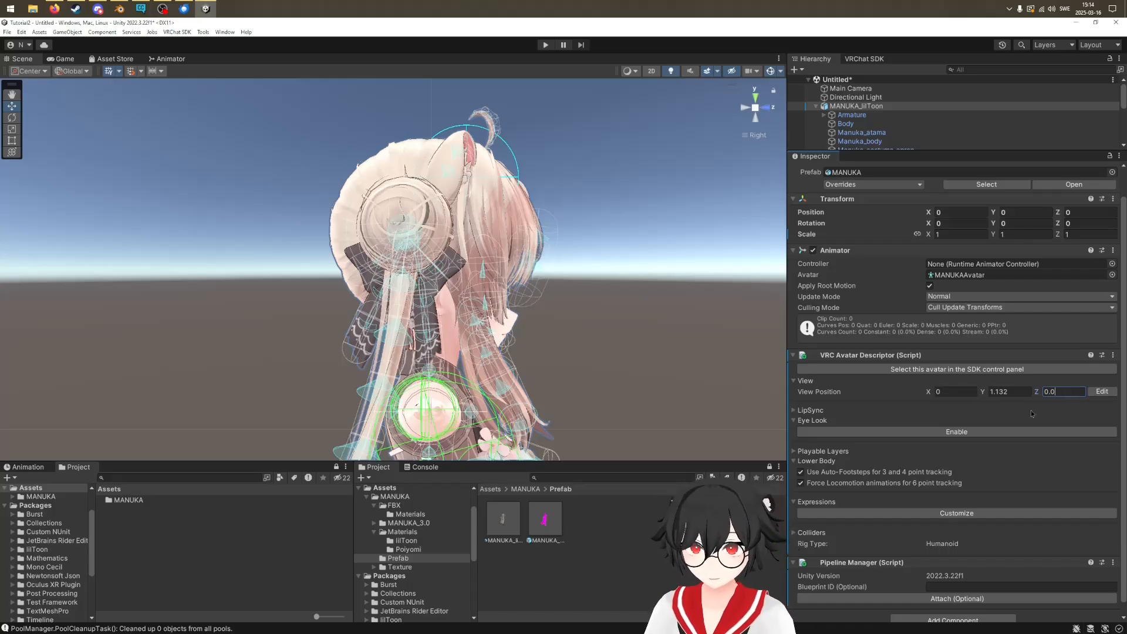
type("5")
key("BackSpace")
type("2")
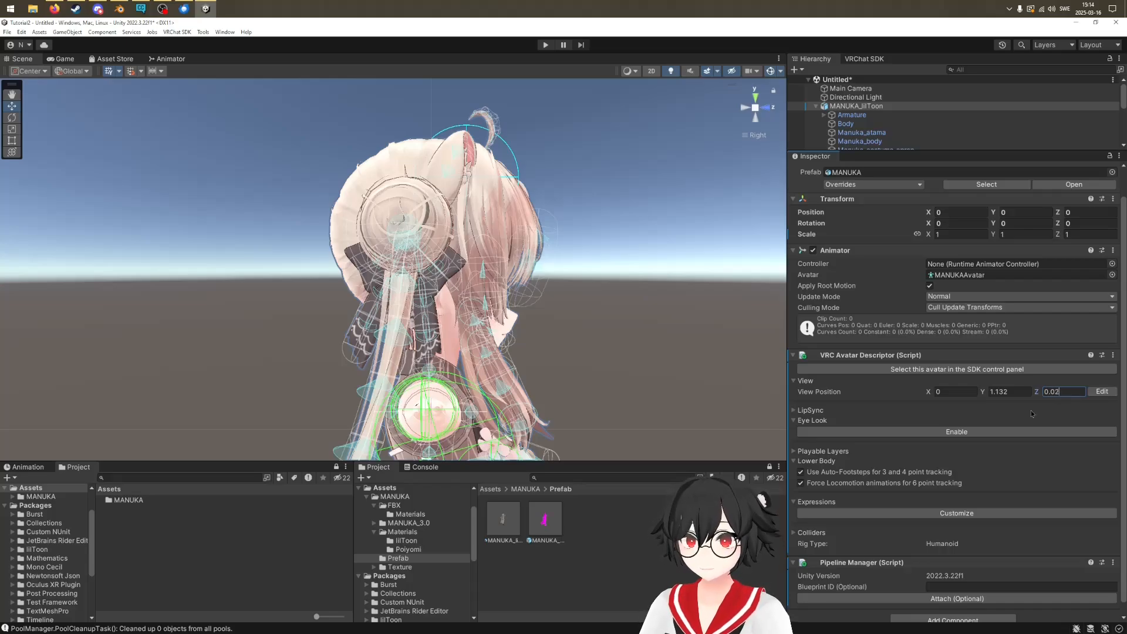
key("BackSpace")
type("1")
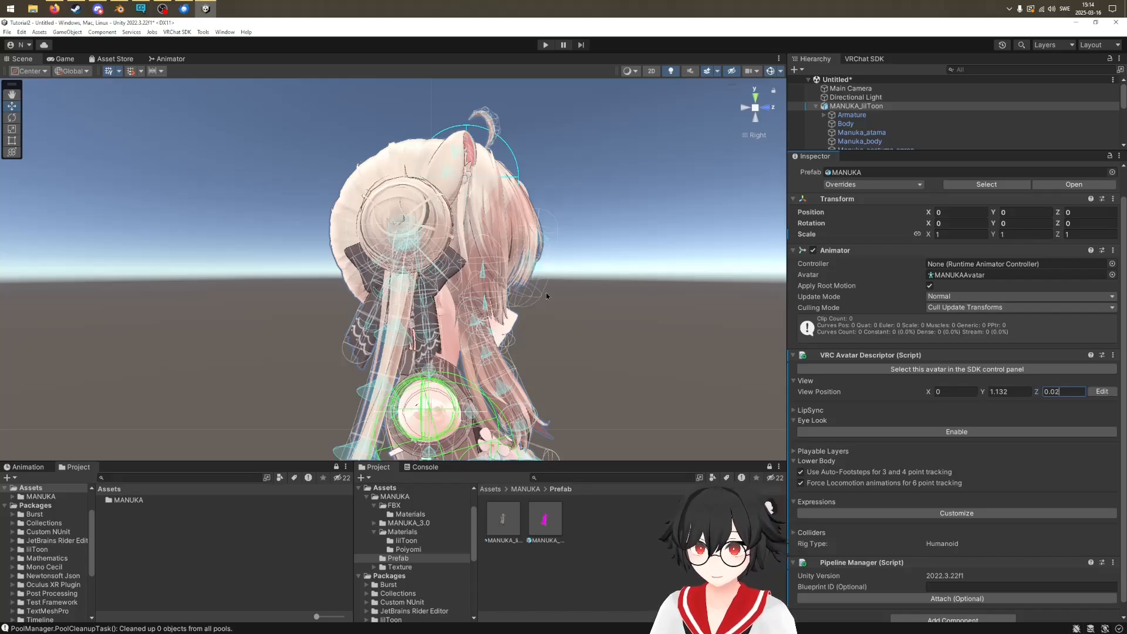
Inspect the avatar's face from the front, collapse the View settings and return the scene to perspective projection
middle_click_drag(546, 296, 498, 307)
left_click_drag(497, 307, 226, 278, "alt")
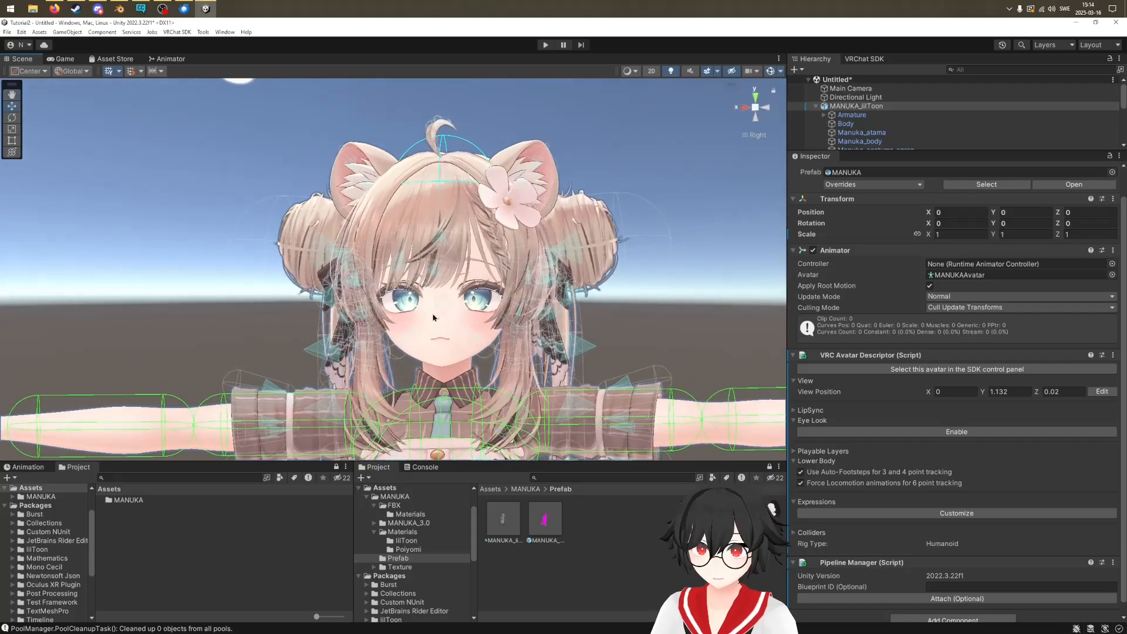
middle_click_drag(445, 304, 458, 326)
left_click_drag(458, 326, 499, 346, "alt")
middle_click_drag(499, 347, 522, 330)
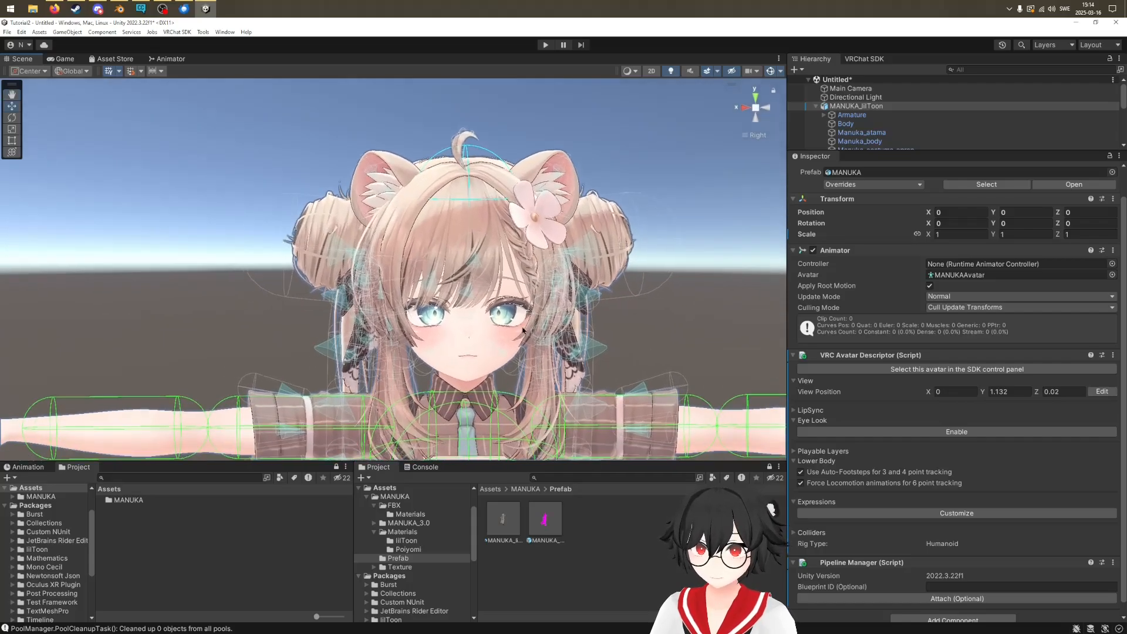
left_click_drag(496, 326, 520, 326, "alt")
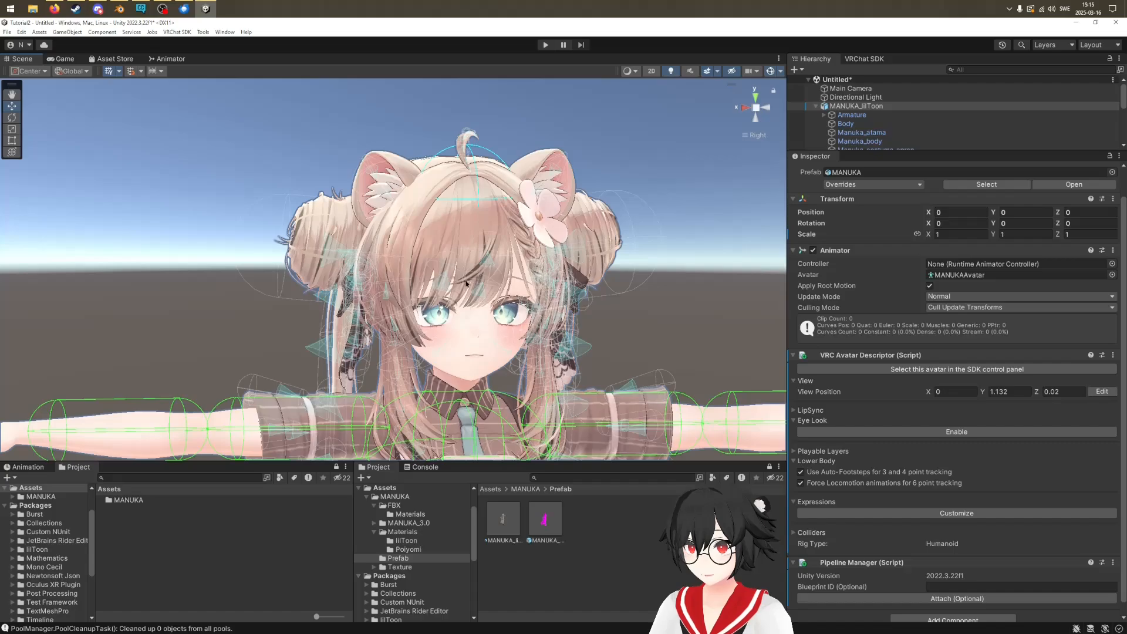
left_click(795, 380)
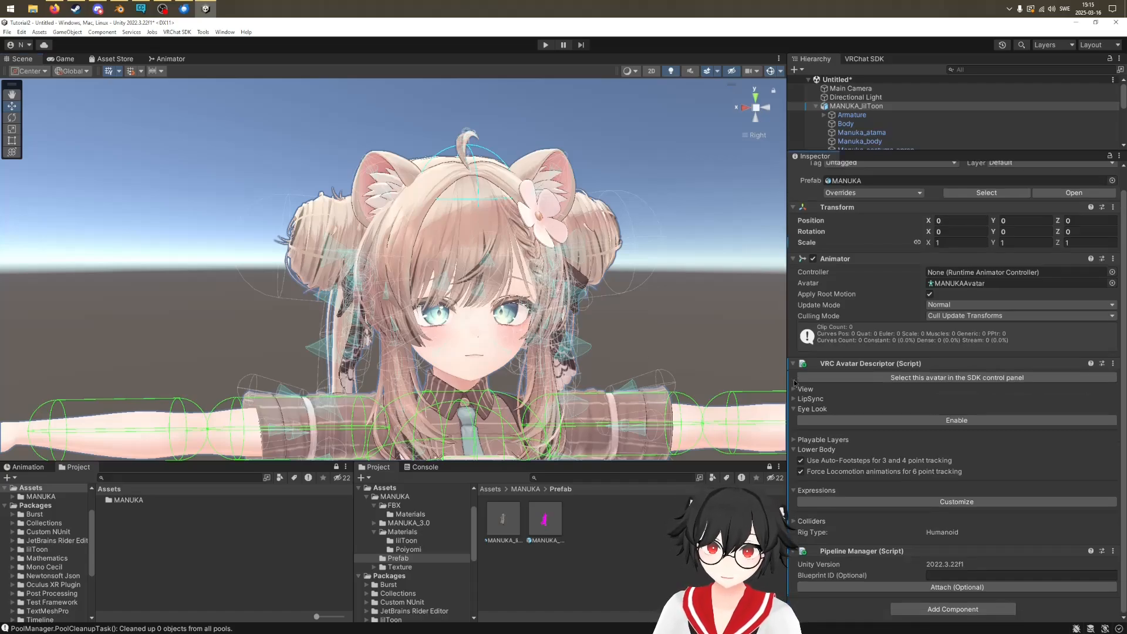
left_click(751, 135)
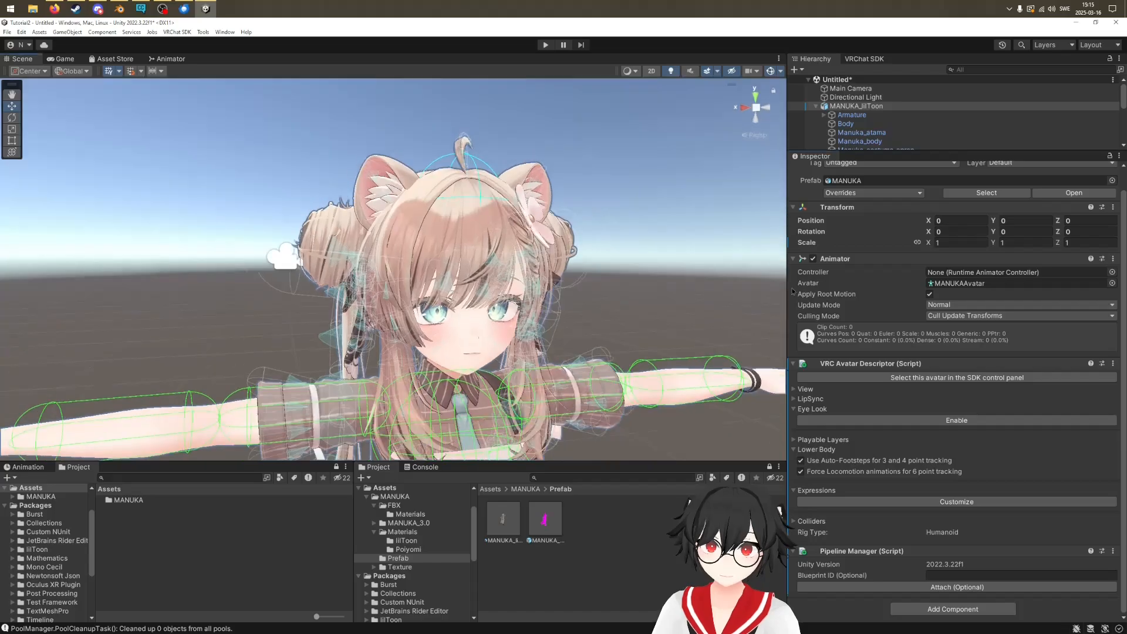
Auto-detect the LipSync settings of the avatar descriptor, keeping the Viseme Blend Shape mode
left_click(797, 399)
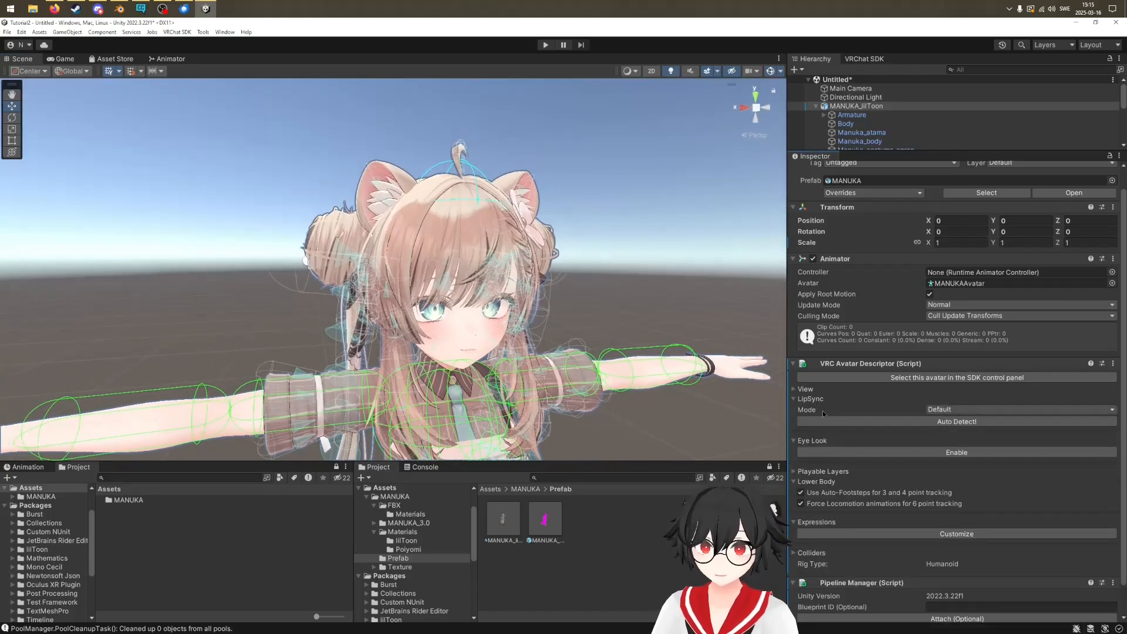
left_click(966, 421)
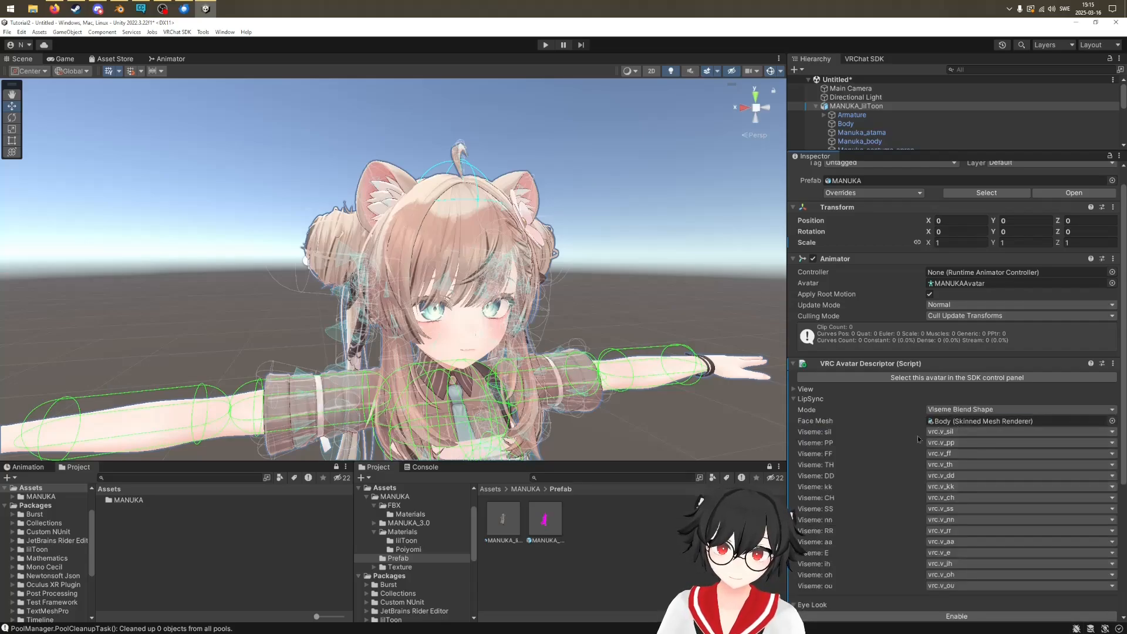
scroll(898, 499, "down", 2)
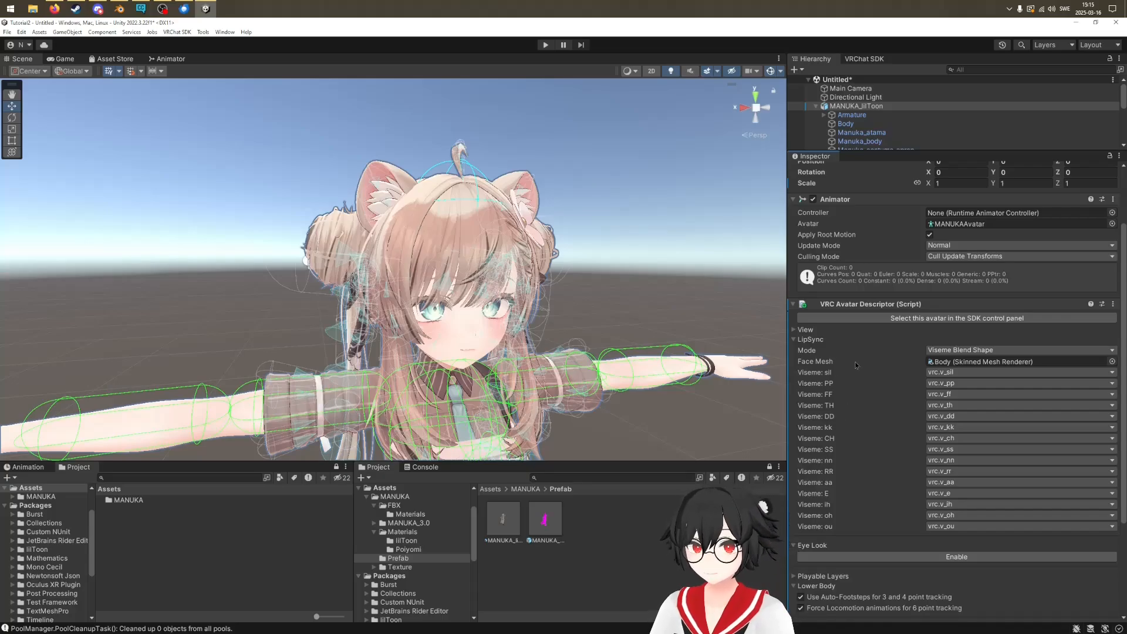
left_click(944, 350)
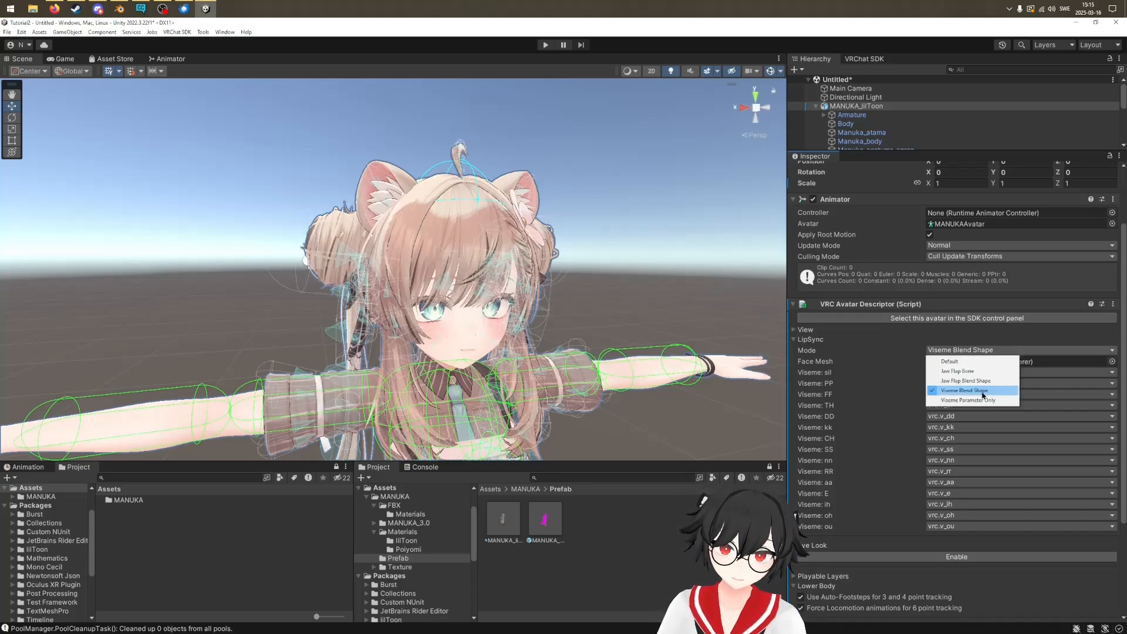
left_click(923, 384)
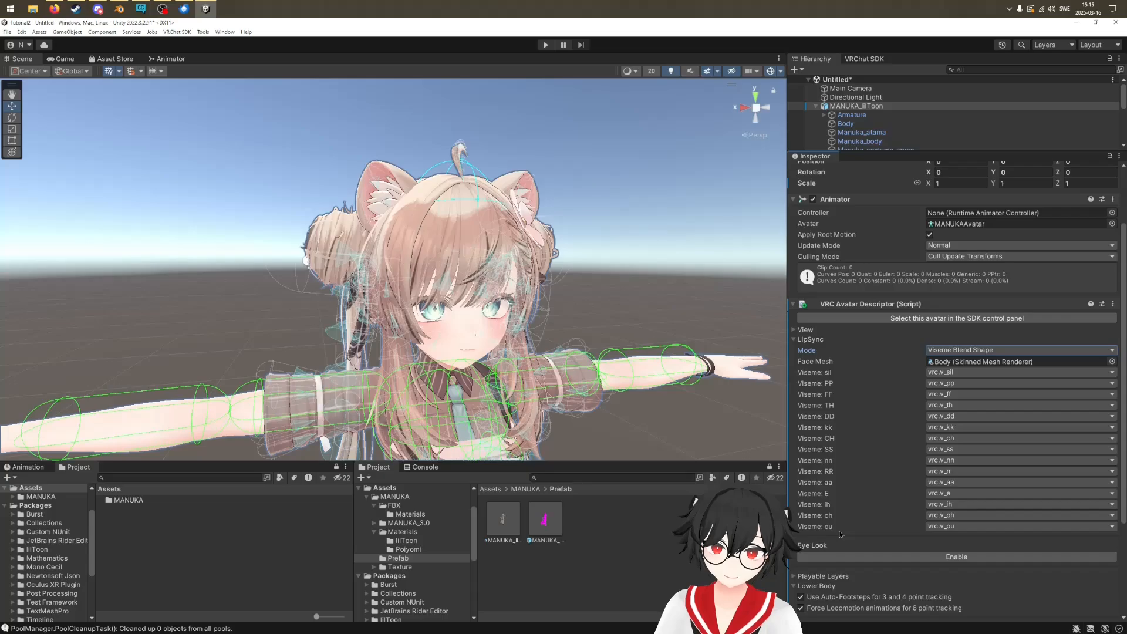
Examine the blend shapes selectable for the aa viseme, including the Japanese MMD vowels, and collapse LipSync without changing the assignment
left_click(952, 483)
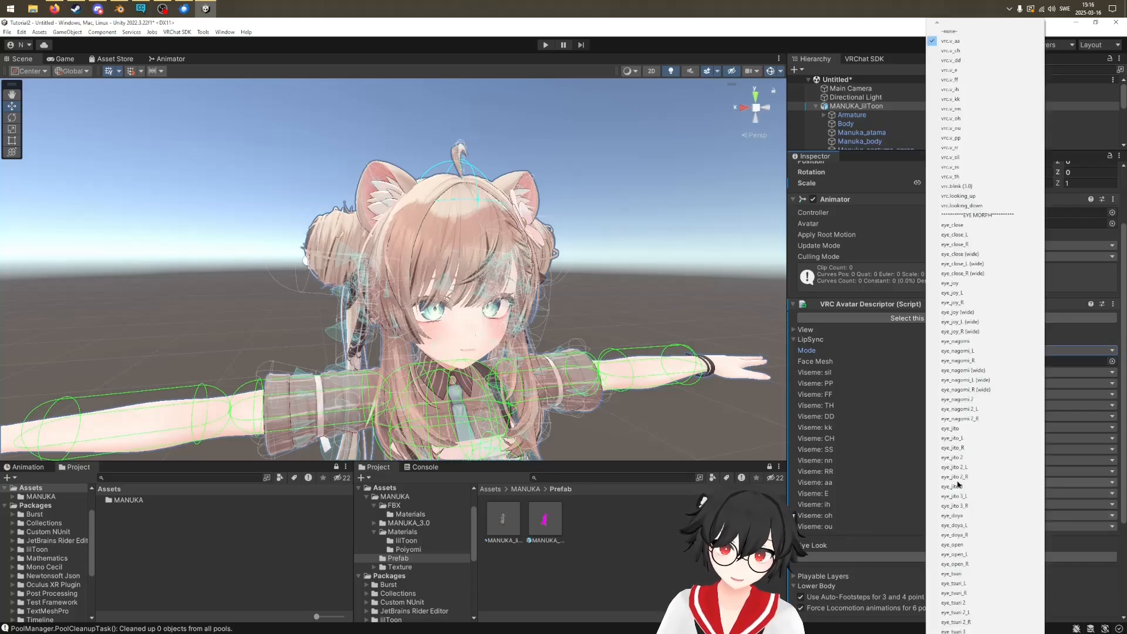
scroll(957, 482, "up", 1)
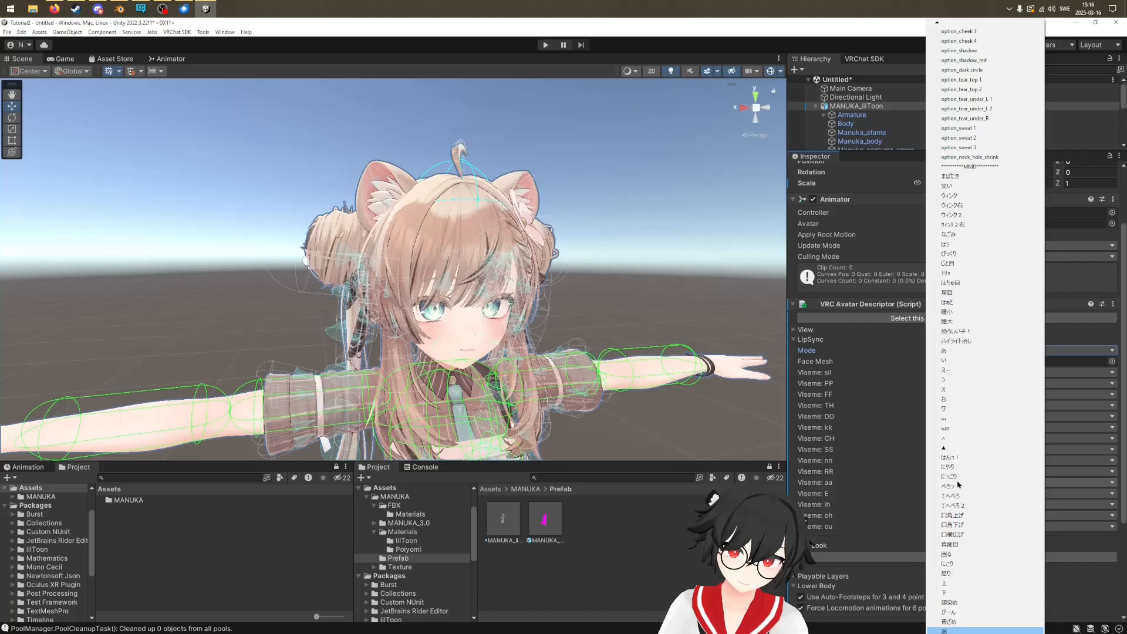
key("Up")
key("Up")
key("Up")
key("Up")
key("Up")
key("Up")
key("Up")
key("Up")
key("Up")
key("Up")
key("Up")
key("Up")
key("Up")
key("Up")
key("Up")
key("Up")
key("Up")
key("Up")
key("Up")
key("Up")
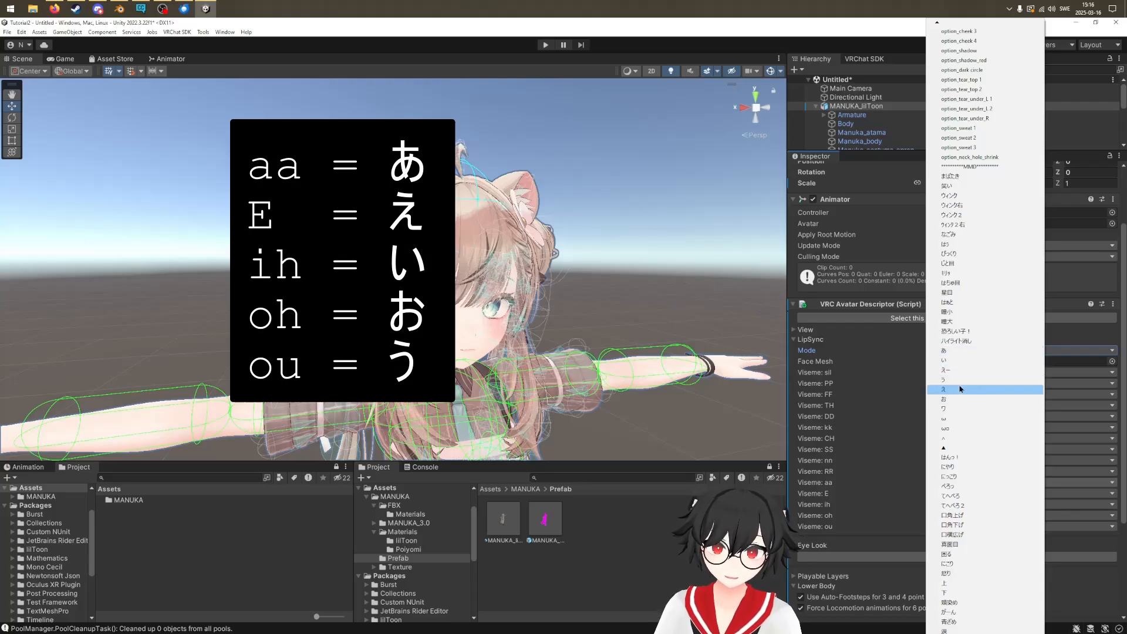
left_click(822, 498)
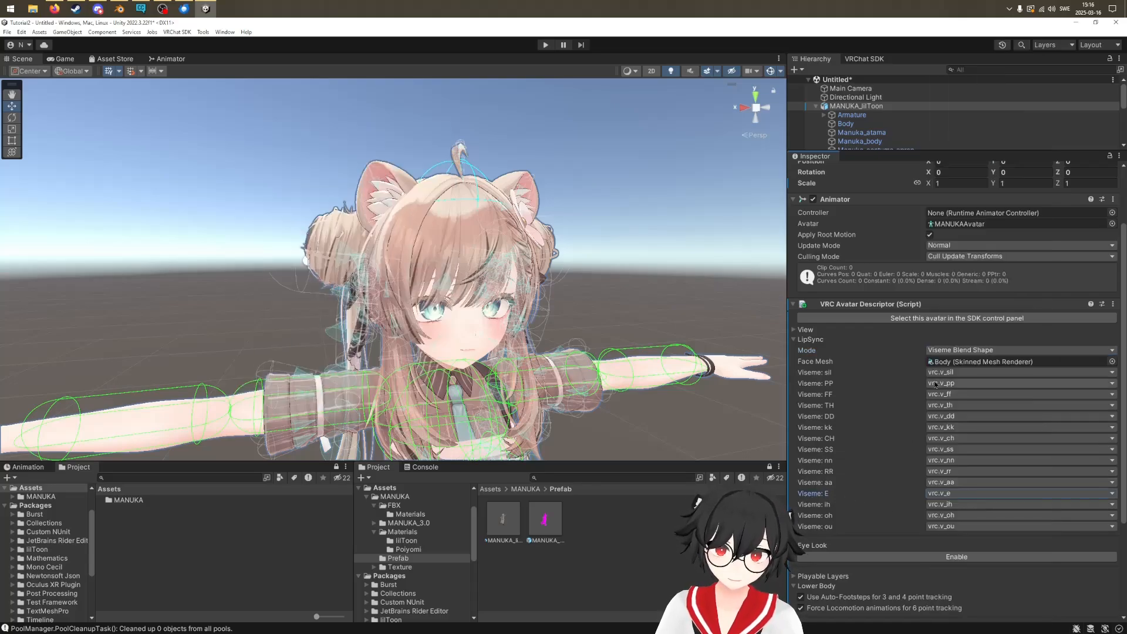
left_click(795, 341)
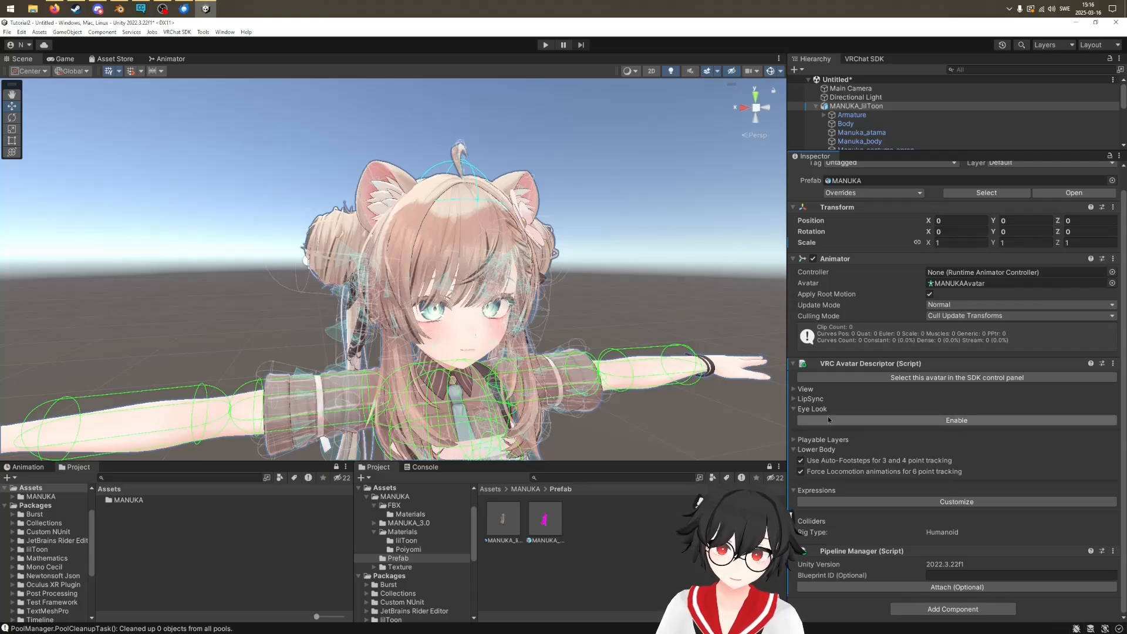
Enable Eye Look on the avatar descriptor and review its eye movement settings
left_click(957, 420)
scroll(964, 431, "down", 3)
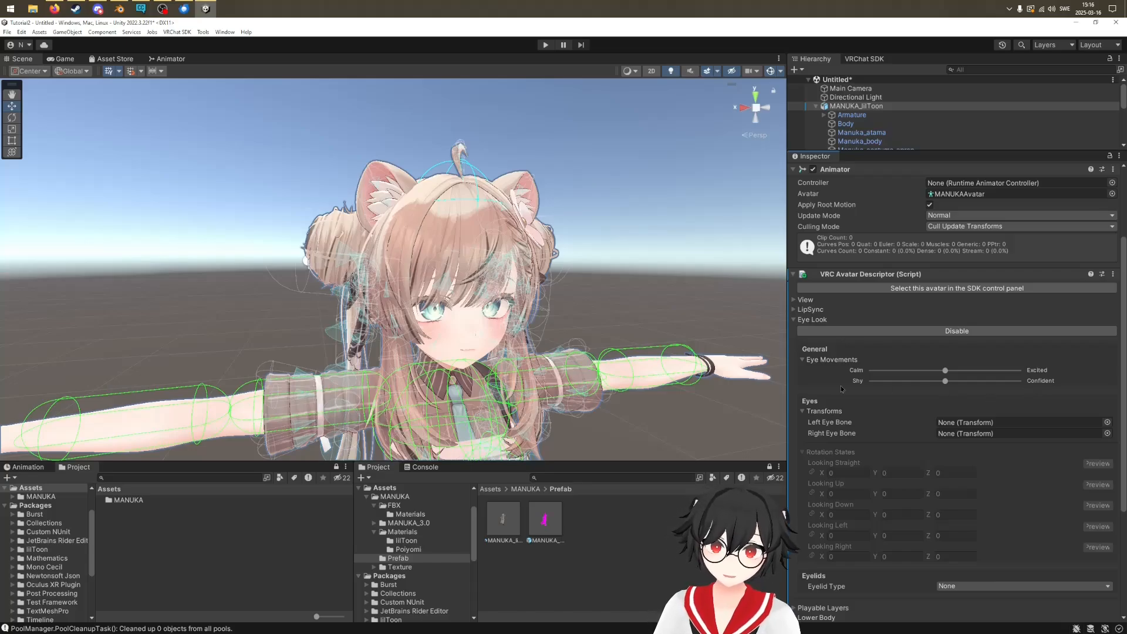
scroll(841, 389, "down", 1)
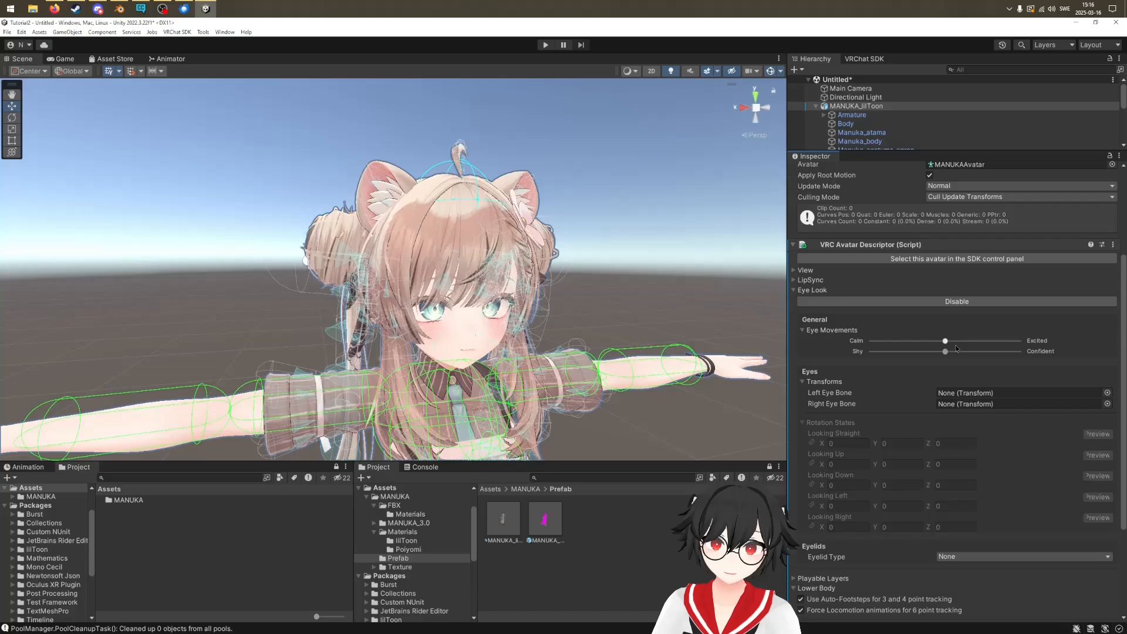
Assign the LeftEye and RightEye transforms as the left and right eye bones of Eye Look
scroll(845, 344, "down", 1)
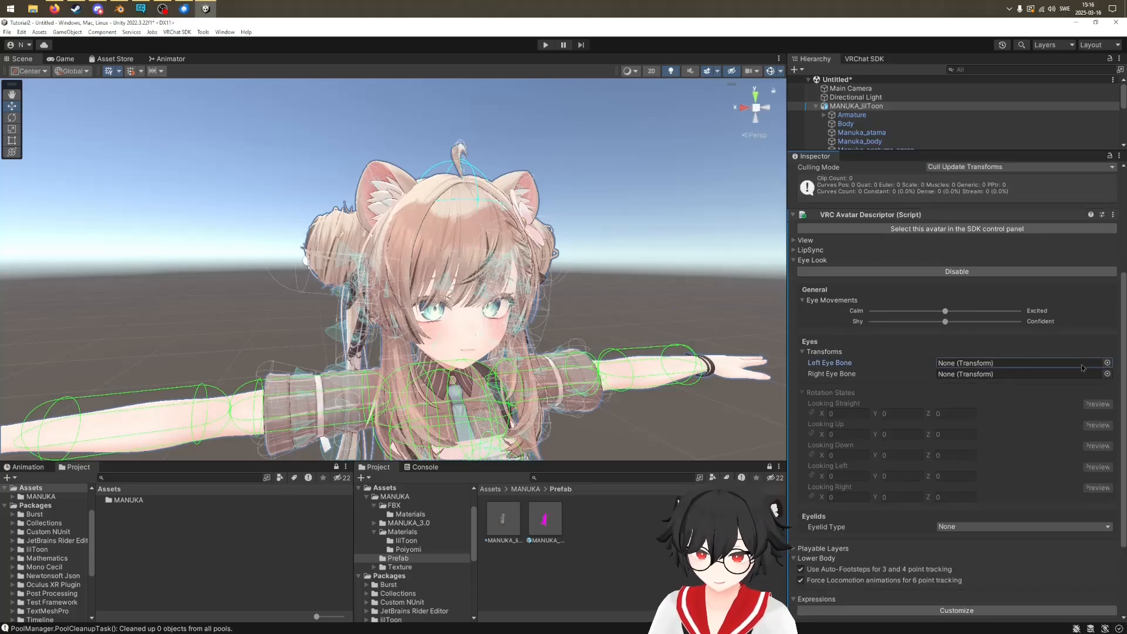
left_click(1107, 362)
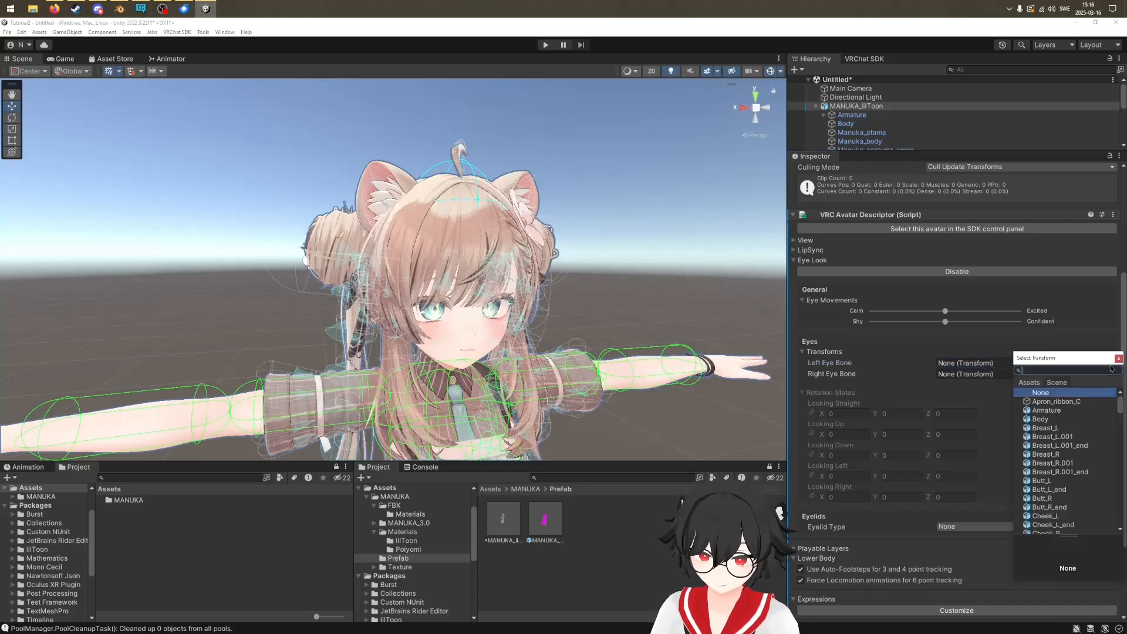
type("eye")
double_click(1048, 402)
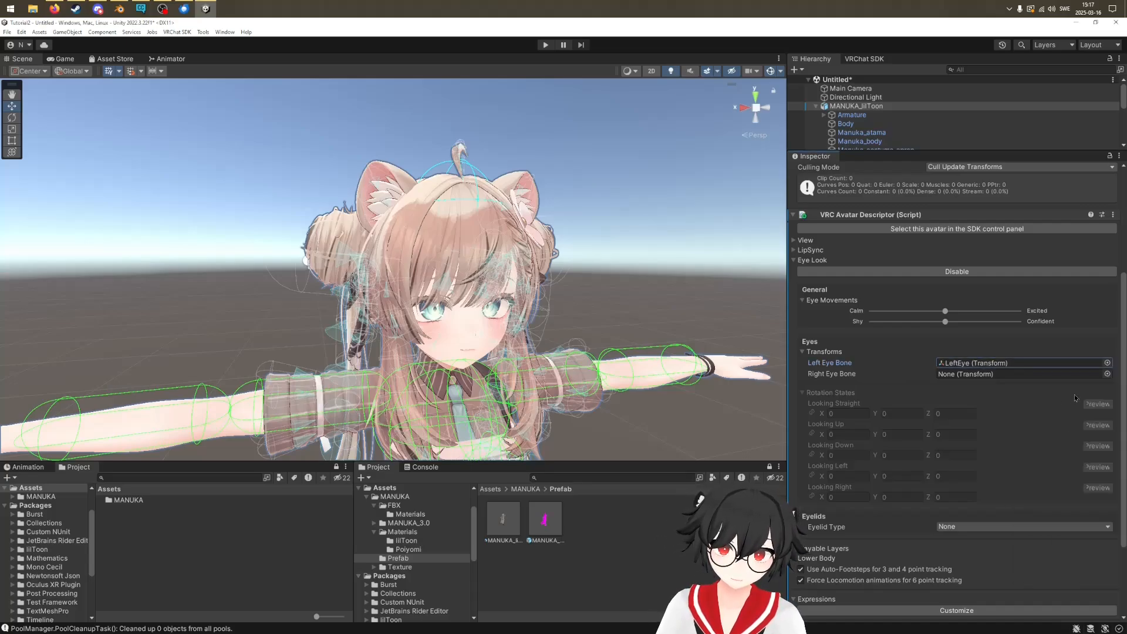
left_click(1105, 373)
type("eye")
double_click(1047, 419)
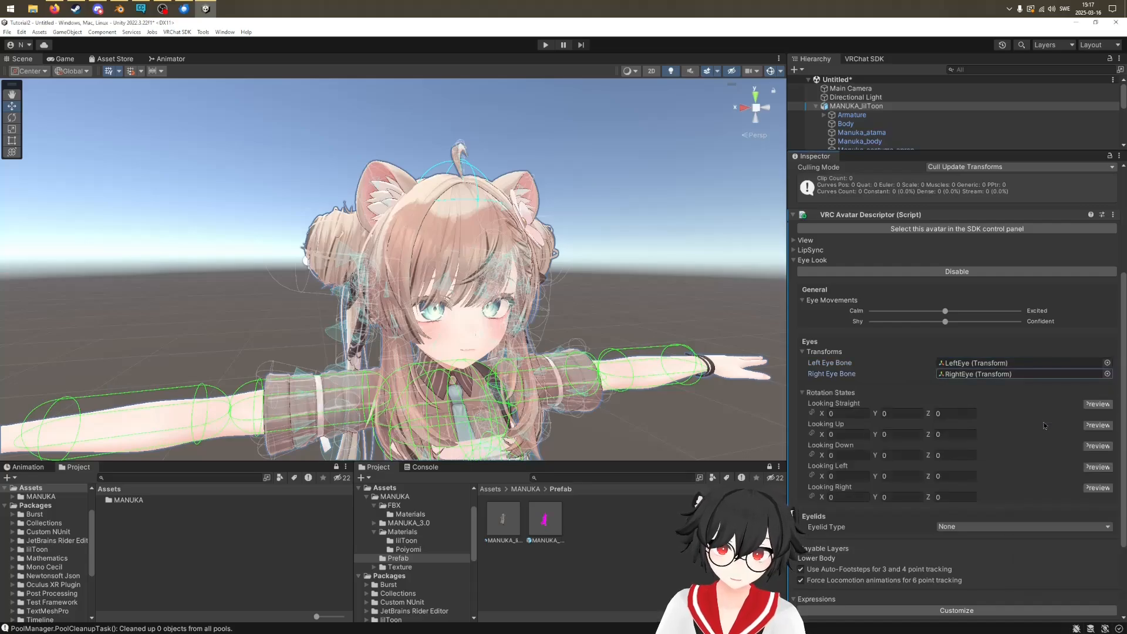
Set the eye rotation states to X -20 for Looking Up and X 20 for Looking Down
scroll(891, 365, "down", 2)
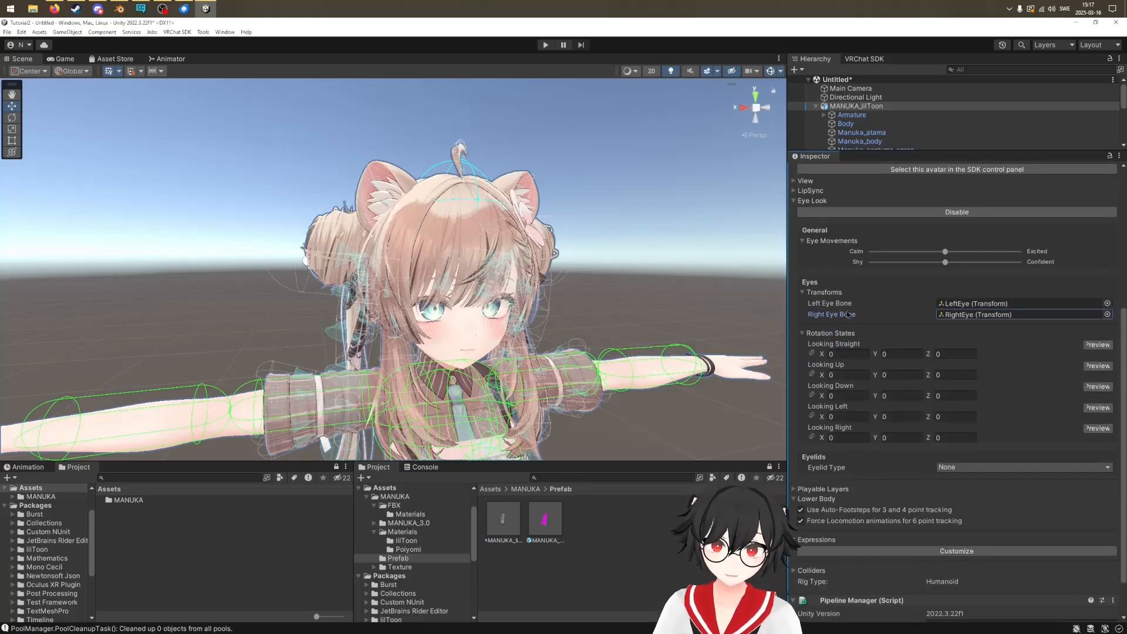
left_click(848, 374)
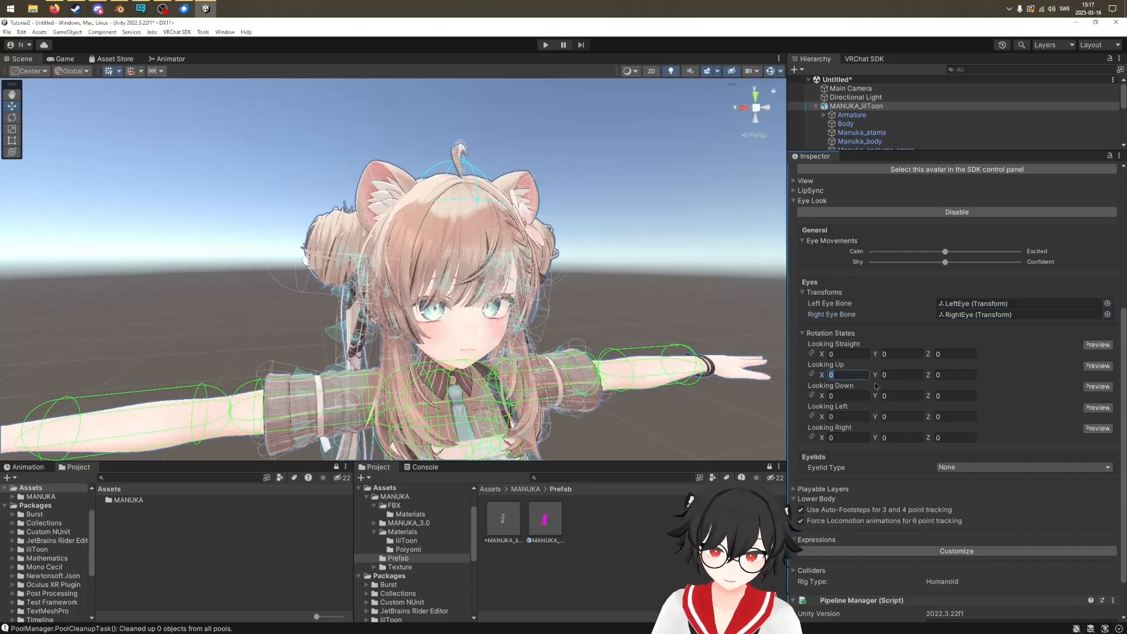
type("-")
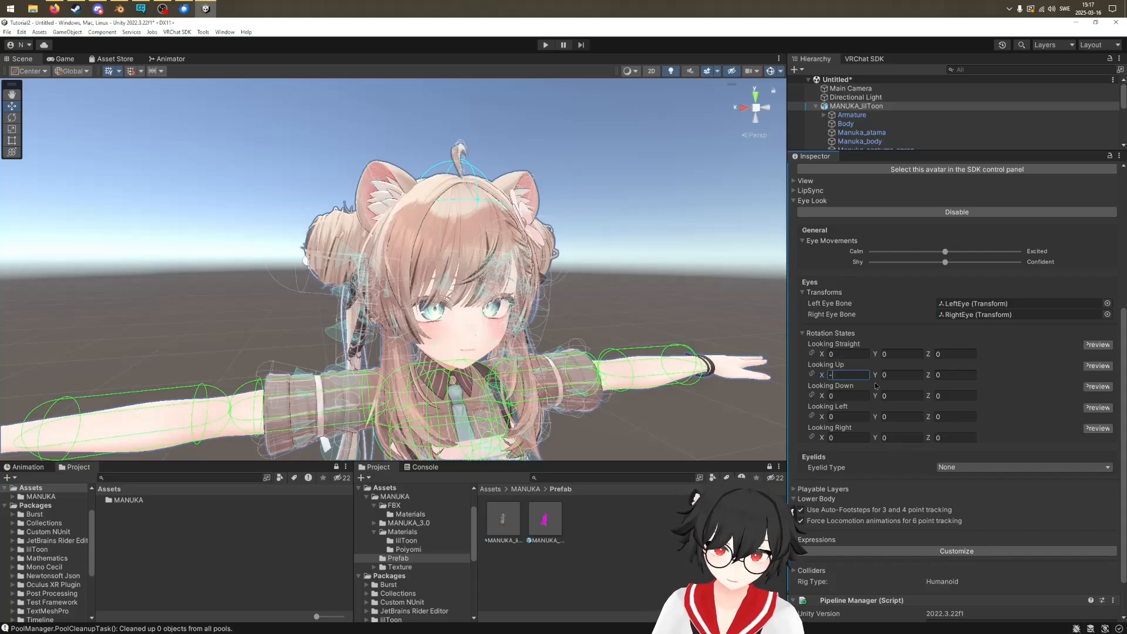
type("10")
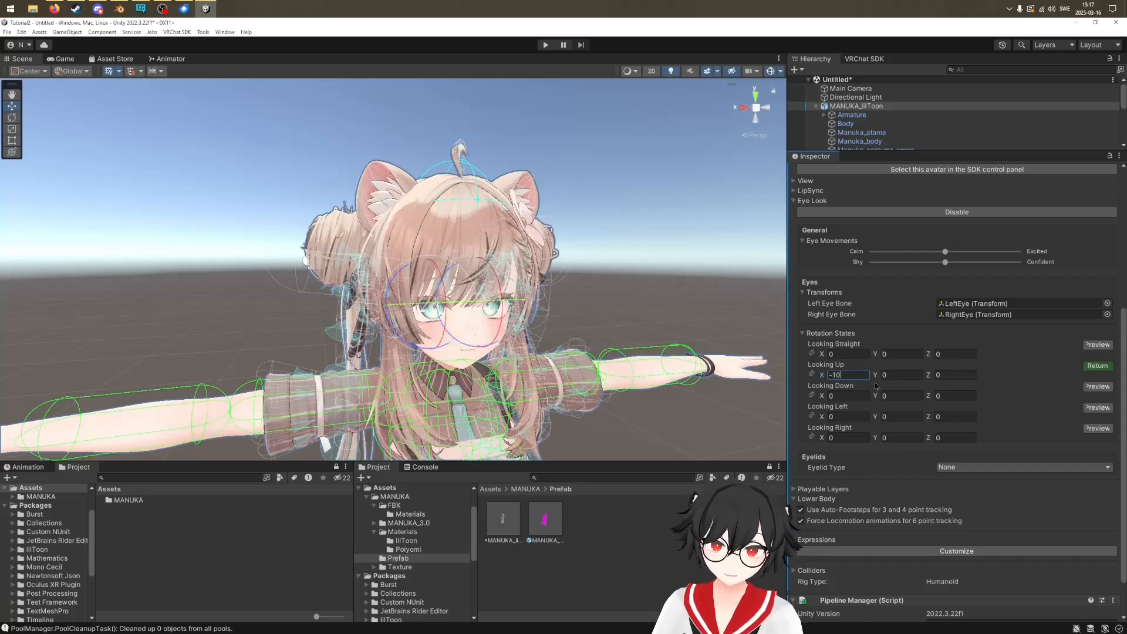
key("BackSpace")
key("BackSpace")
type("20")
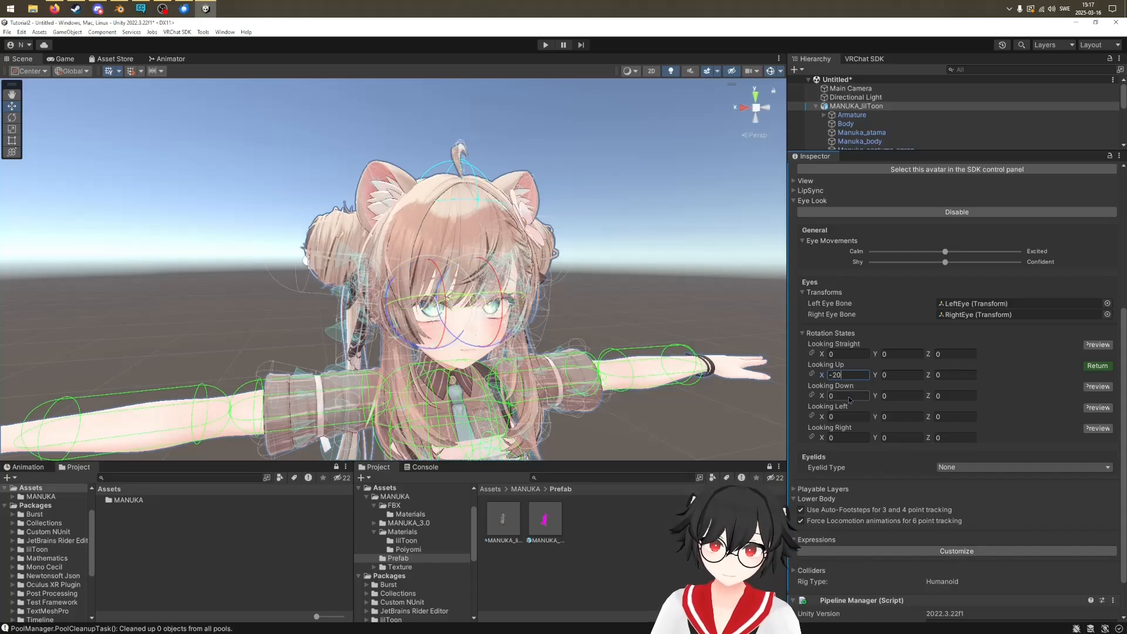
left_click(851, 396)
type("20")
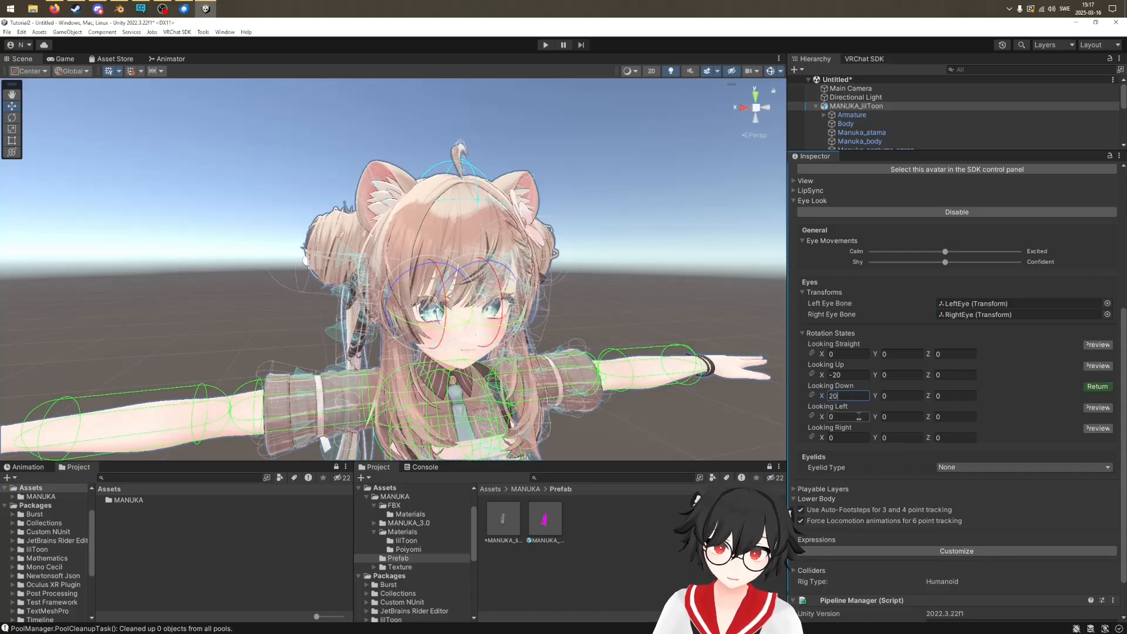
Set the eye rotation states to Y -20 for Looking Left and Y 20 for Looking Right, and end the pose preview
left_click(896, 417)
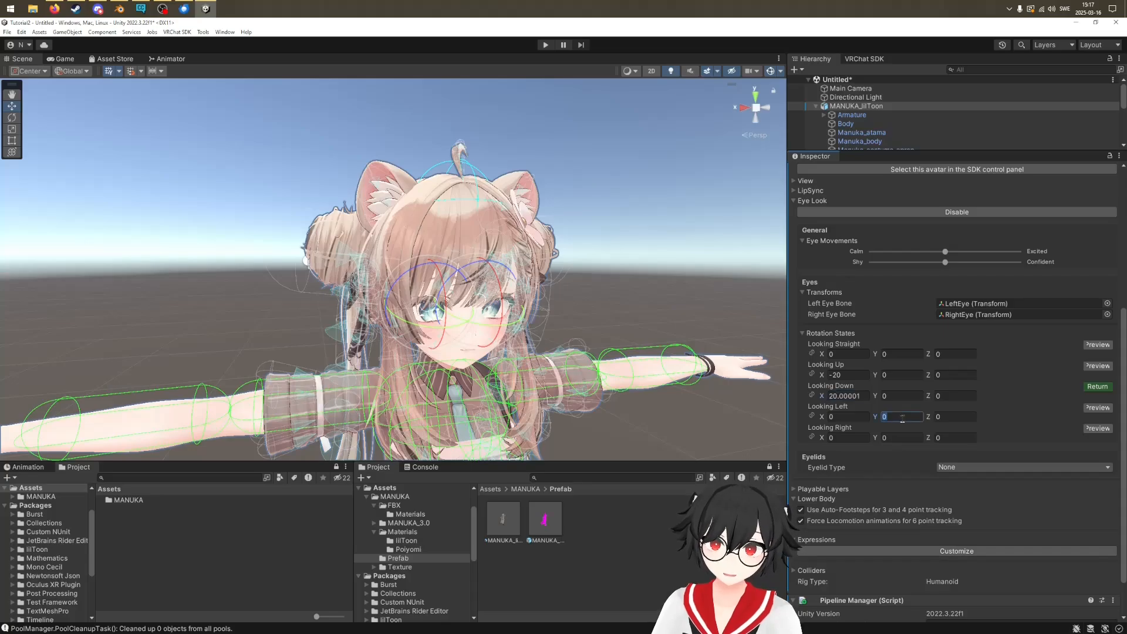
type("-20")
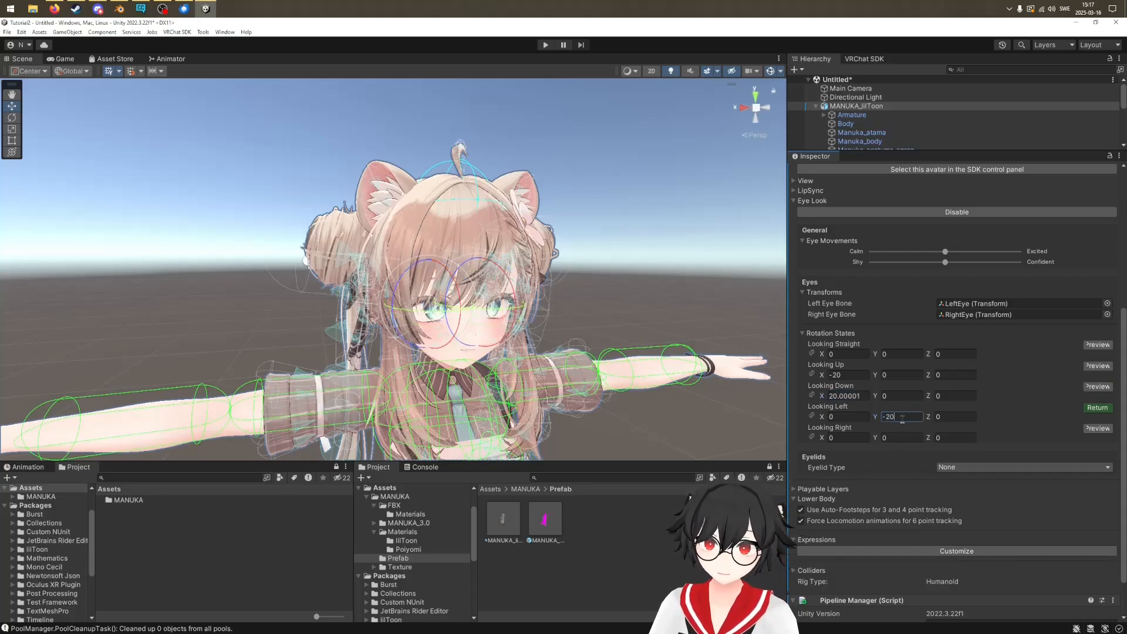
left_click(909, 438)
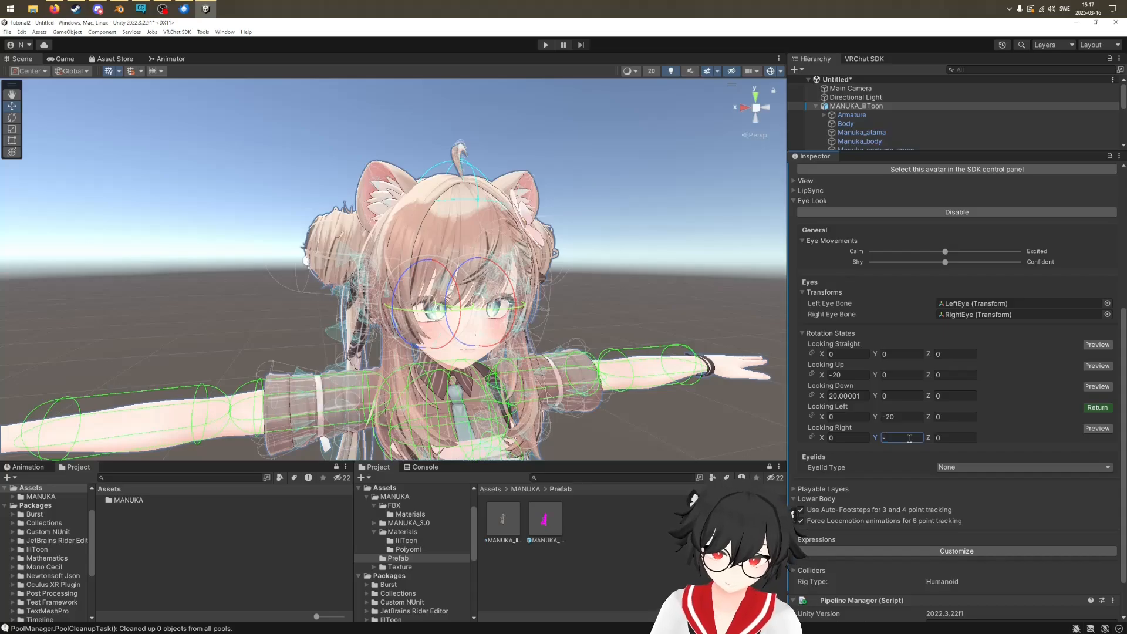
type("-")
key("BackSpace")
type("20")
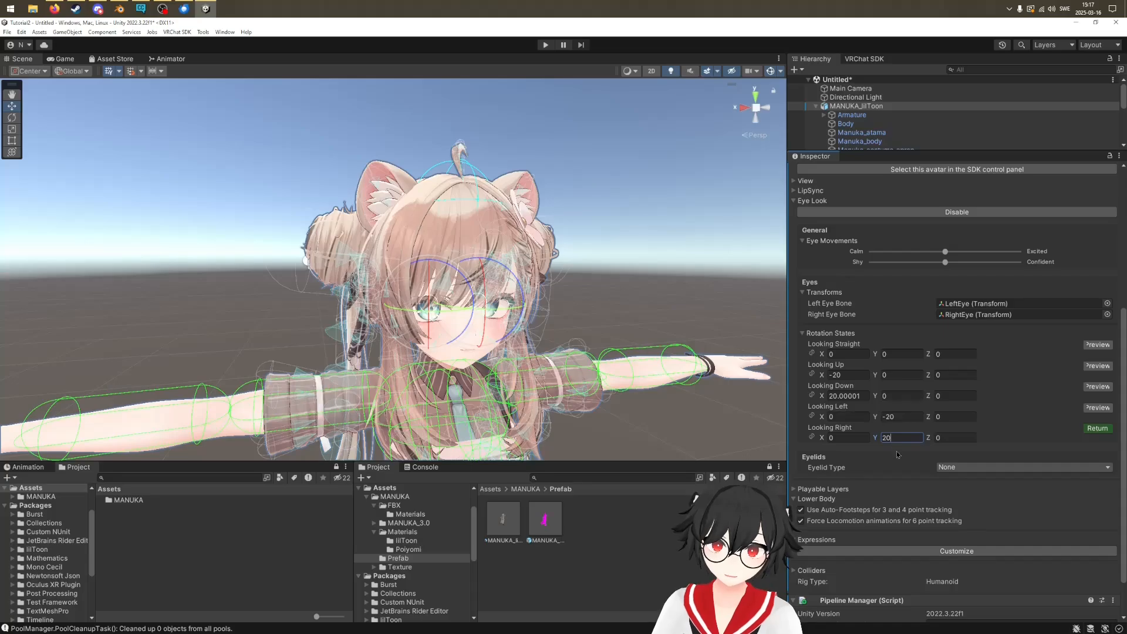
left_click(911, 415)
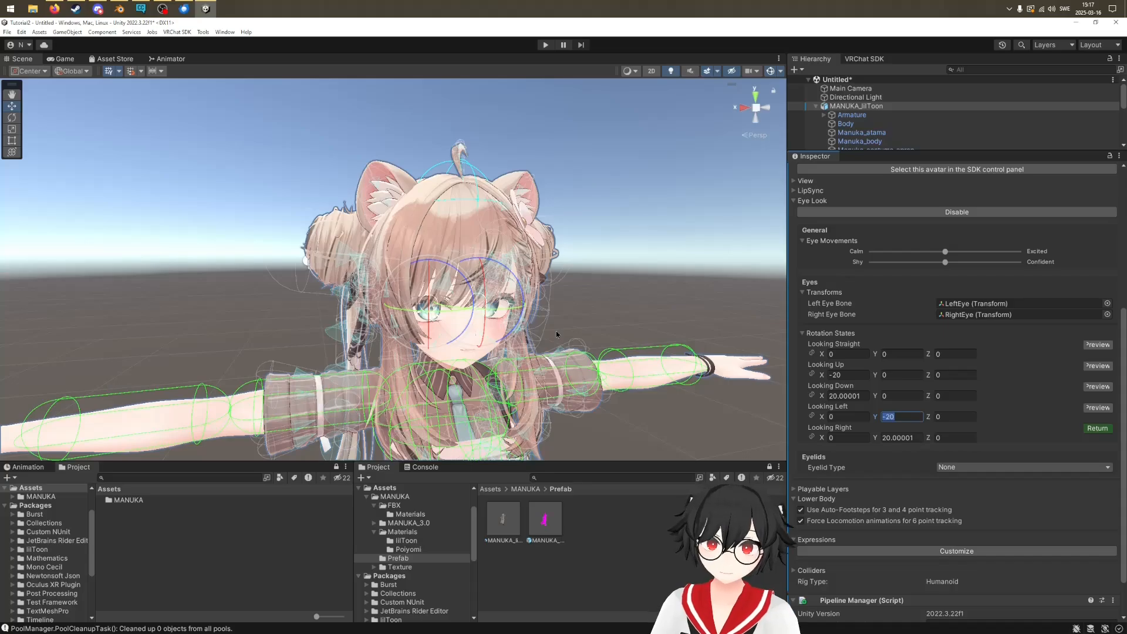
left_click(1097, 428)
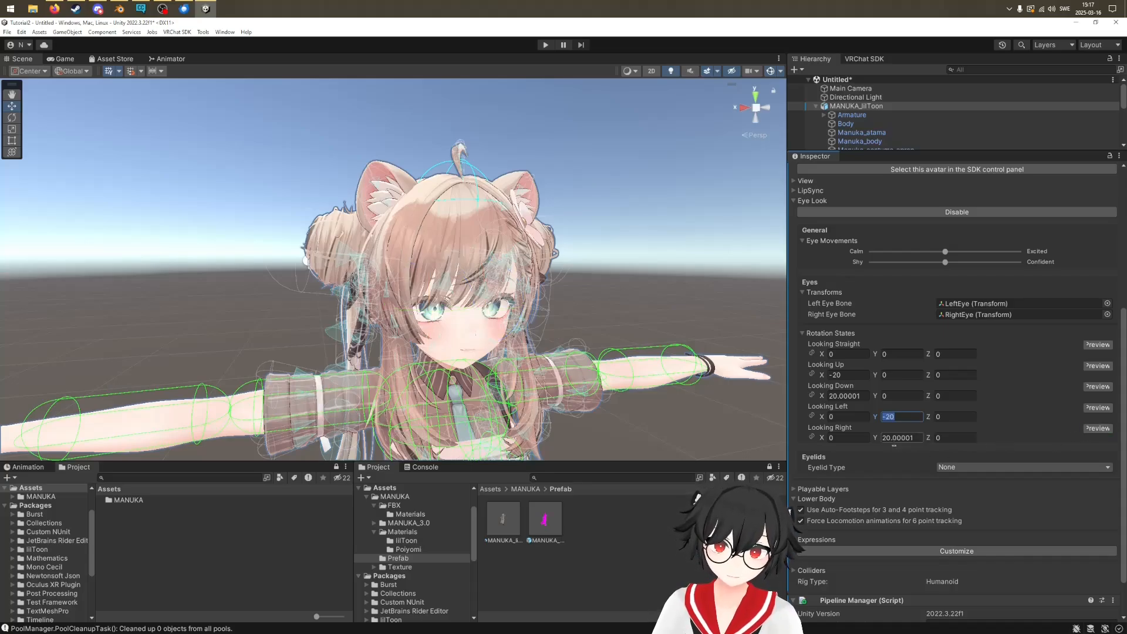
Set the Eye Look eyelid type to Blendshapes
scroll(876, 434, "down", 2)
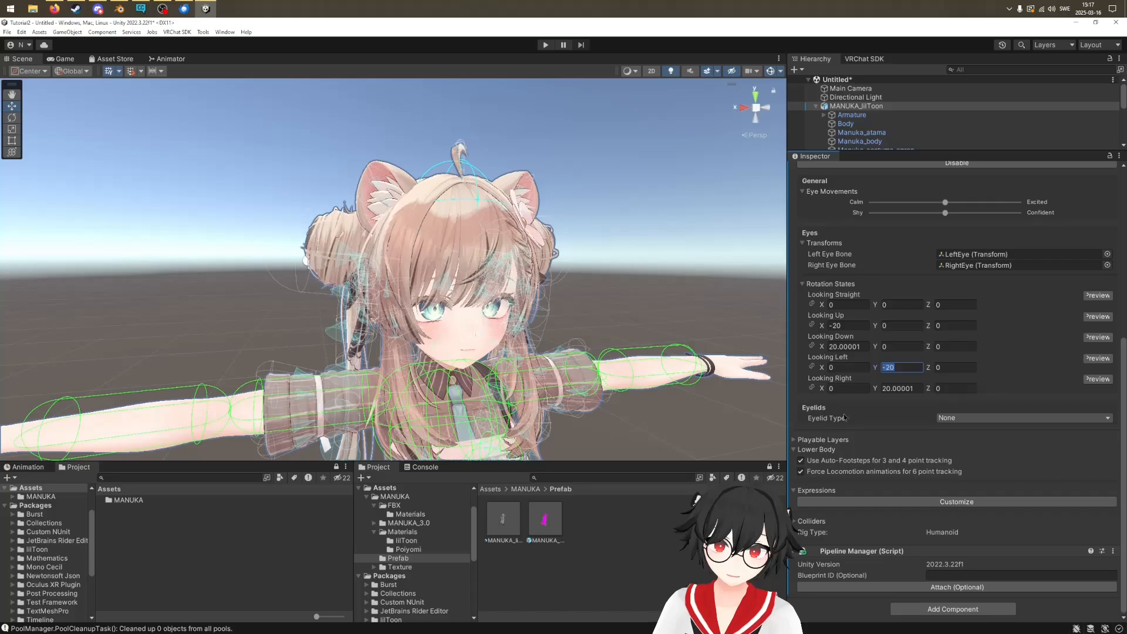
left_click(969, 419)
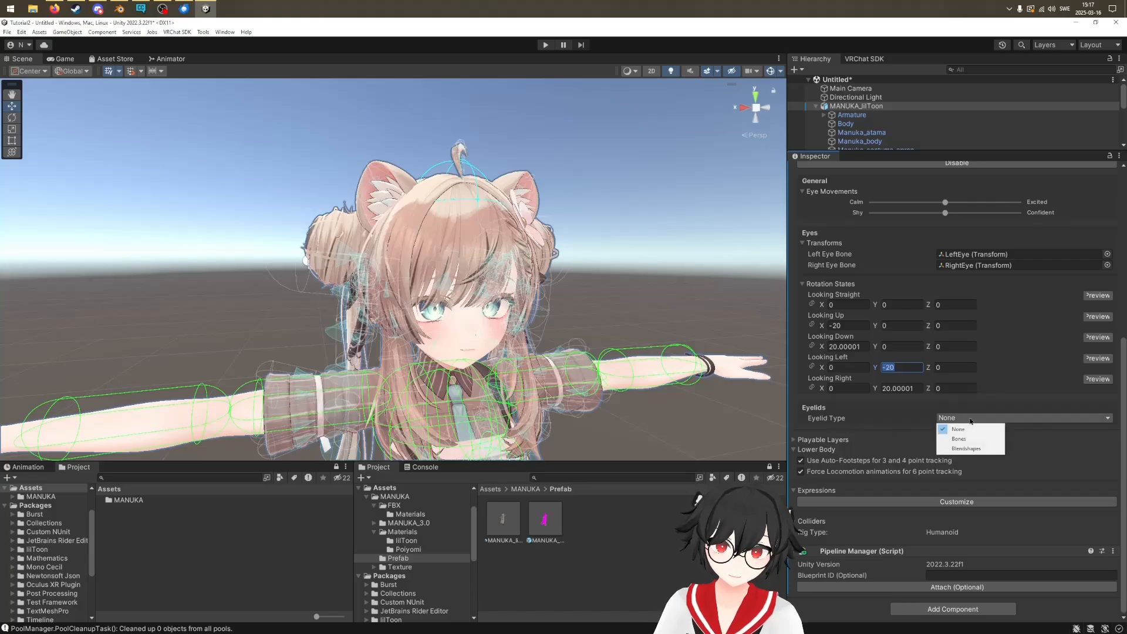
left_click(981, 450)
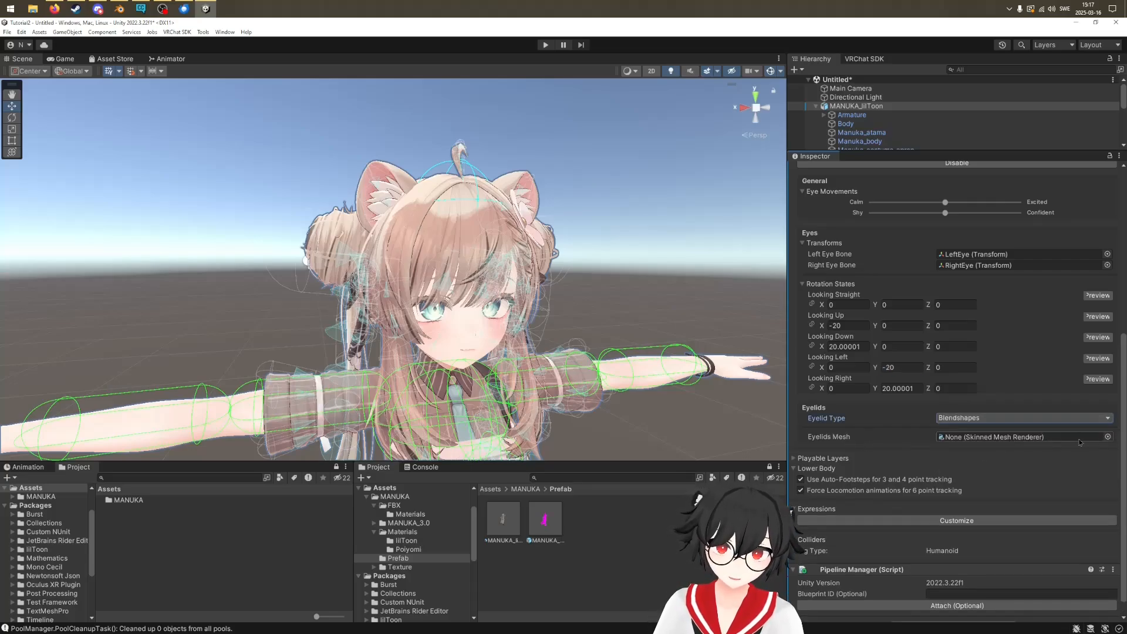
Check which face mesh LipSync uses and assign the same Body skinned mesh as the eyelids mesh
scroll(962, 369, "up", 5)
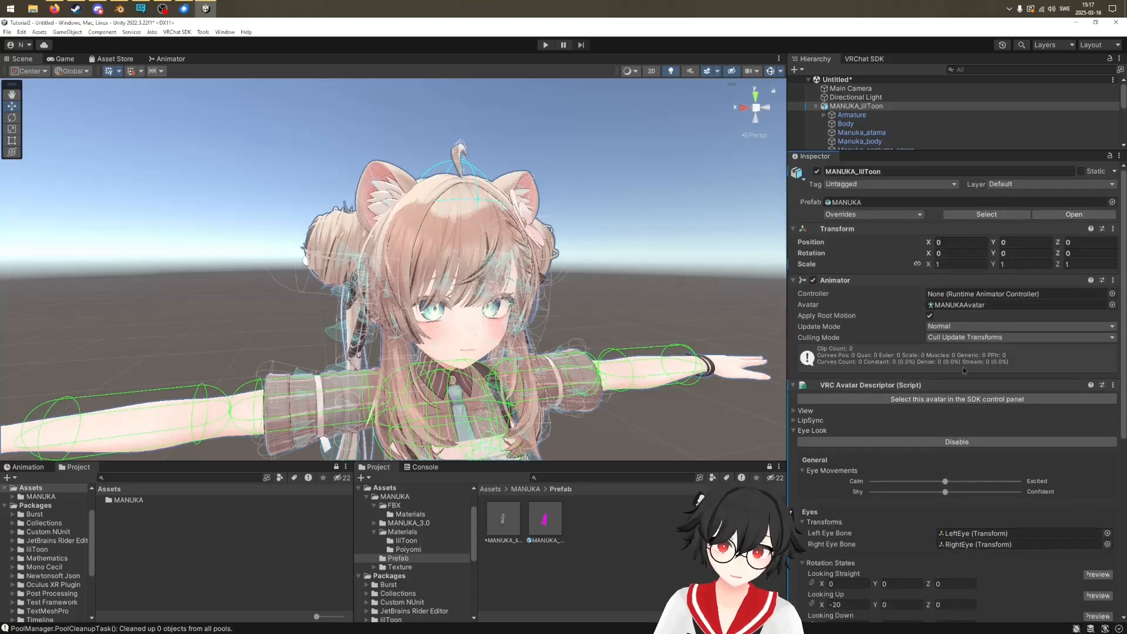
left_click(795, 420)
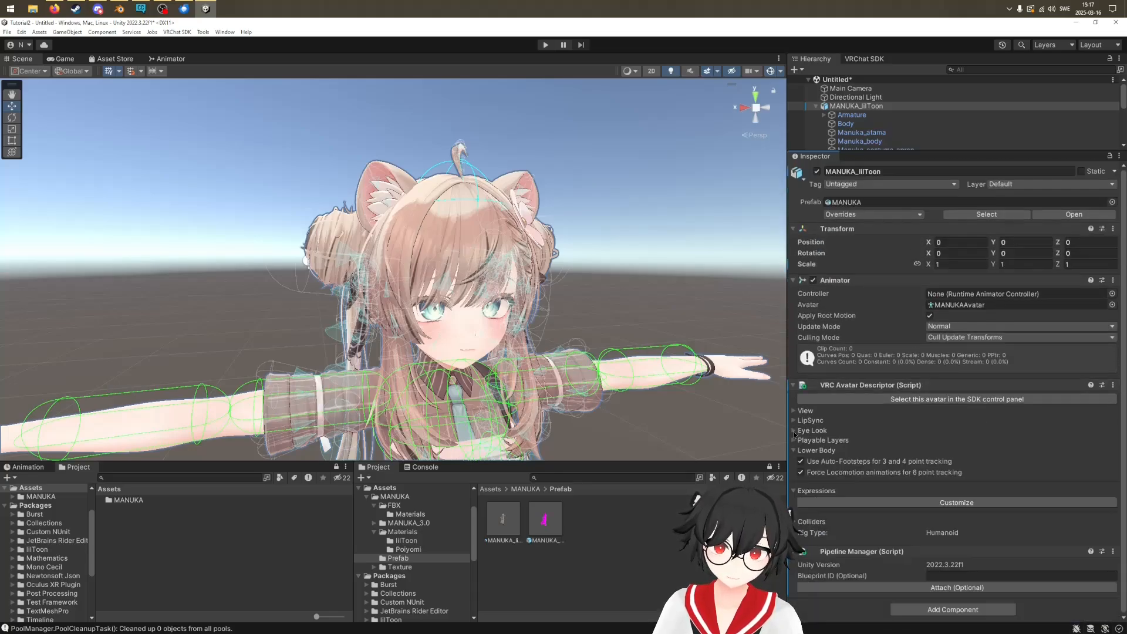
scroll(869, 411, "down", 2)
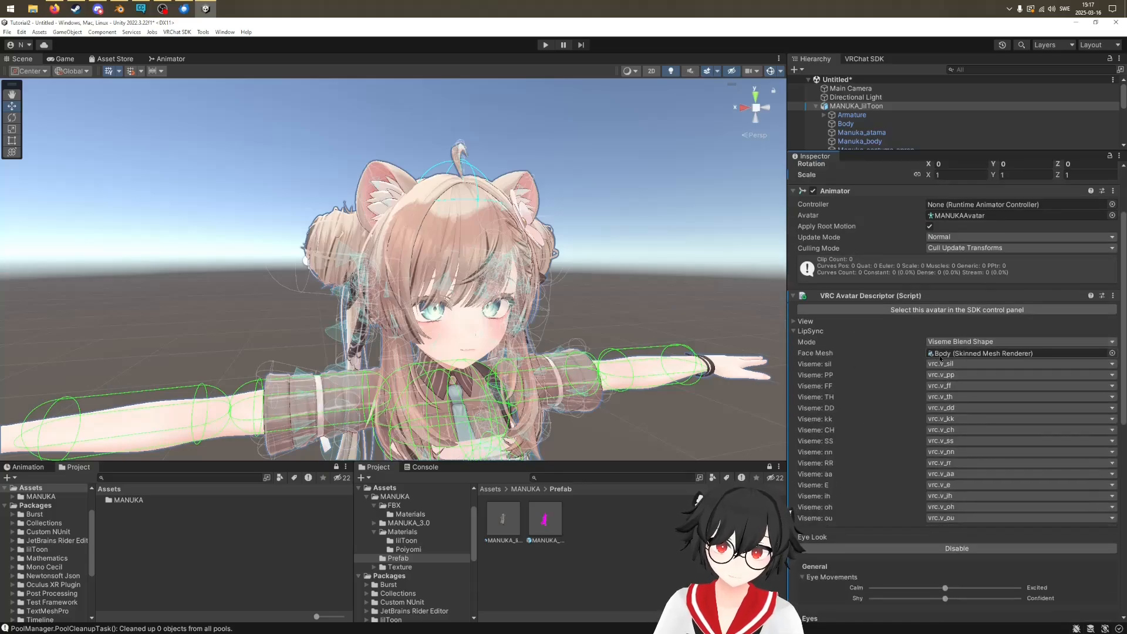
left_click(794, 331)
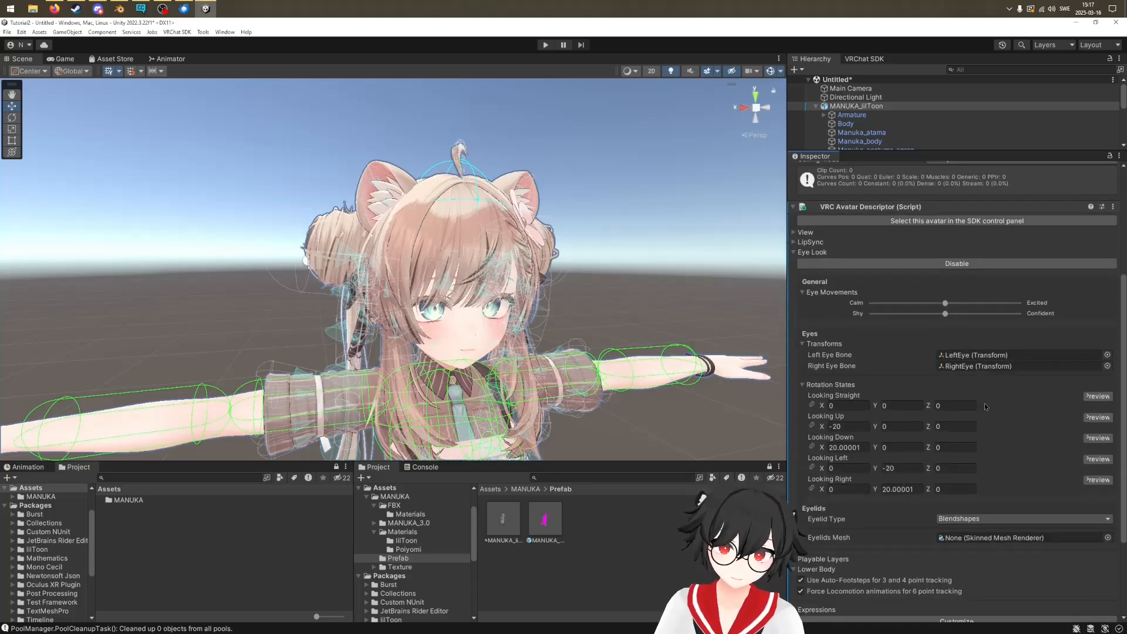
scroll(998, 423, "down", 1)
left_click(1107, 507)
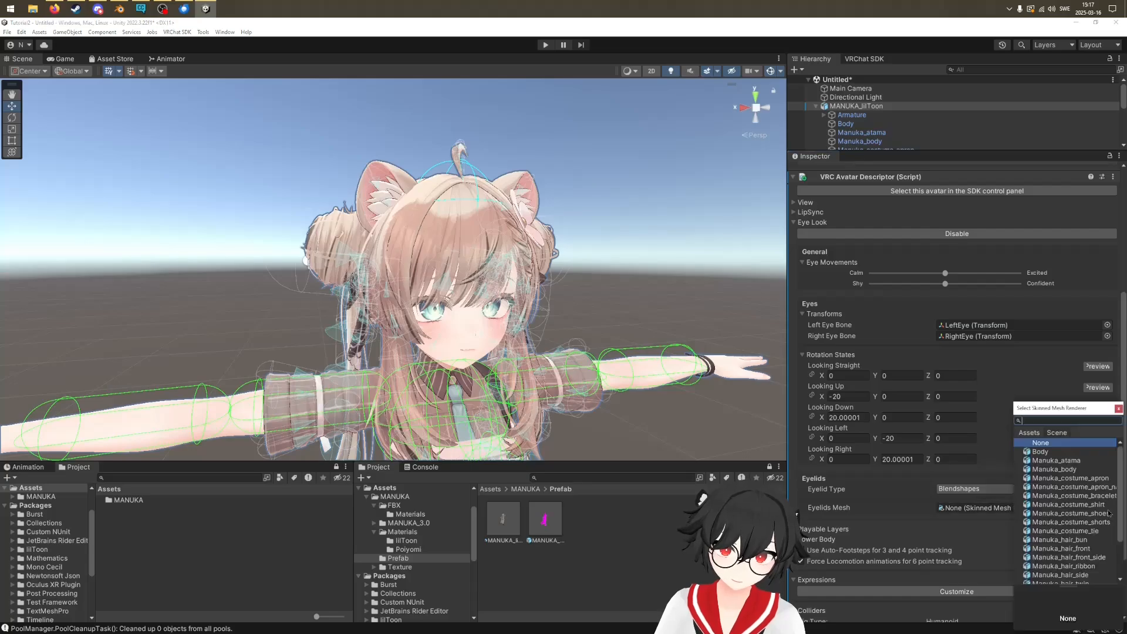
left_click(1042, 452)
double_click(1040, 454)
Examine the blend shapes selectable for the eyelids' Blink state, including the Japanese MMD shapes
scroll(939, 438, "down", 3)
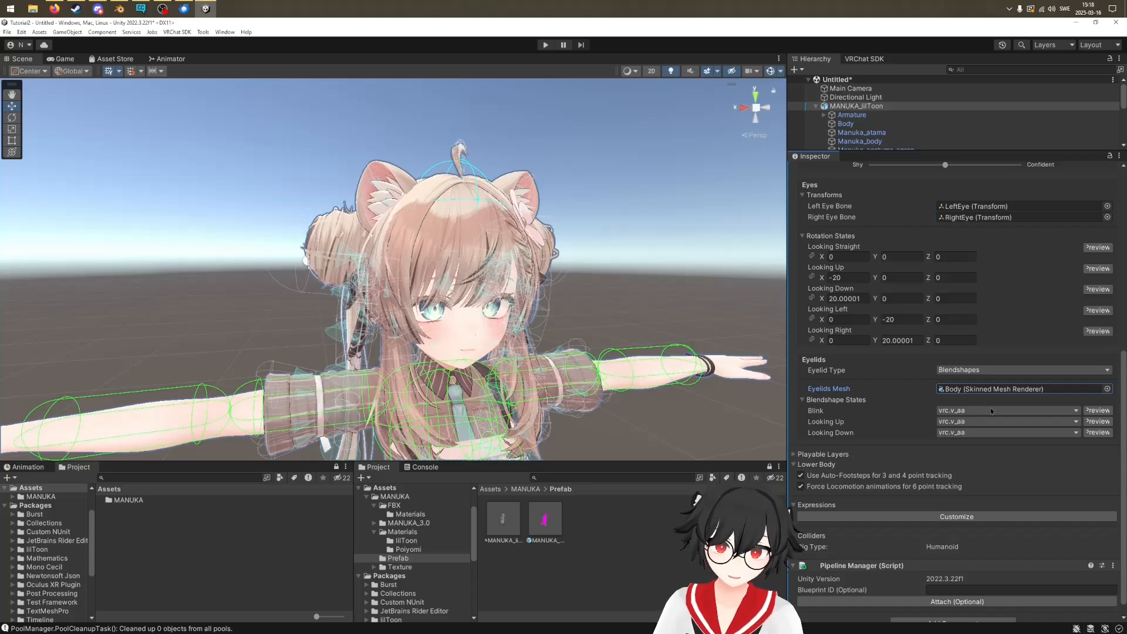
left_click(1075, 411)
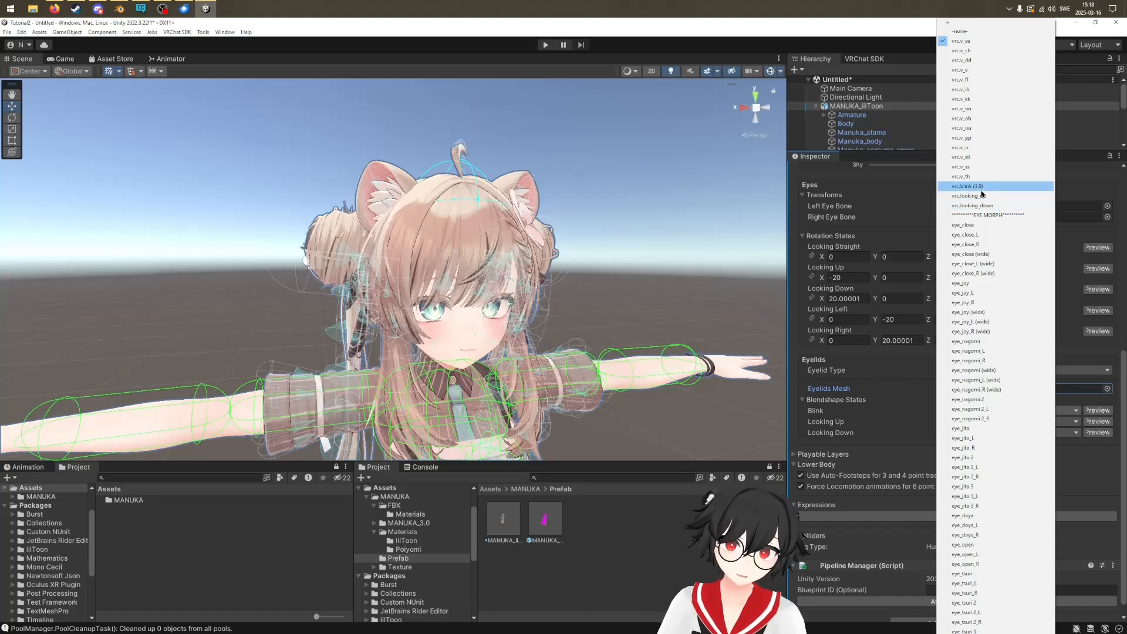
key("Up")
key("Up")
key("Up")
key("Up")
key("Up")
key("Up")
key("Up")
key("Up")
key("Up")
key("Up")
key("Up")
key("Up")
key("Up")
key("Up")
key("Up")
key("Up")
key("Up")
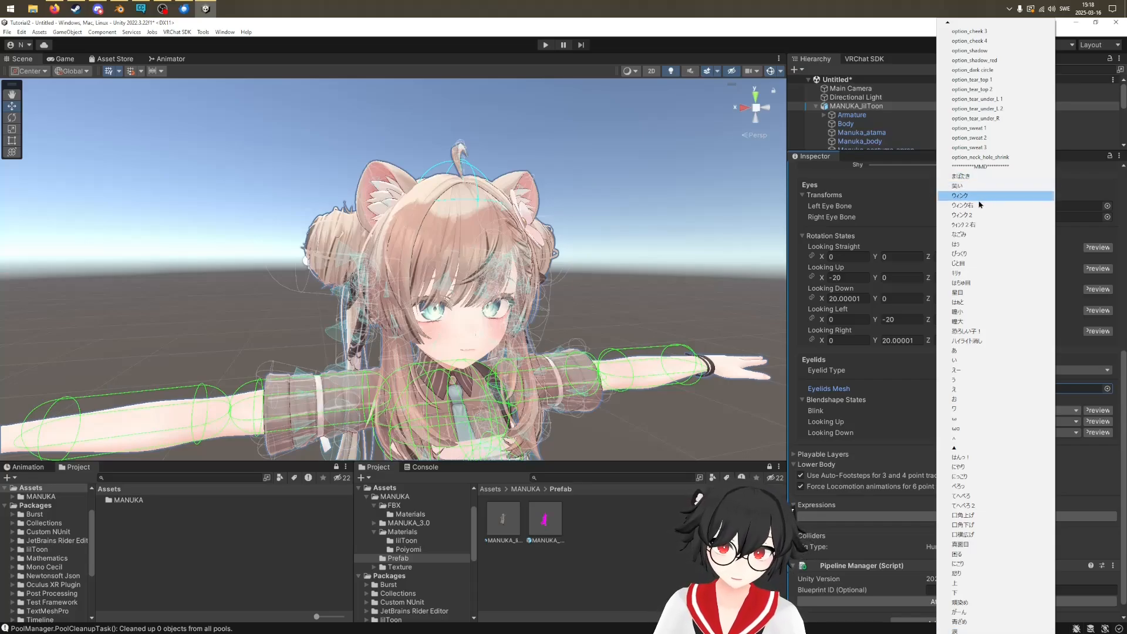
left_click(979, 236)
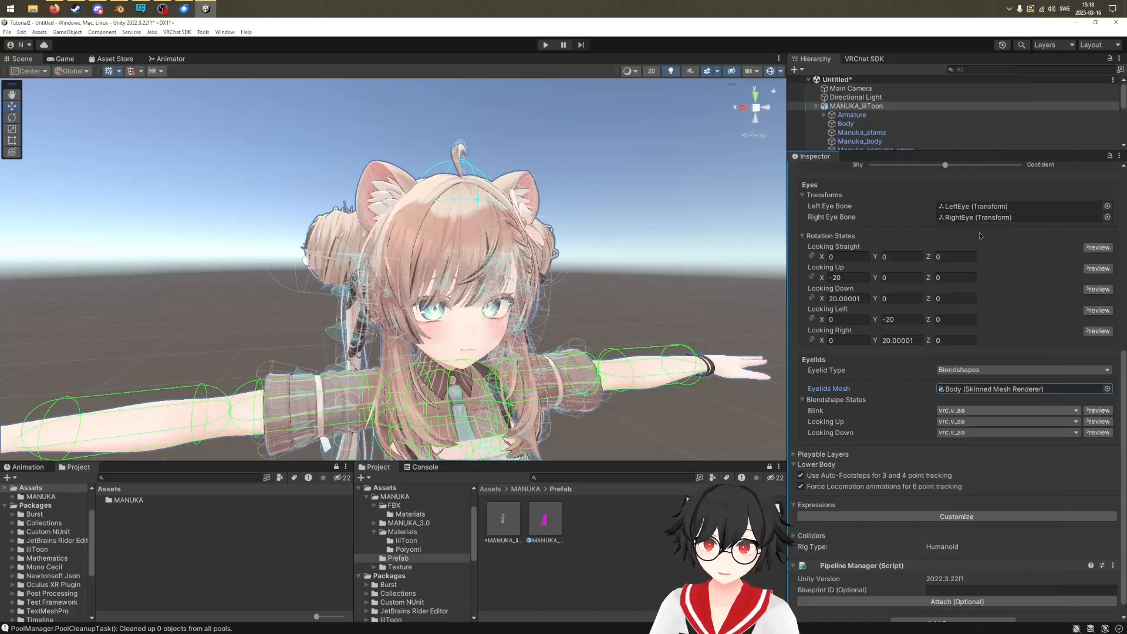
Assign the vrc.blink (3.0) blend shape to the eyelids' Blink state
left_click(968, 411)
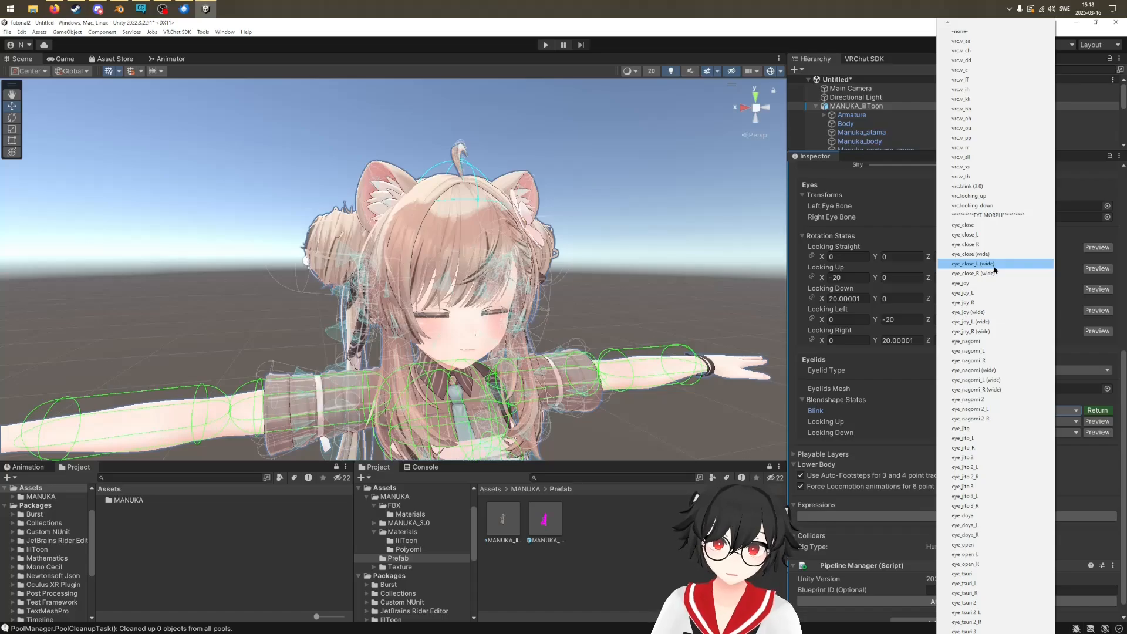
left_click(976, 186)
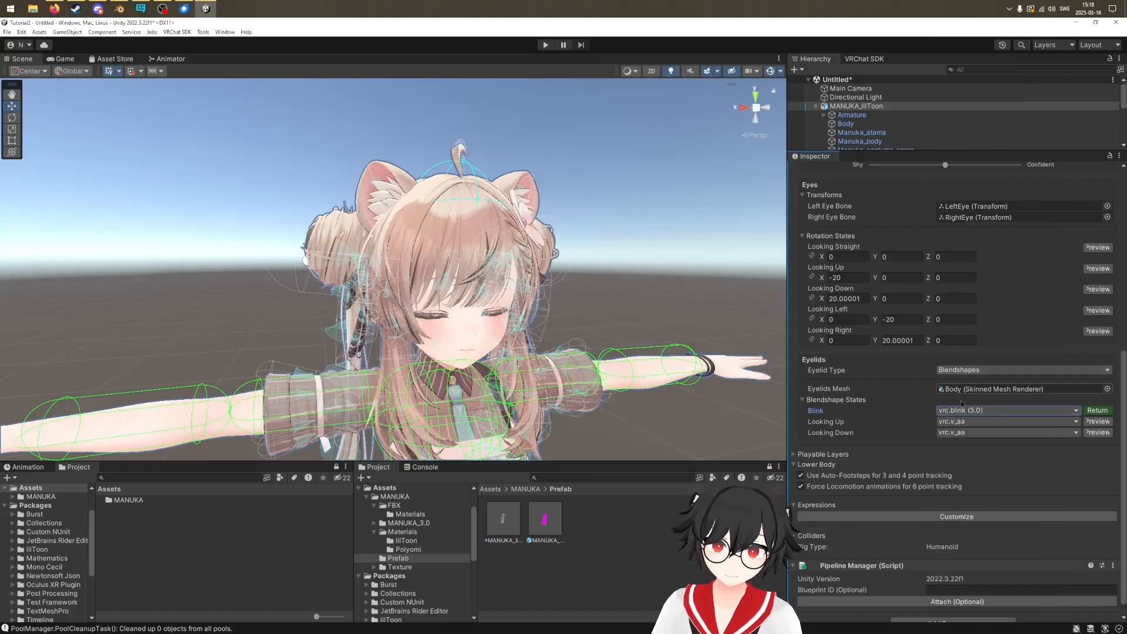
Examine the blend shapes selectable for the eyelids' Looking Up state and close the list without choosing one
left_click(968, 421)
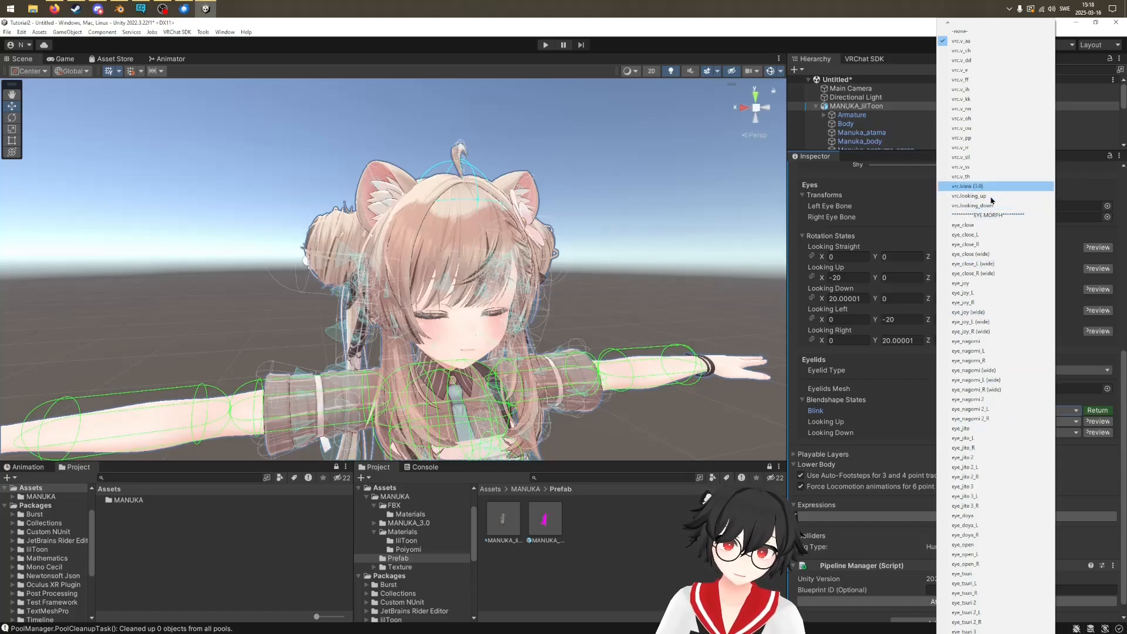
key("Up")
key("Up")
key("Up")
key("Up")
key("Up")
key("Up")
key("Up")
key("Up")
key("Up")
key("Up")
key("Up")
key("Up")
key("Up")
key("Up")
key("Up")
key("Up")
key("Up")
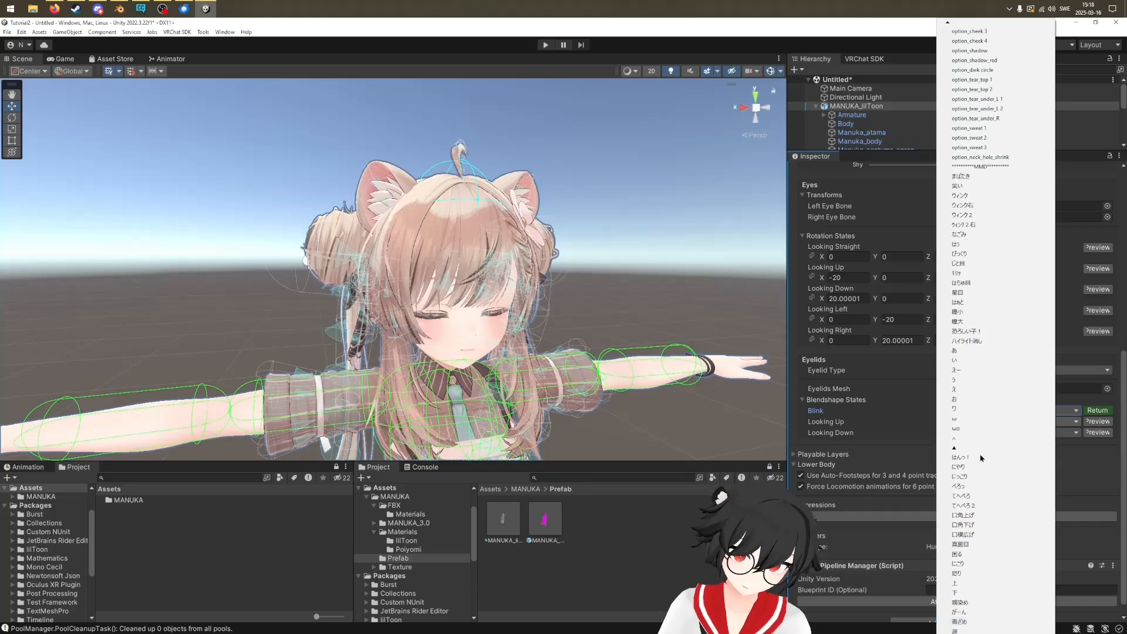
left_click(910, 474)
Assign vrc.looking_up to the eyelids' Looking Up state and vrc.looking_down to the Looking Down state
left_click(1008, 419)
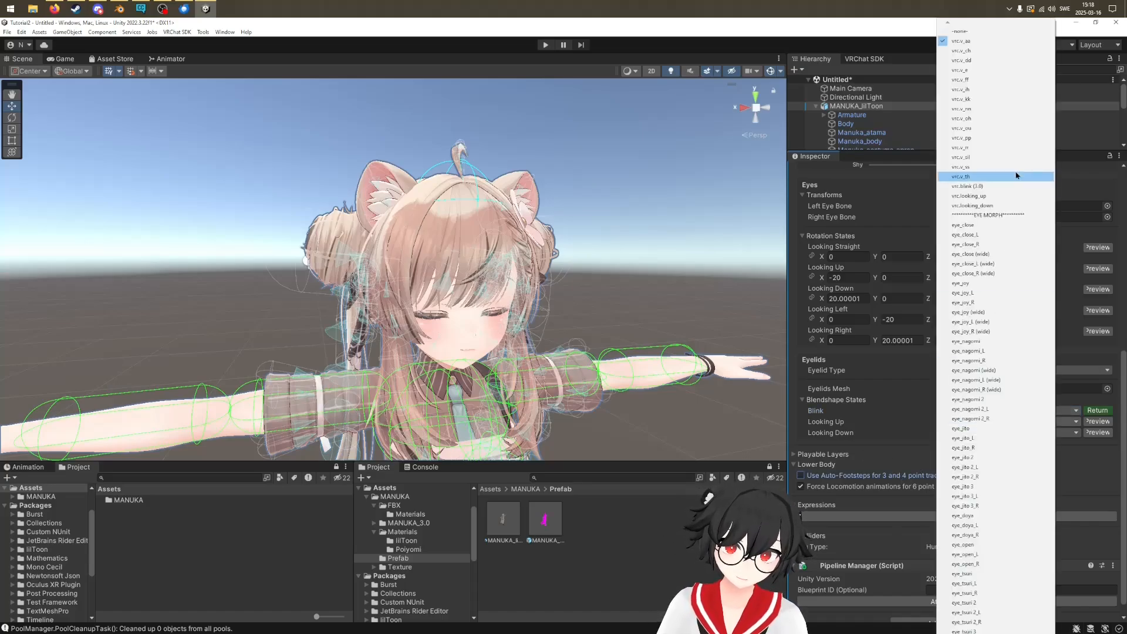
left_click(977, 196)
left_click(970, 432)
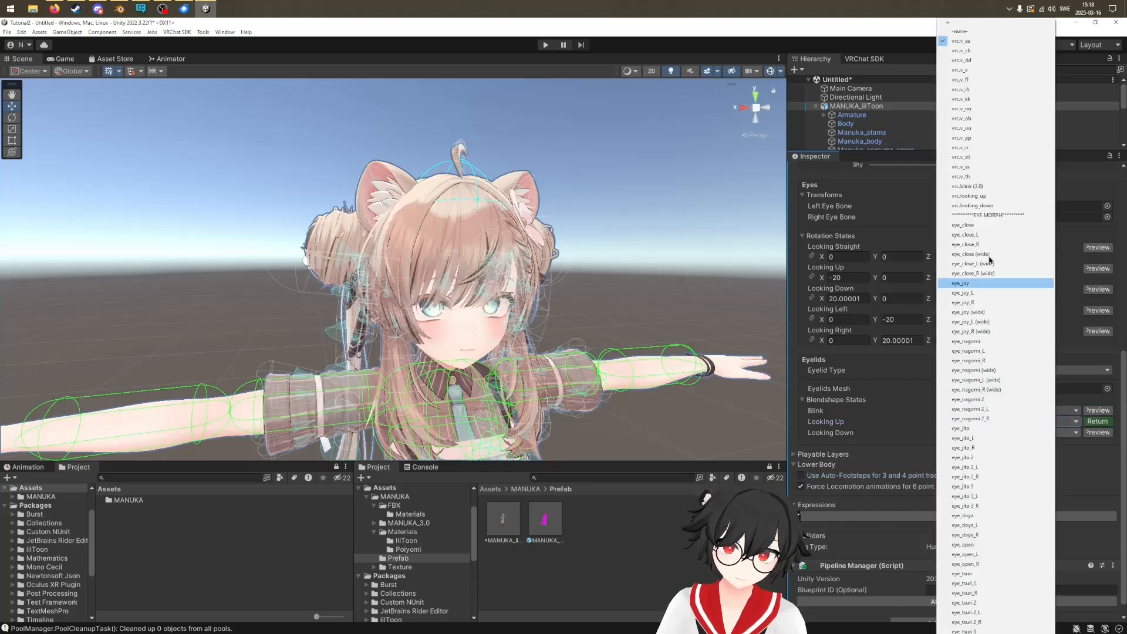
left_click(972, 205)
Switch Playable Layers to customized and review the Base, Special and Lower Body settings
scroll(879, 452, "down", 1)
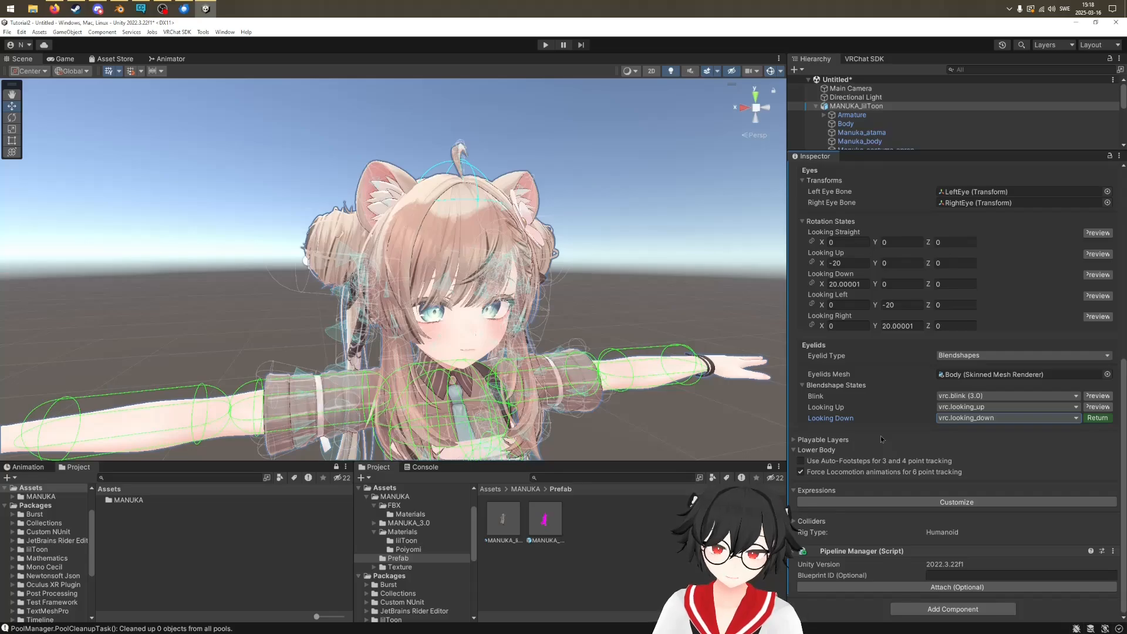
left_click(795, 438)
scroll(820, 404, "down", 1)
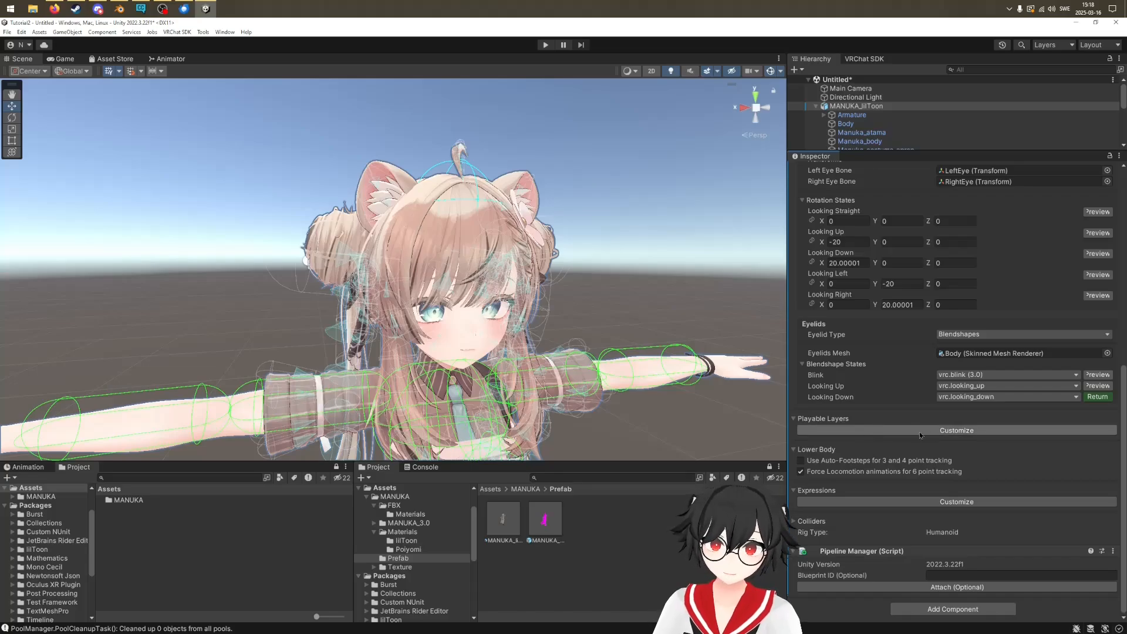
left_click(875, 433)
scroll(866, 447, "down", 2)
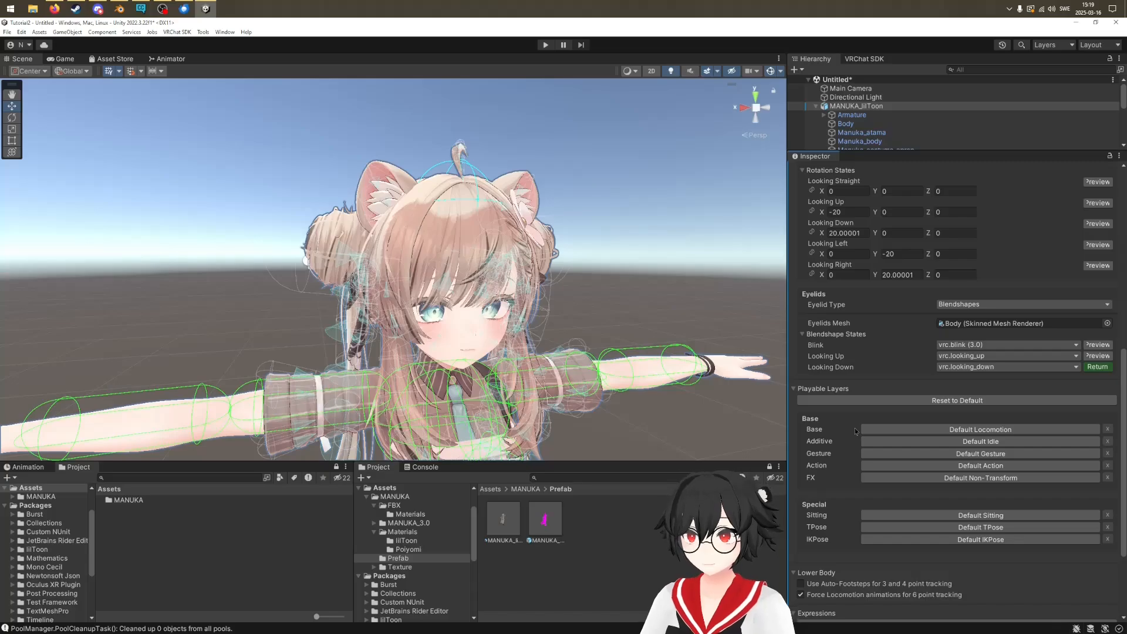
scroll(850, 436, "down", 3)
scroll(851, 437, "down", 1)
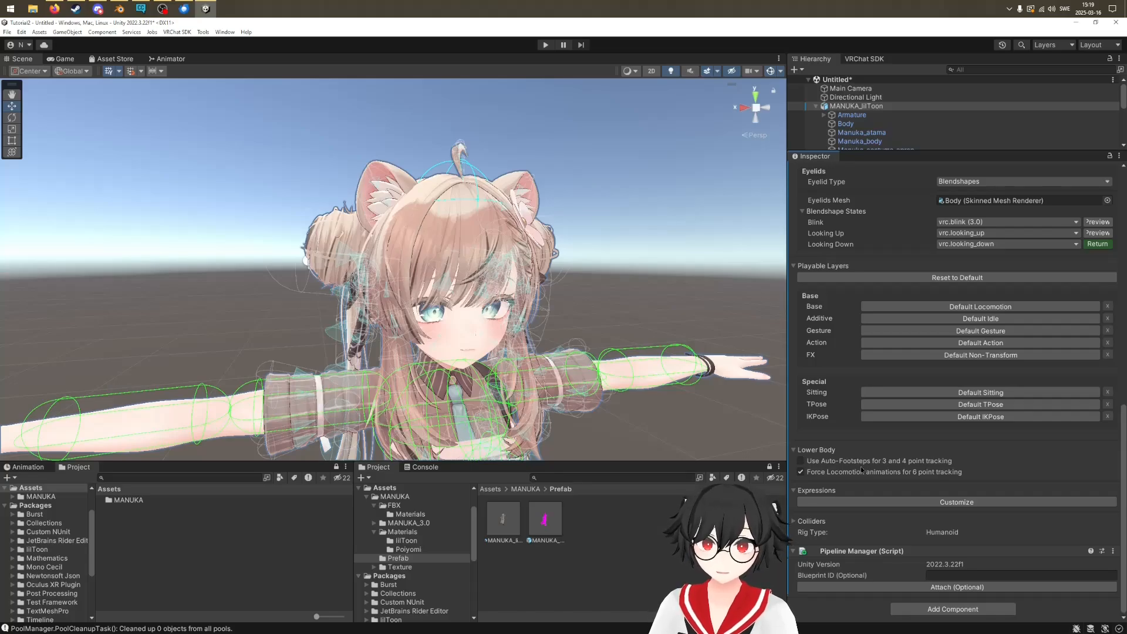
Enable Use Auto-Footsteps for 3 and 4 point tracking in the Lower Body settings
left_click(800, 471)
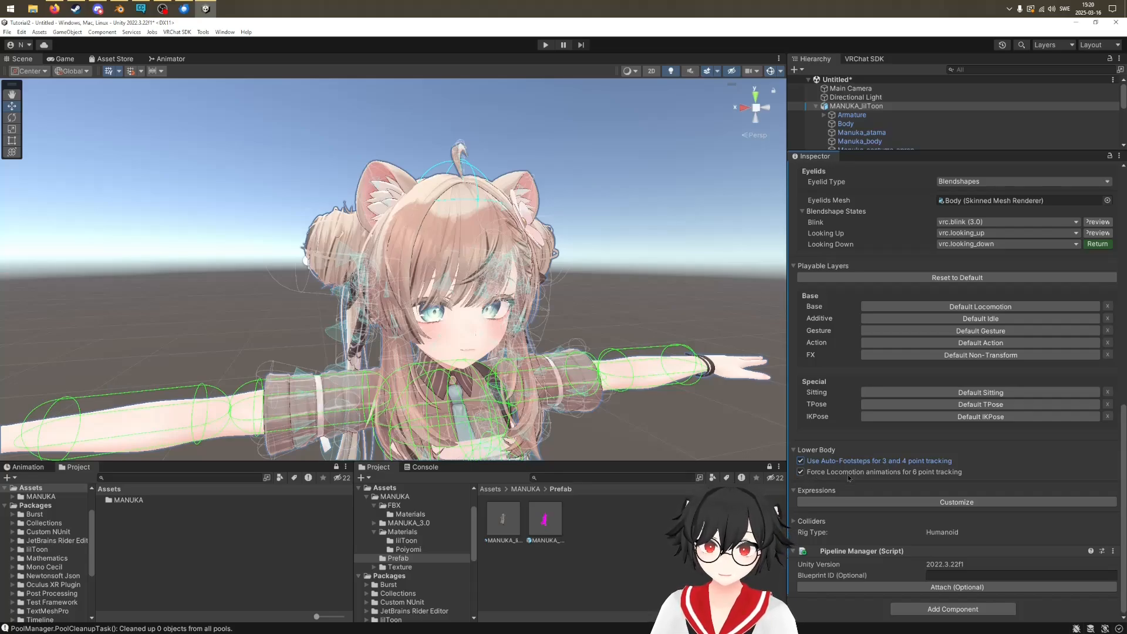
Customize the Expressions to inspect their menu and parameters slots, and reset both Expressions and Playable Layers to default
left_click(956, 501)
scroll(859, 505, "down", 1)
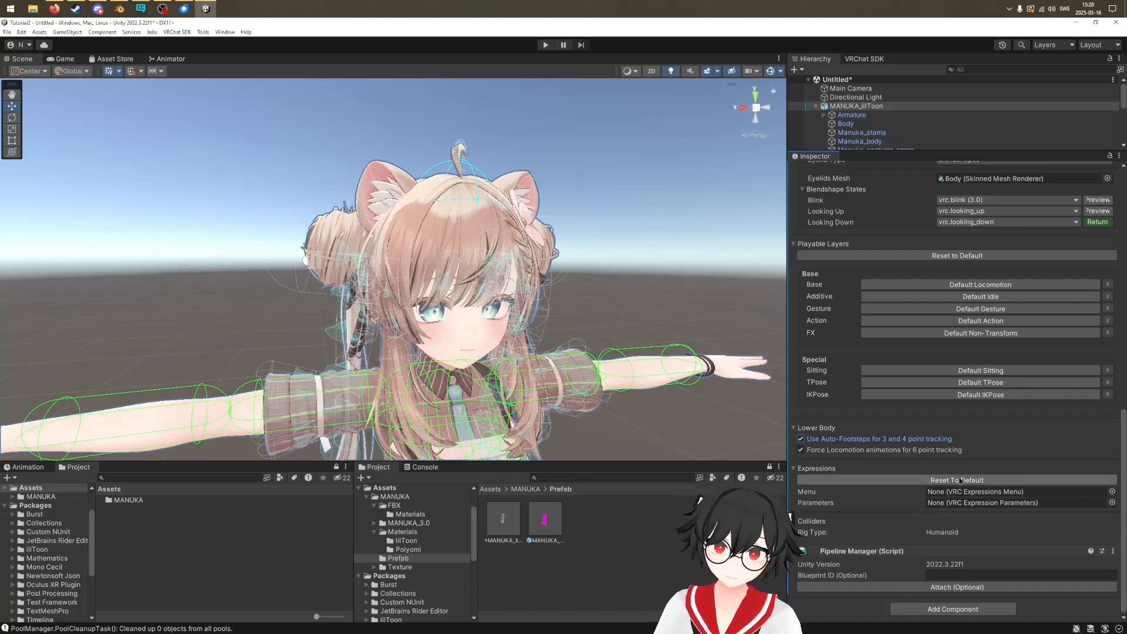
left_click(916, 480)
left_click(585, 347)
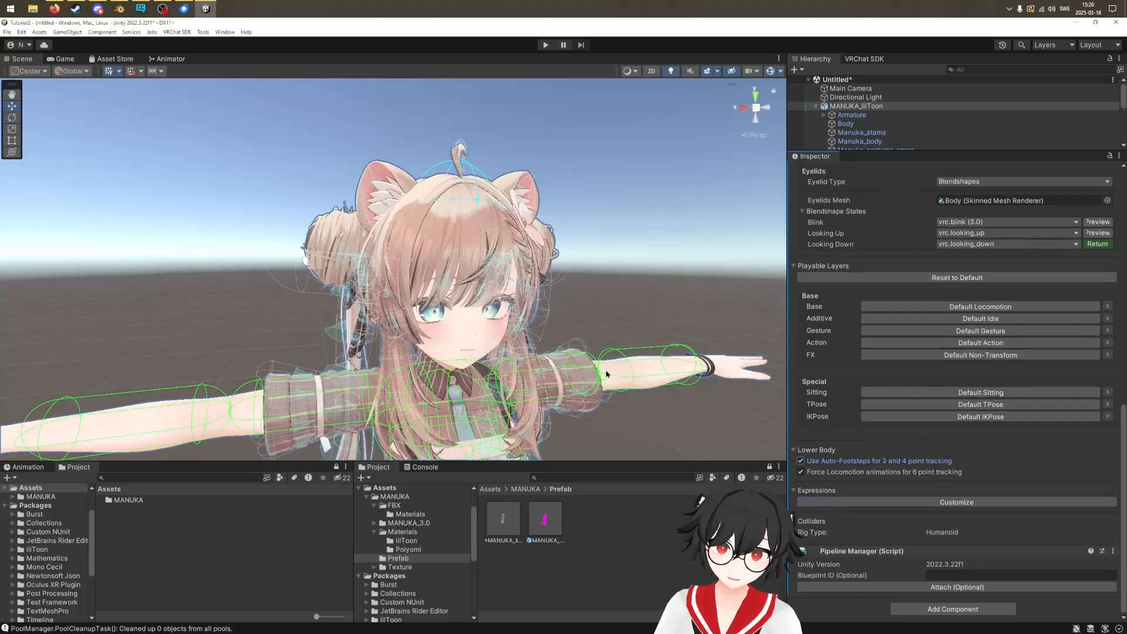
left_click(883, 278)
left_click(585, 348)
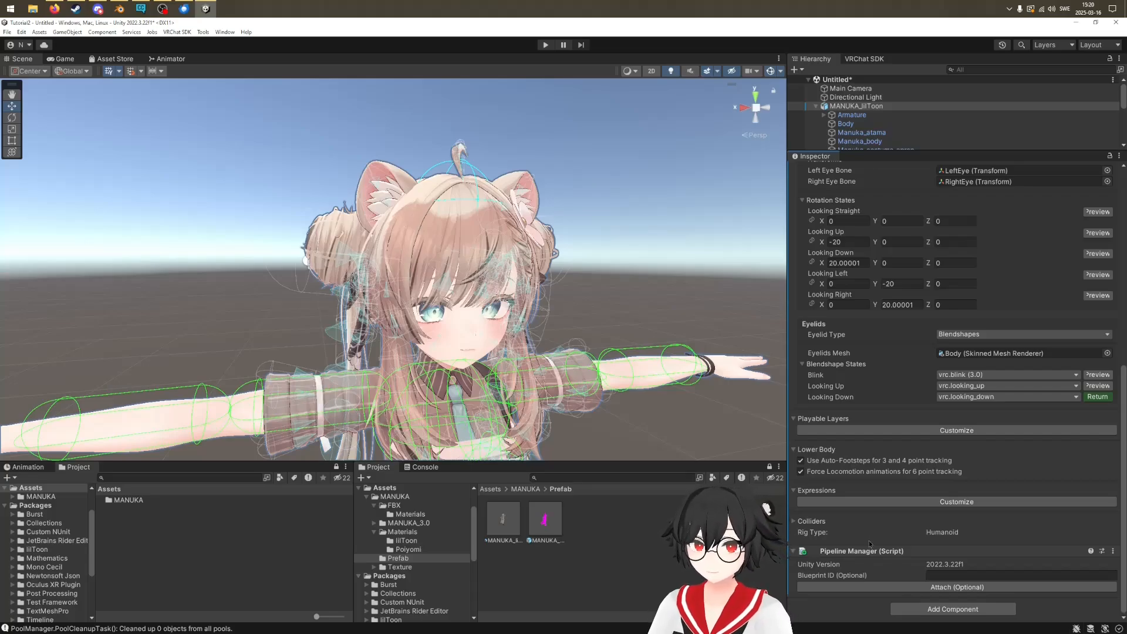
Name the avatar "Manuka test" in the content preparation section of the VRChat SDK builder
left_click(854, 59)
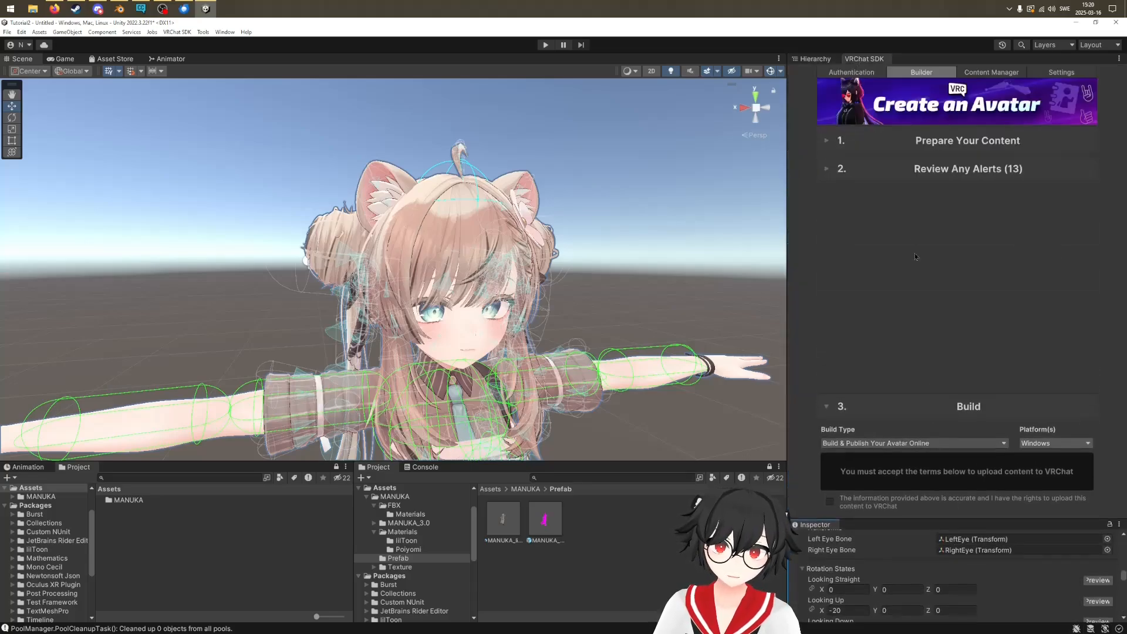
left_click(858, 203)
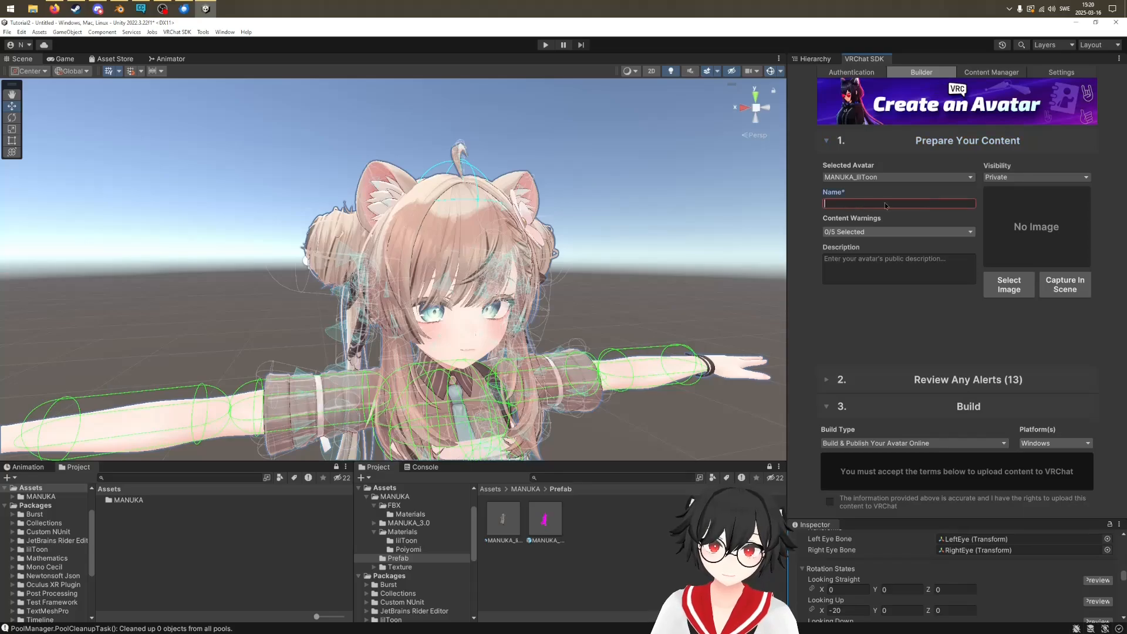
type("Manuka test")
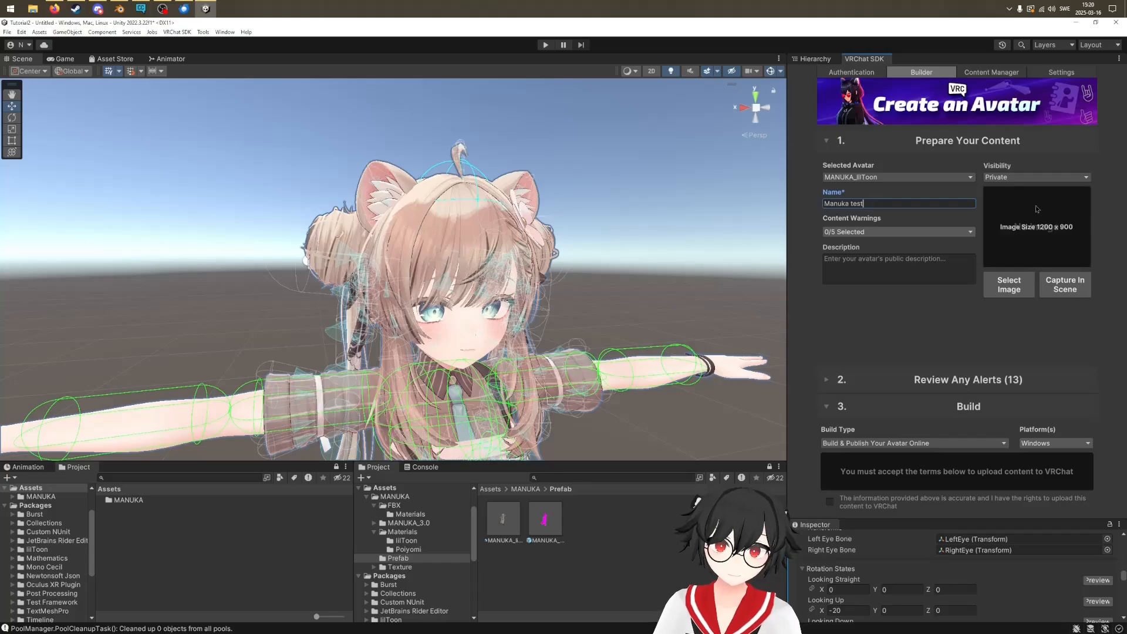
Capture the avatar's thumbnail image from the current scene view
left_click(1078, 296)
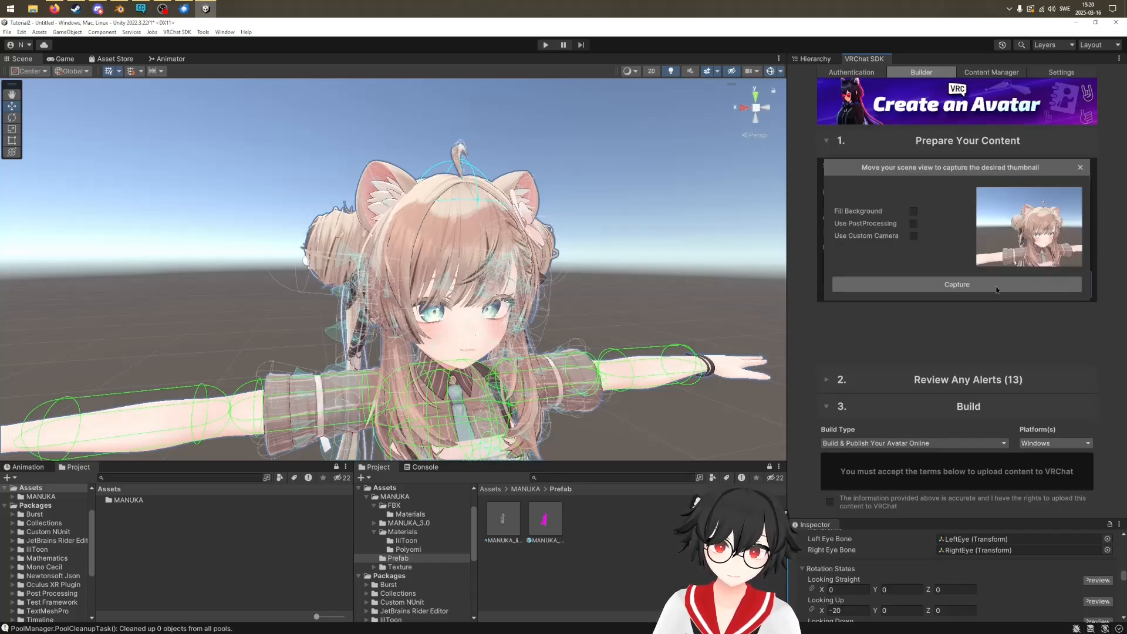
left_click(1071, 289)
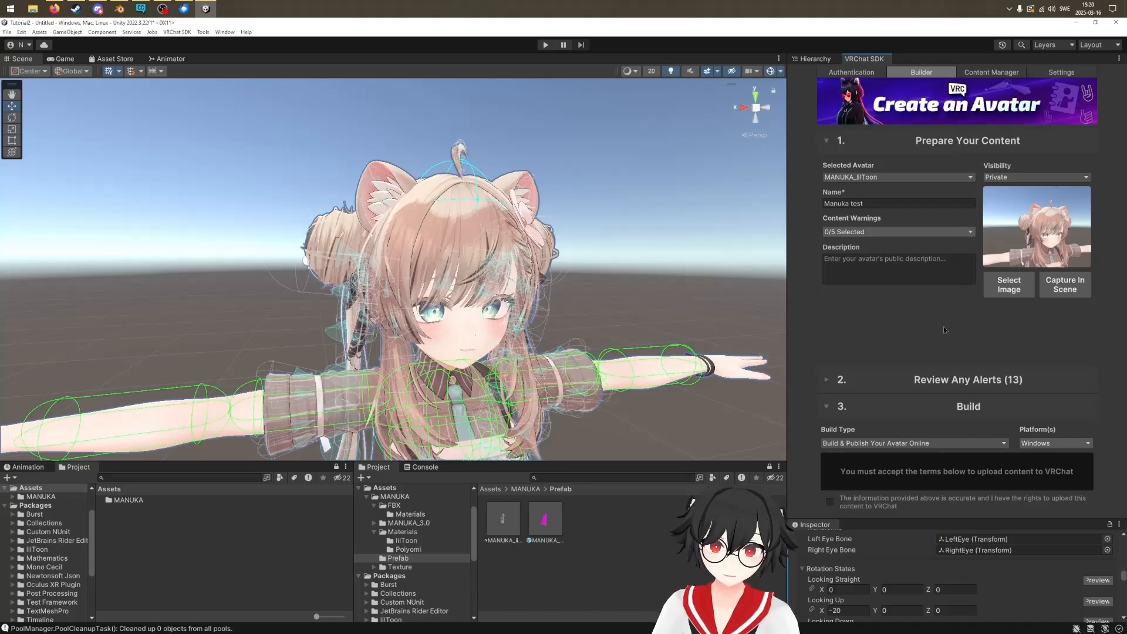
Review the avatar's alerts and auto-fix the one about textures using Box mipmap filtering
left_click(866, 390)
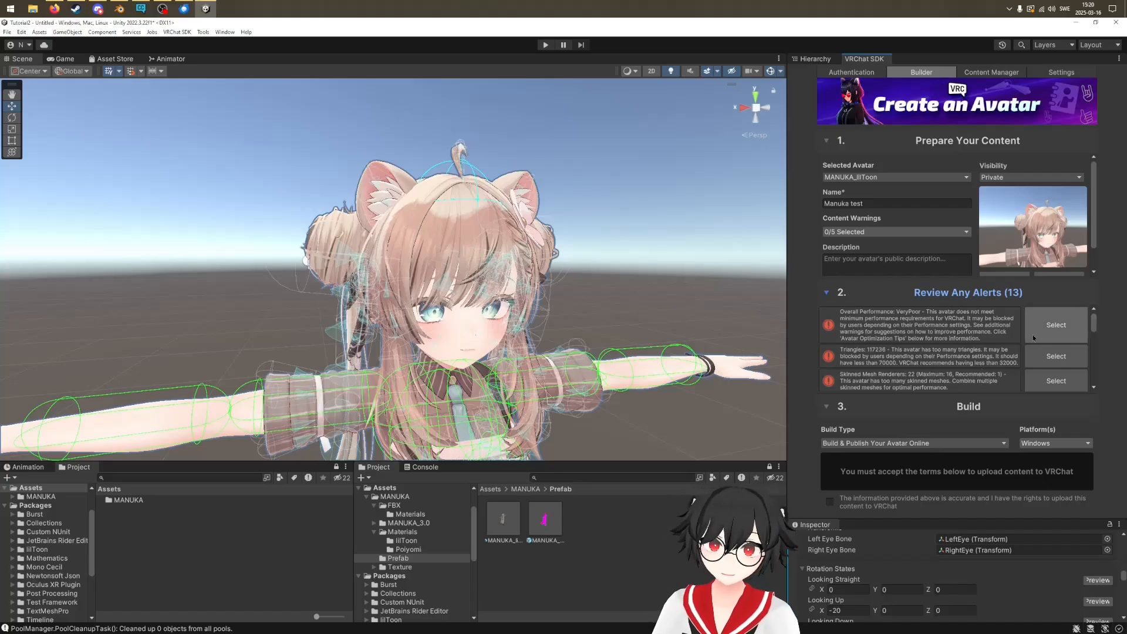
scroll(1035, 338, "down", 5)
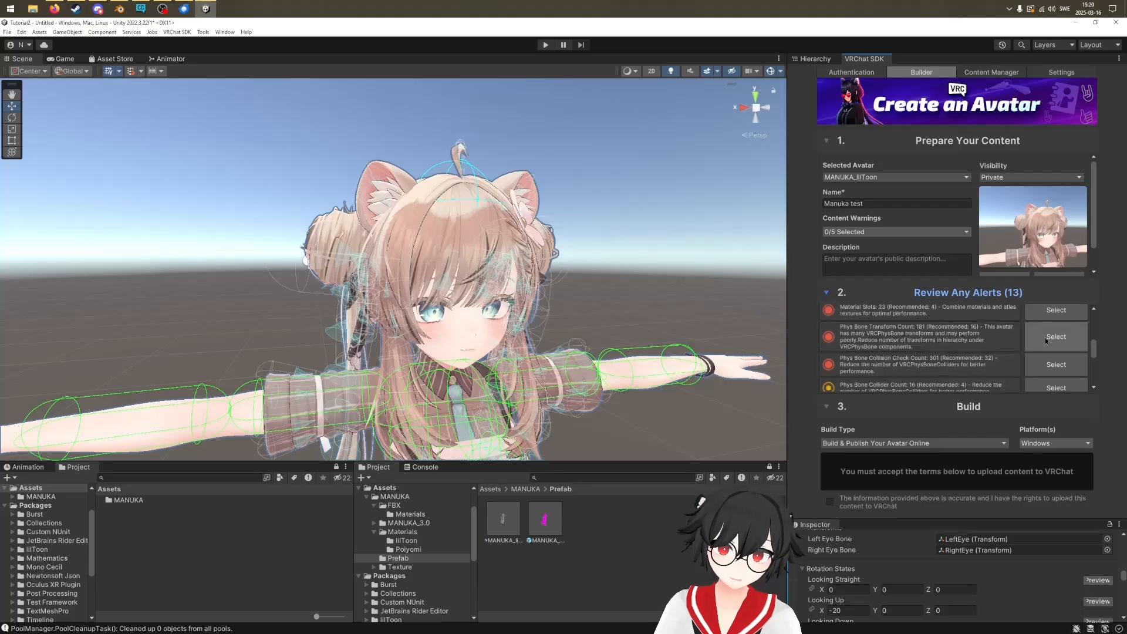
scroll(1045, 340, "up", 5)
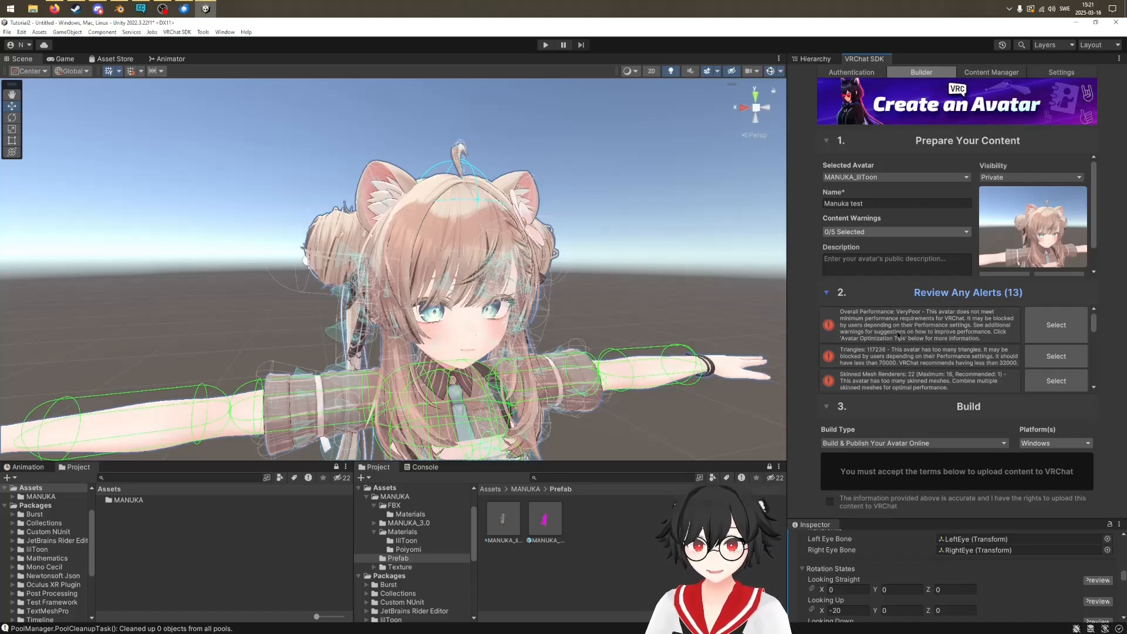
scroll(897, 334, "down", 2)
scroll(923, 332, "down", 4)
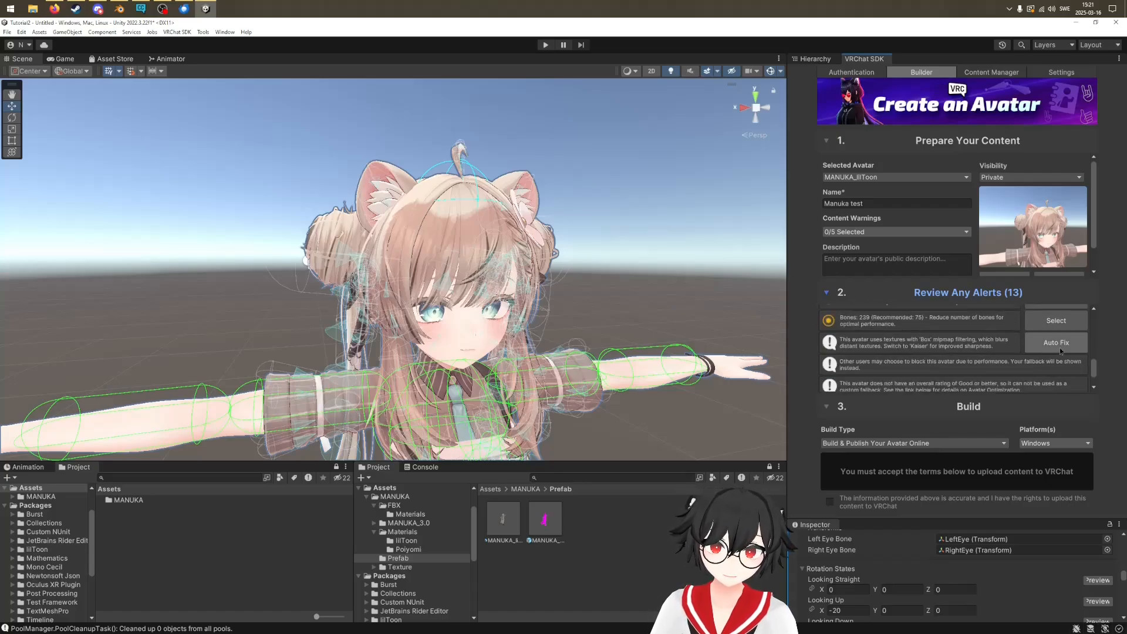
left_click(1045, 347)
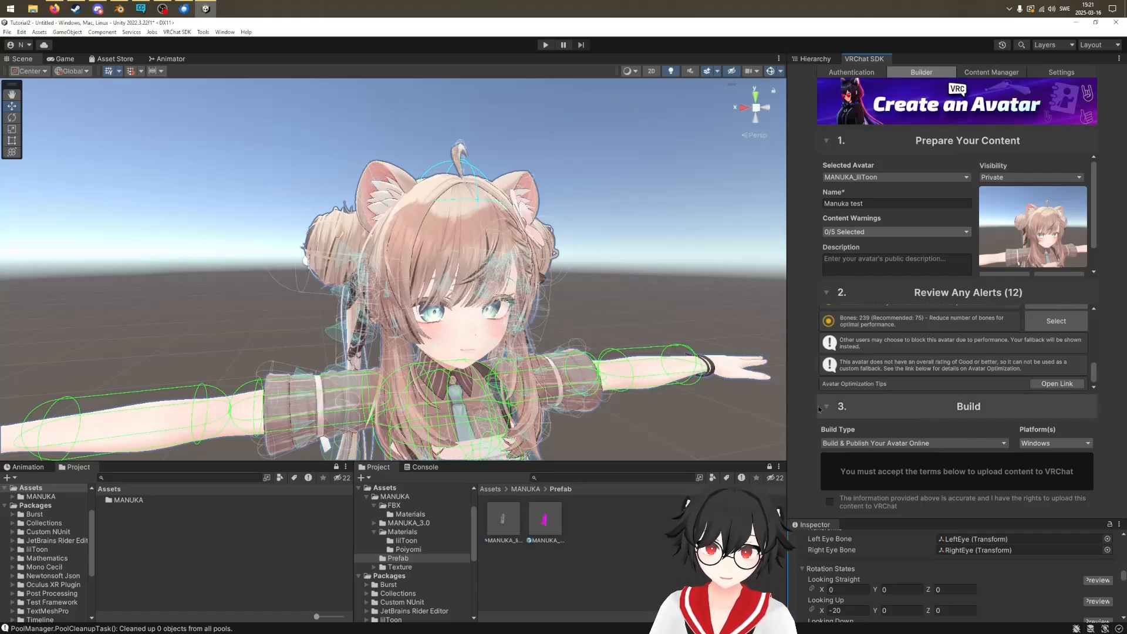
Accept the statement that the information is accurate and that you have the rights to upload this content to VRChat
left_click(830, 502)
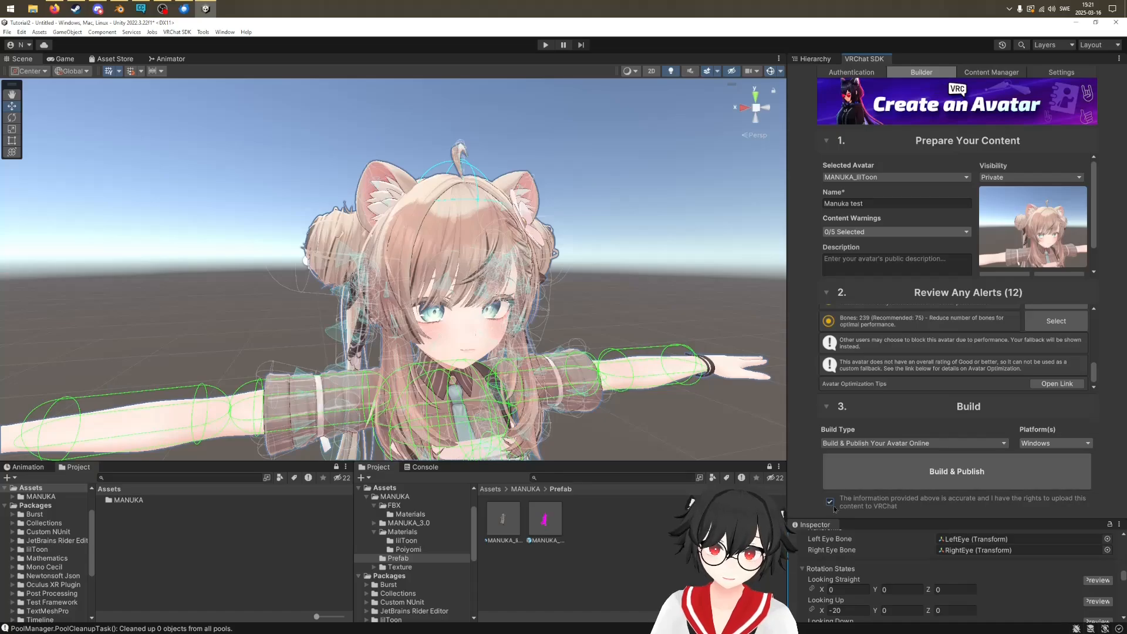